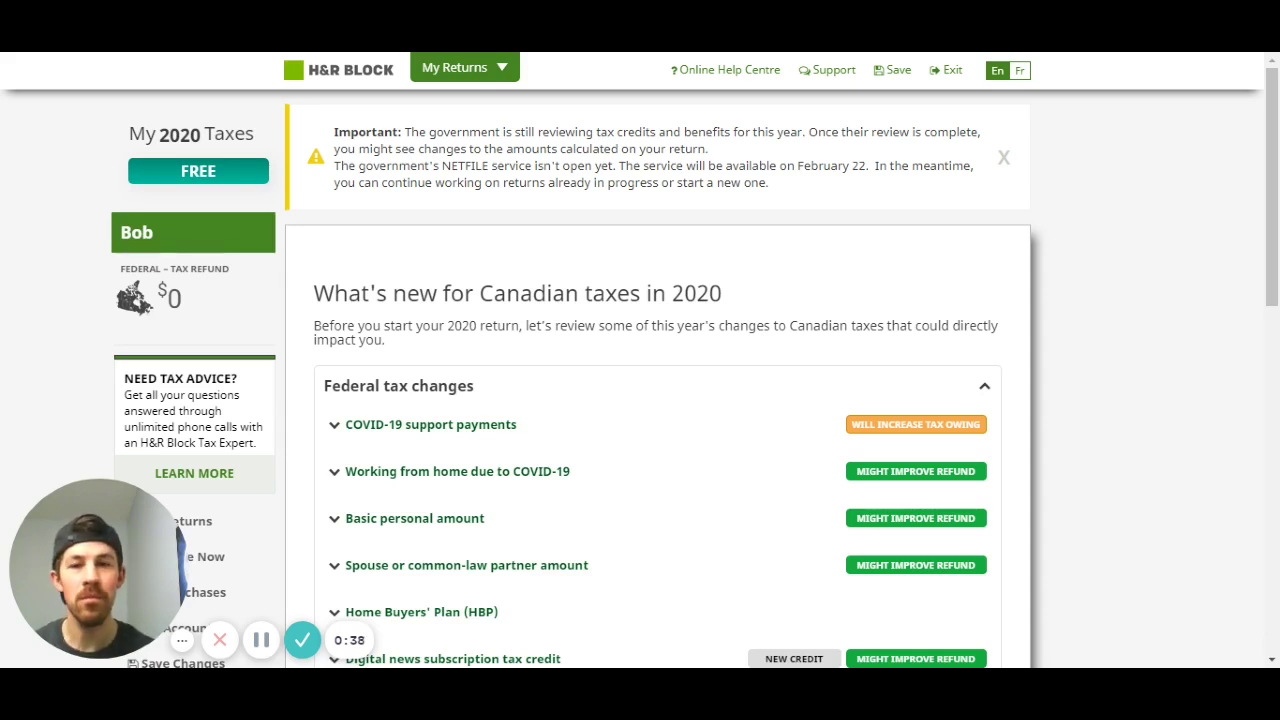
Review the 2020 tax changes overview and move past it.
scroll(1106, 374, down, 1)
scroll(1106, 374, down, 2)
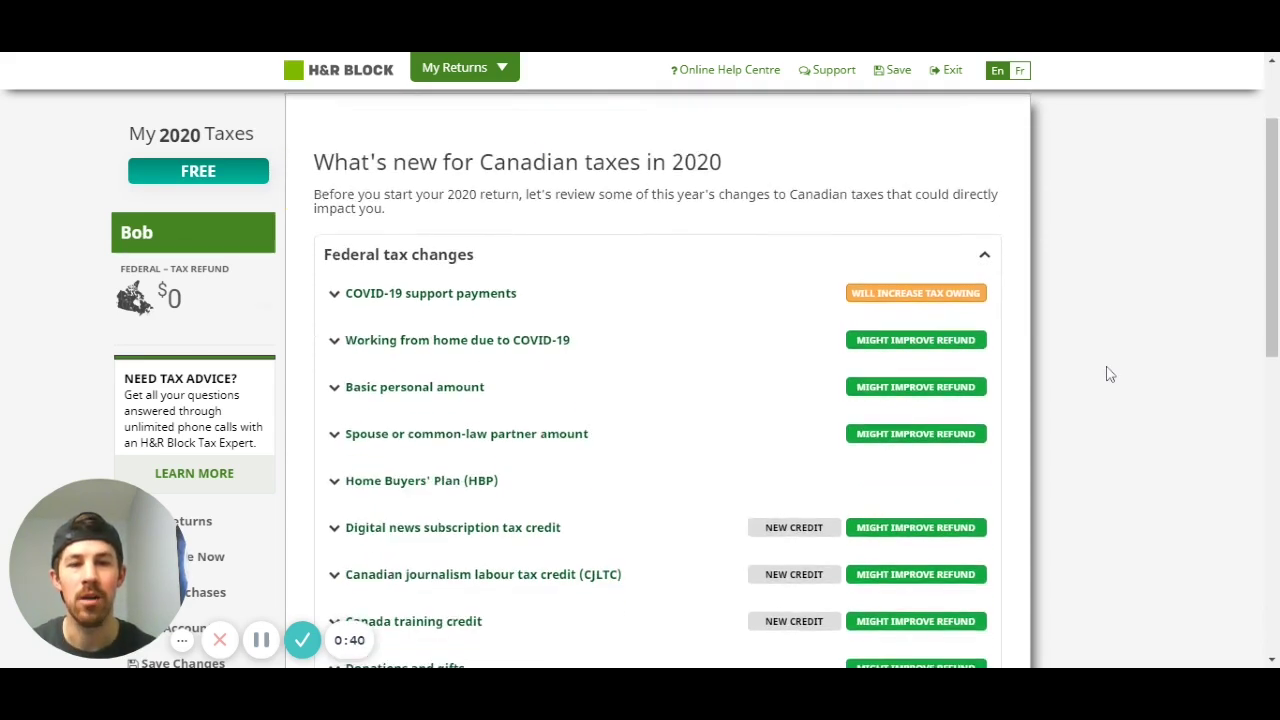
scroll(1106, 374, up, 2)
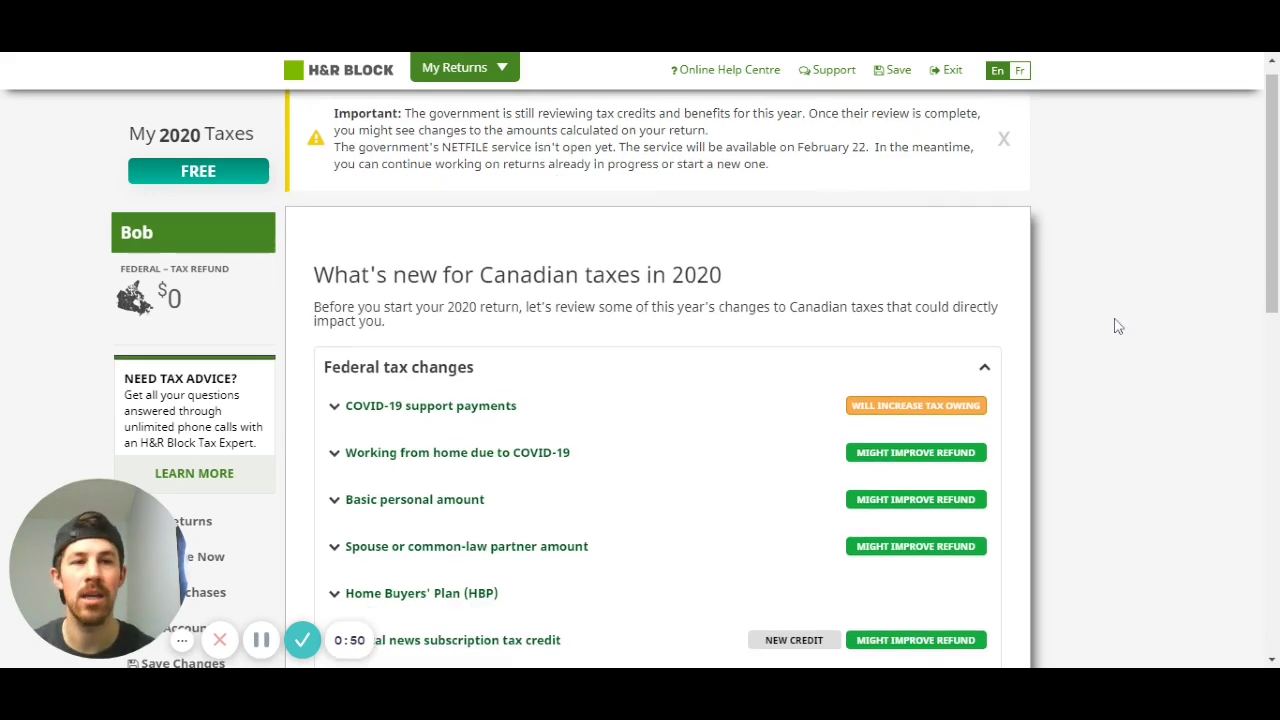
scroll(1114, 326, down, 2)
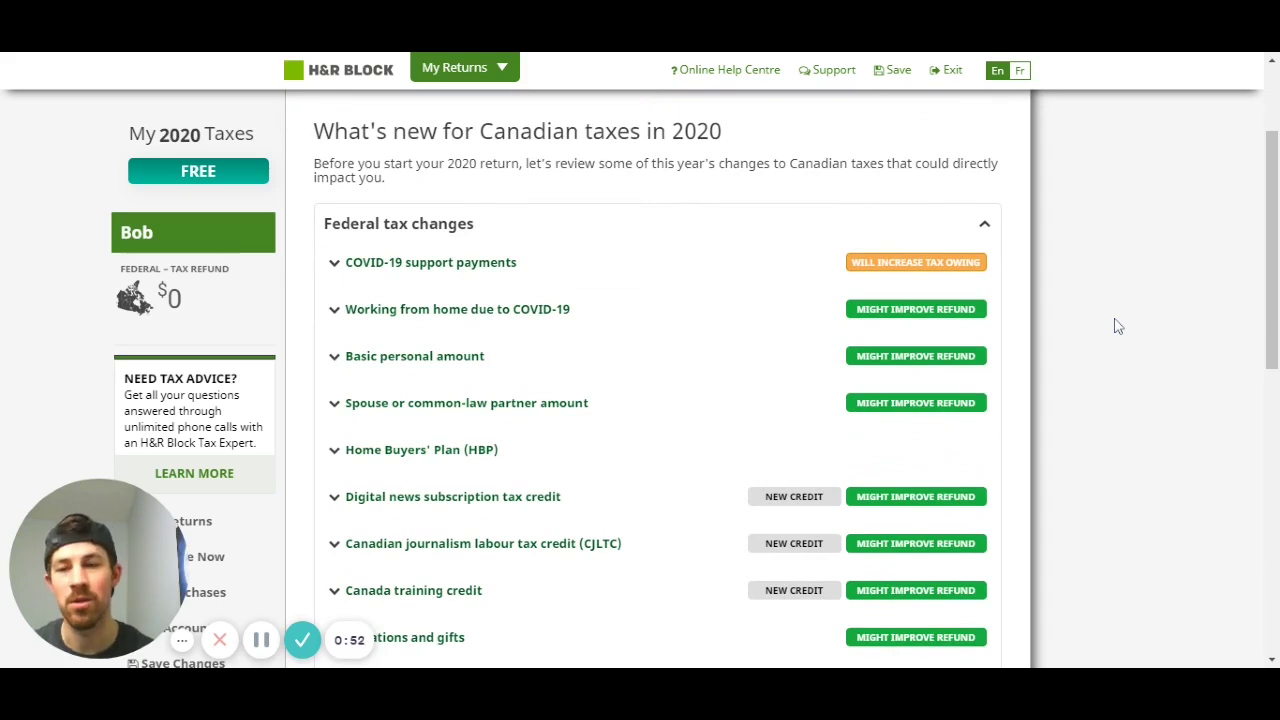
scroll(1114, 323, down, 5)
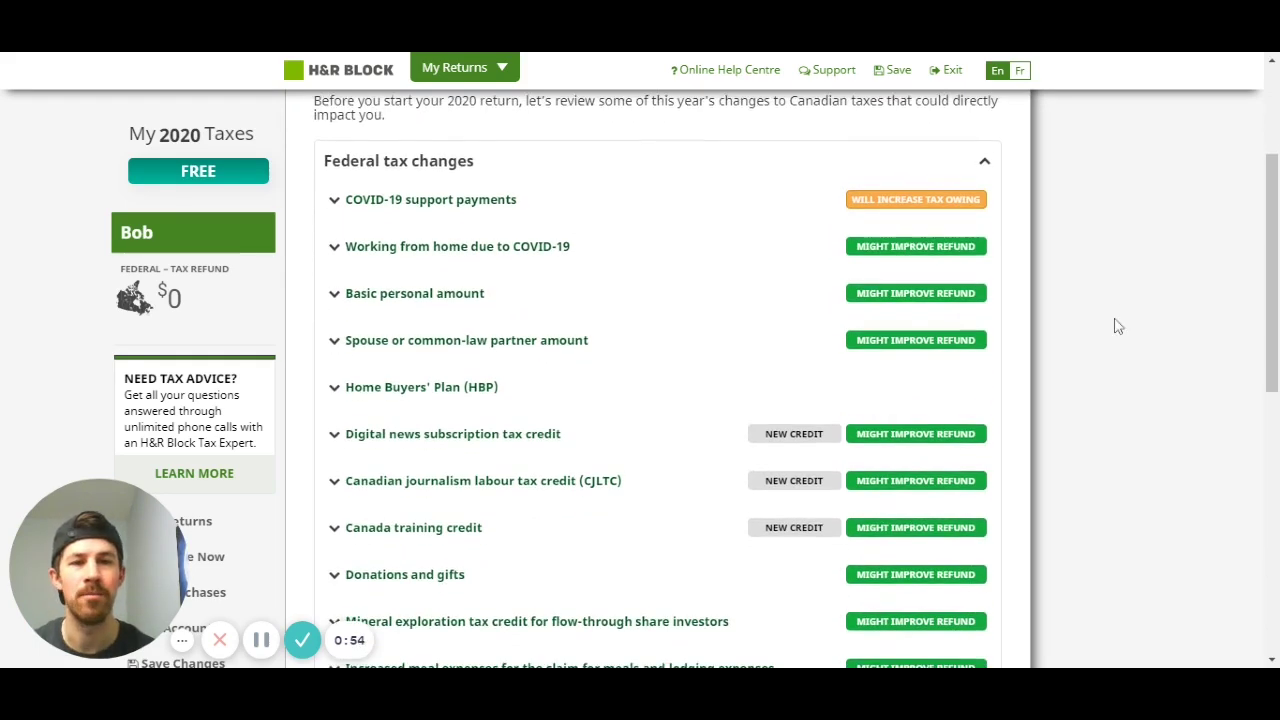
scroll(1117, 323, down, 1)
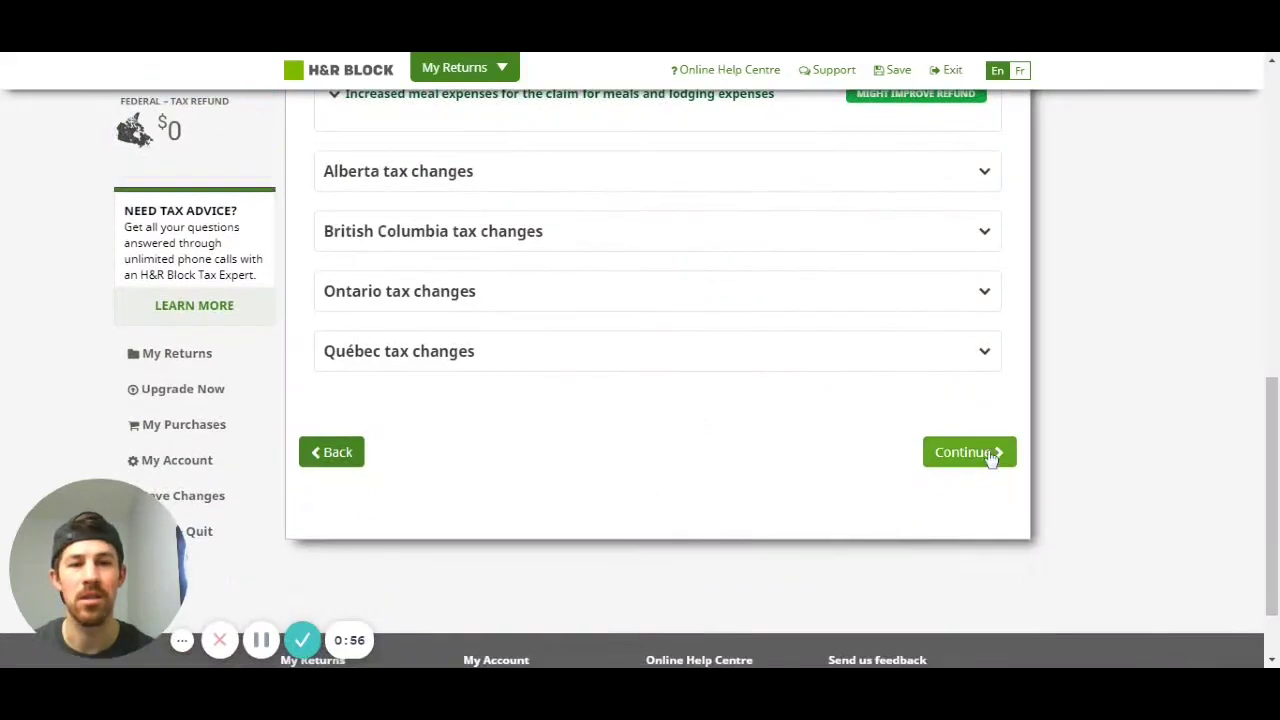
click(978, 454)
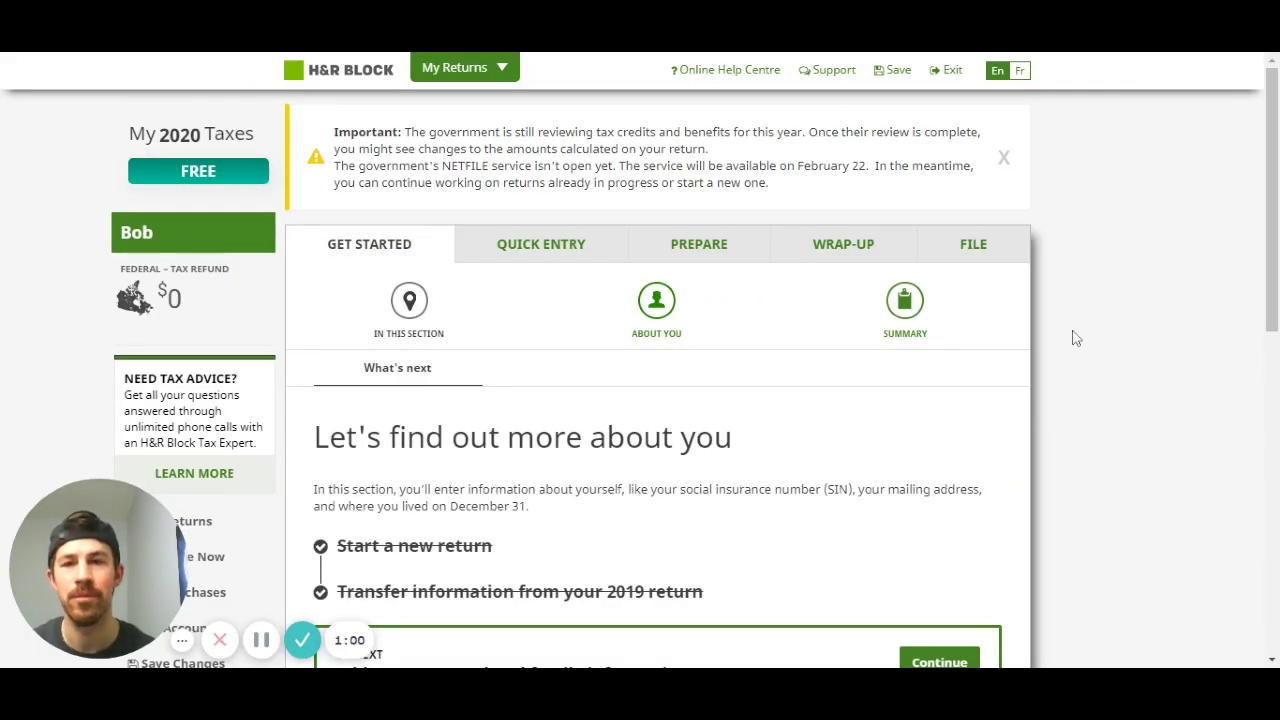
Continue past 'Let's find out more about you' to the personal and family information form.
scroll(1072, 338, down, 2)
scroll(1075, 338, down, 5)
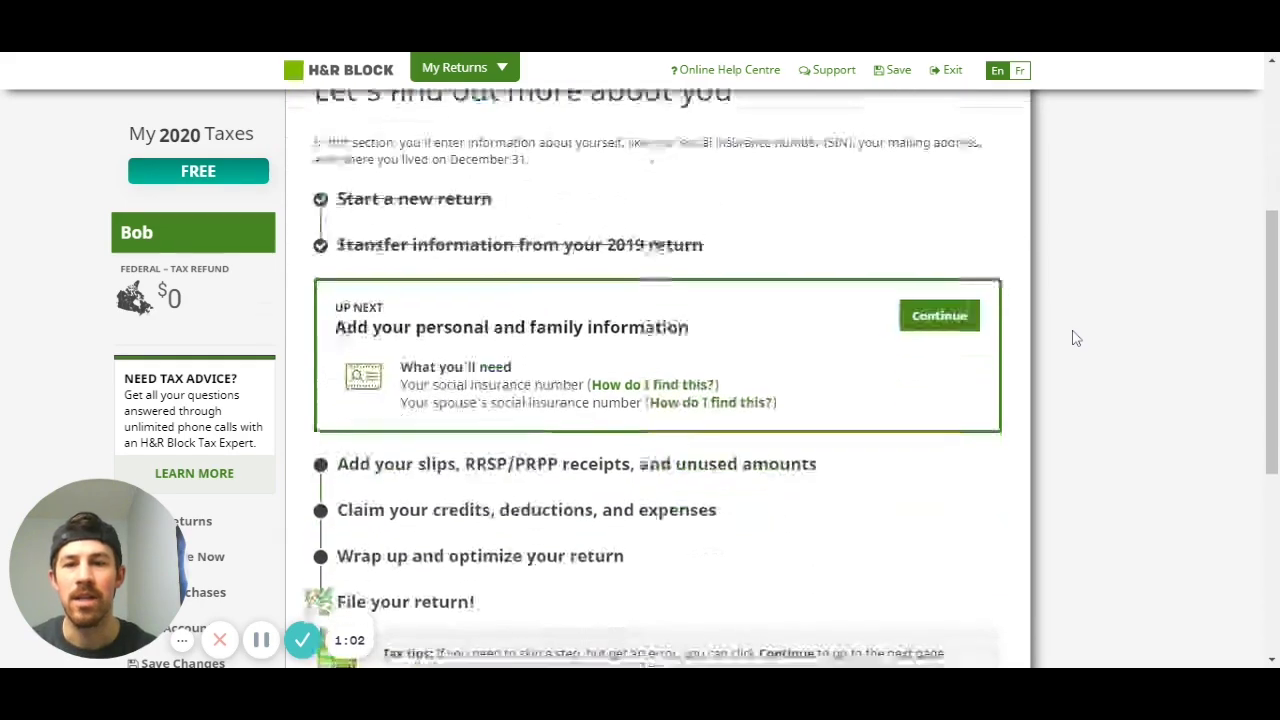
scroll(1072, 338, up, 5)
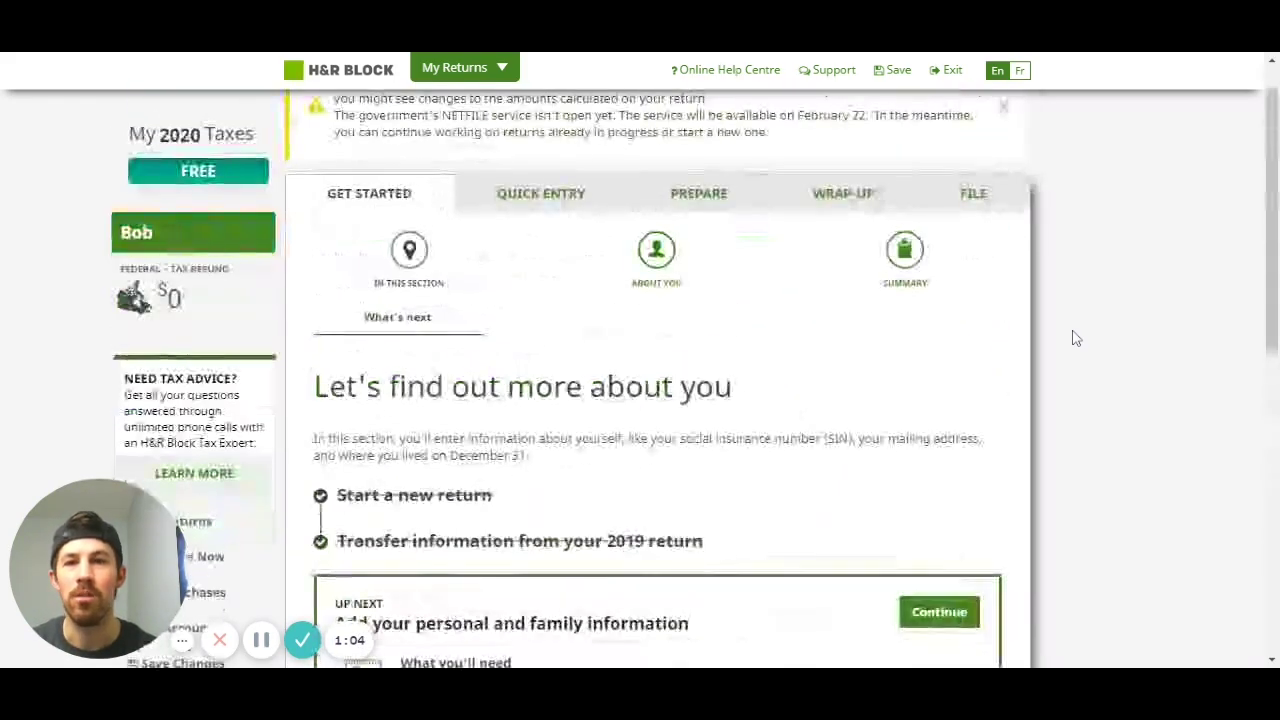
scroll(1072, 338, down, 3)
scroll(1072, 338, down, 4)
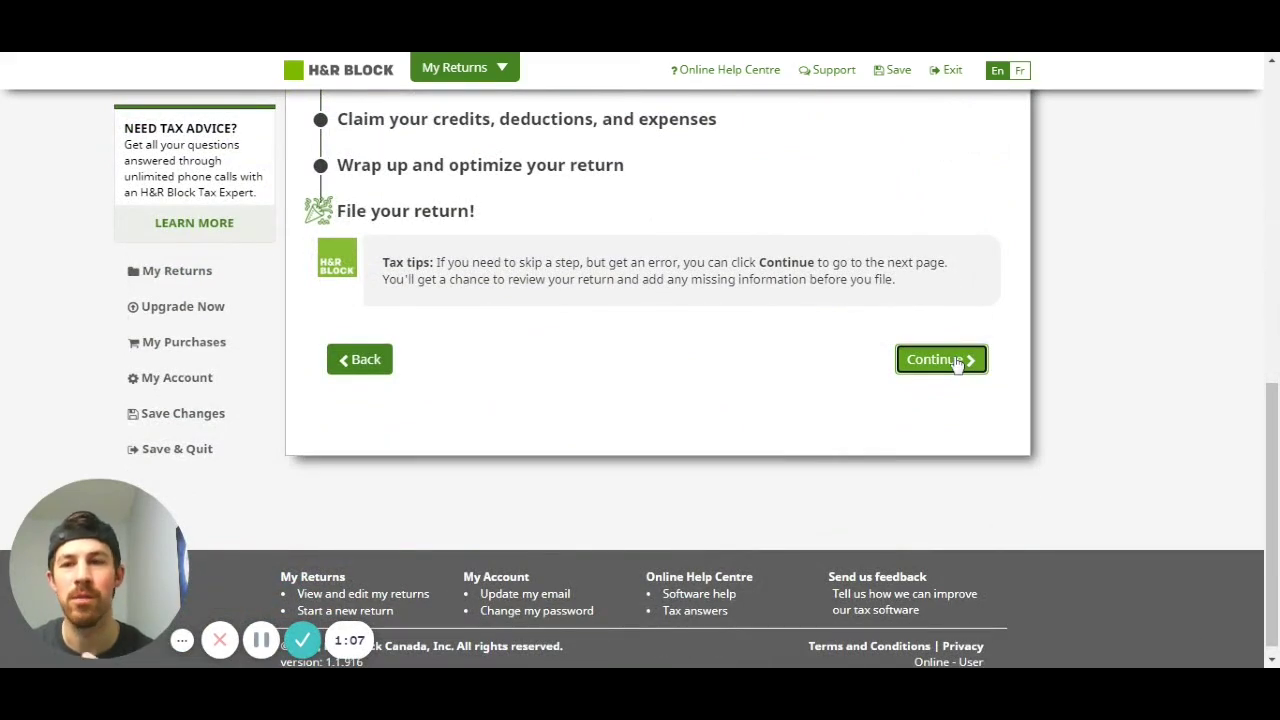
click(941, 360)
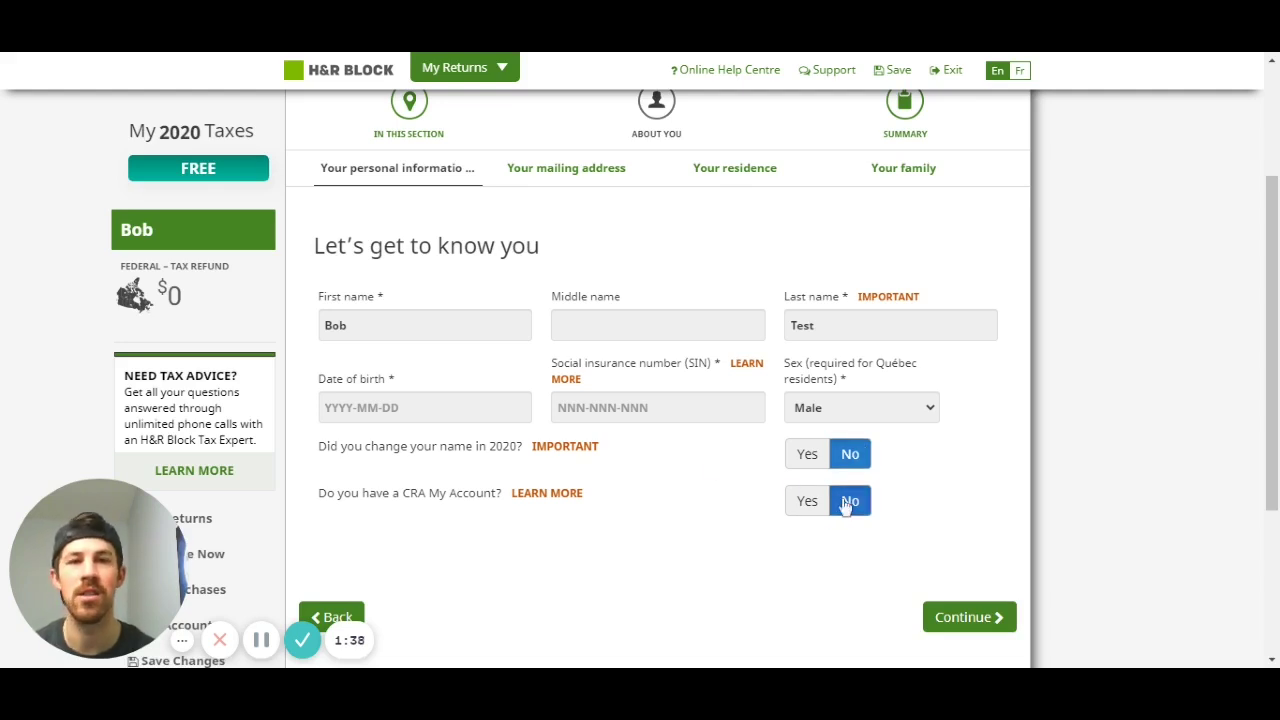
scroll(970, 492, down, 1)
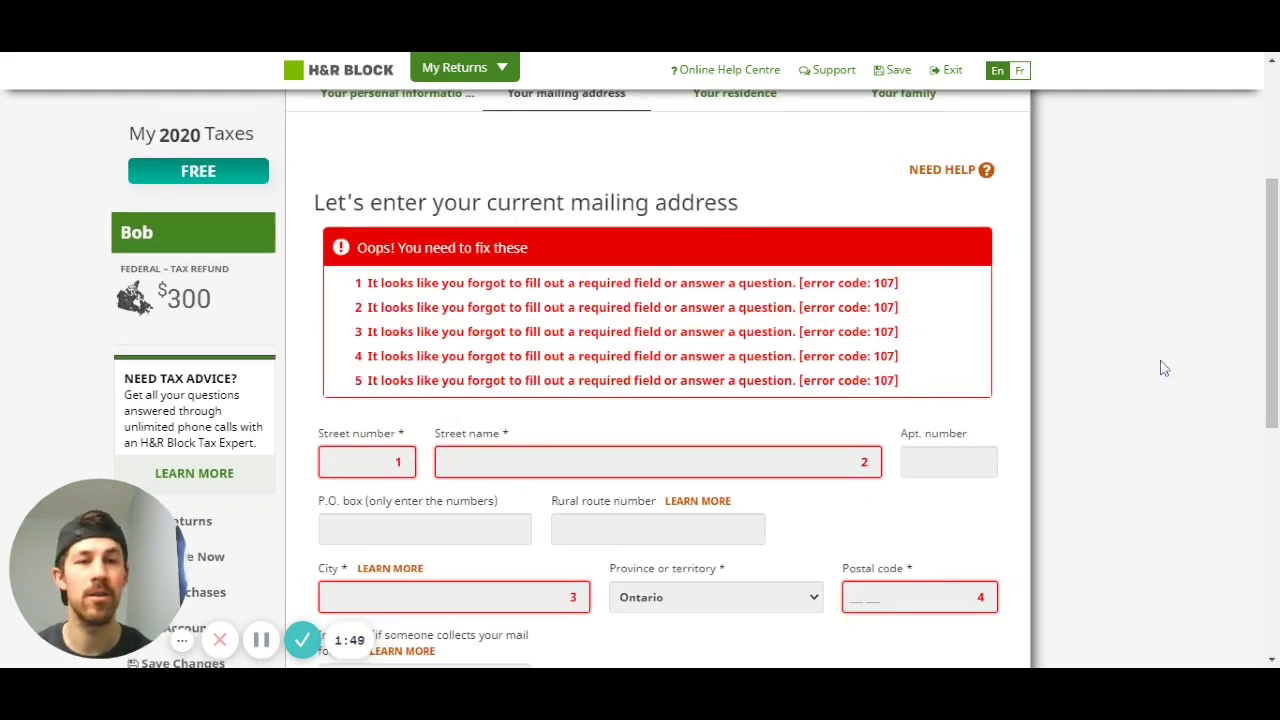
Scroll through the mailing address page to review the five flagged required fields.
scroll(1160, 366, down, 3)
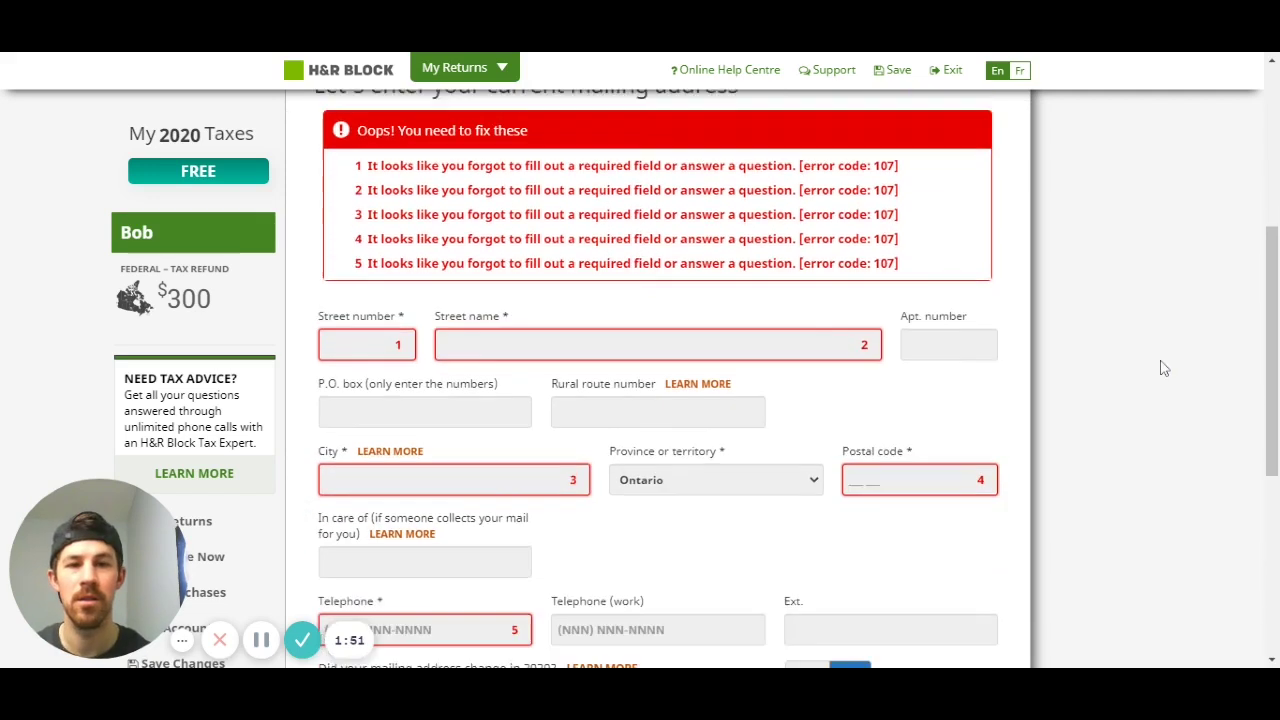
scroll(518, 311, up, 1)
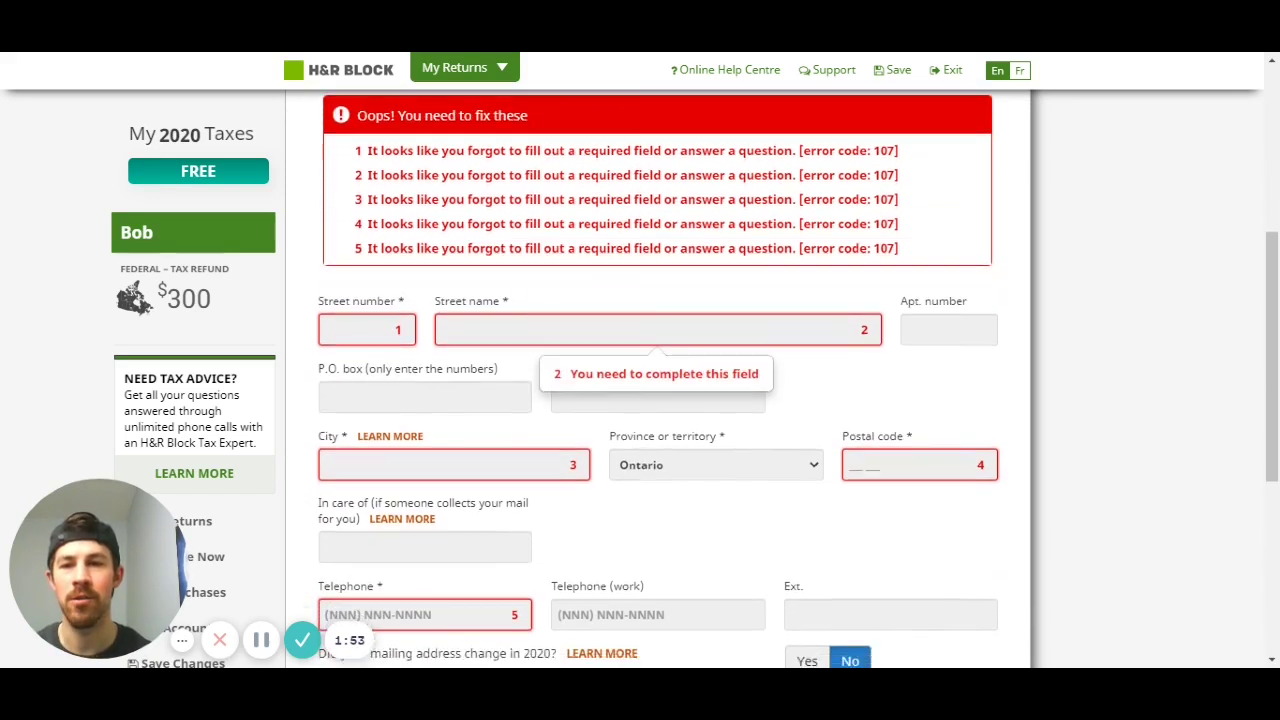
scroll(513, 340, down, 1)
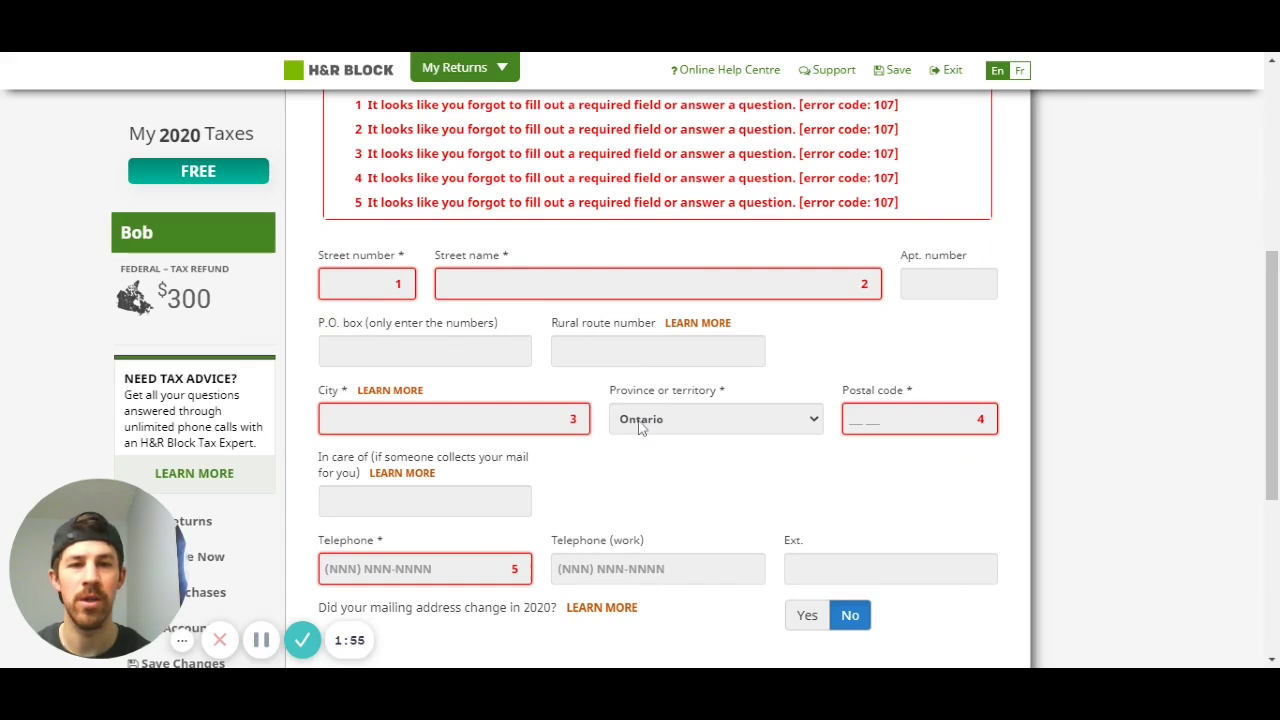
scroll(460, 332, down, 2)
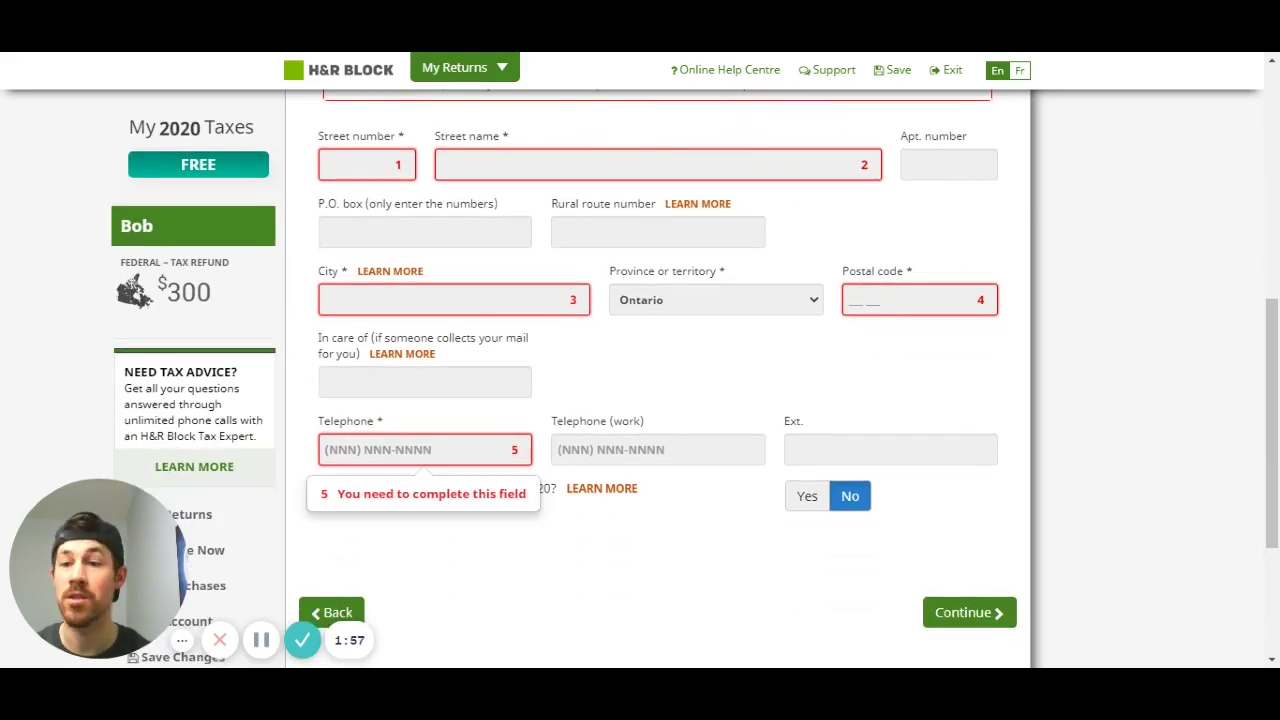
scroll(751, 371, down, 1)
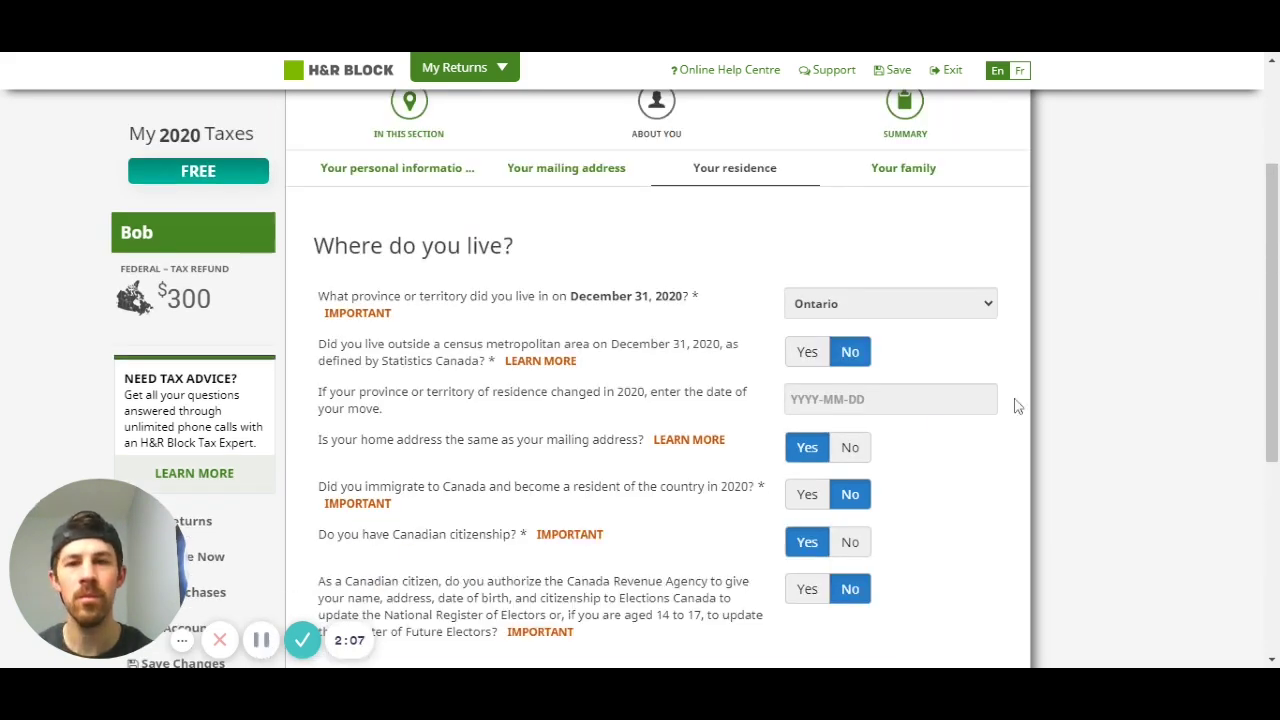
Submit the 'Where do you live?' answers with Ontario as the province and defaults elsewhere.
scroll(1017, 405, up, 1)
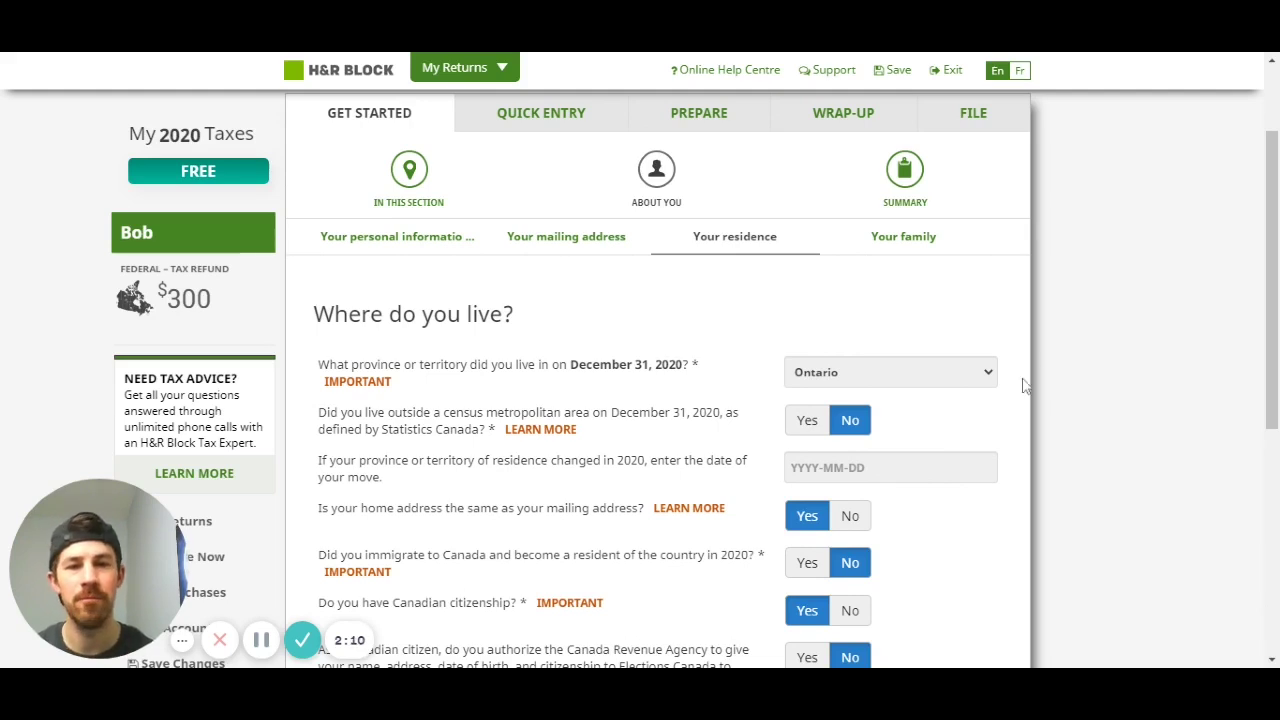
scroll(1071, 344, down, 1)
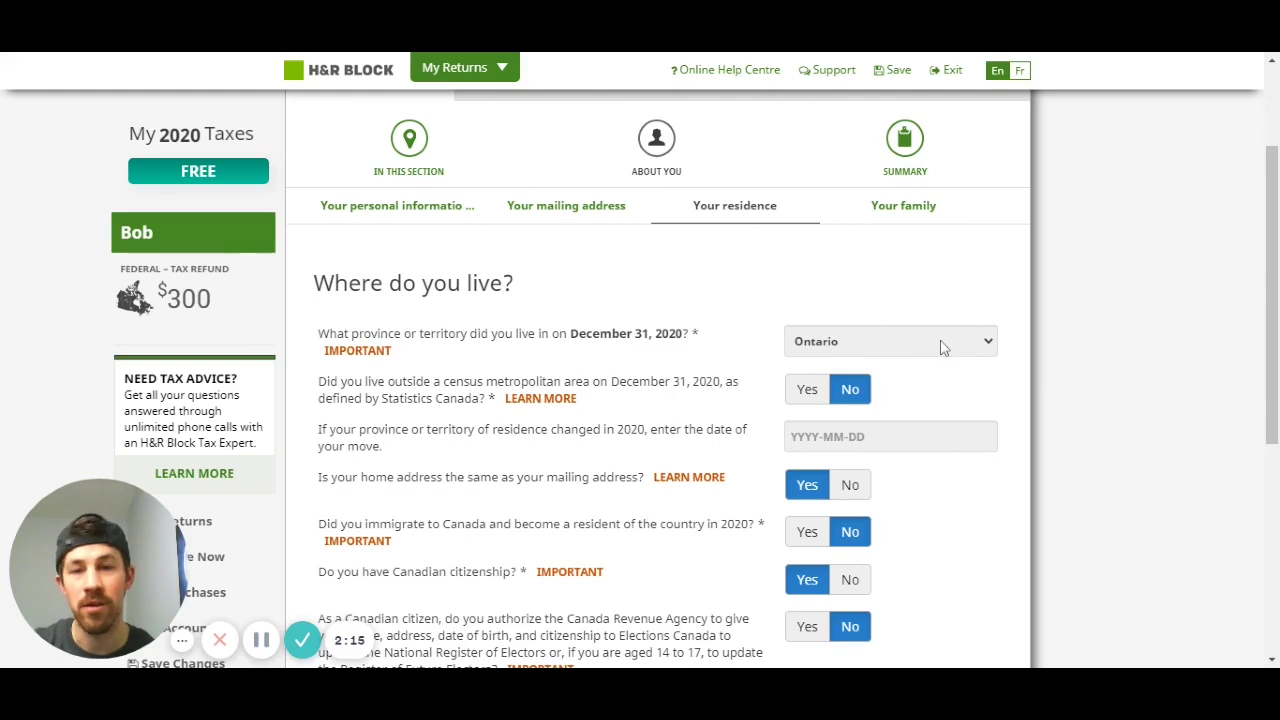
scroll(943, 347, down, 2)
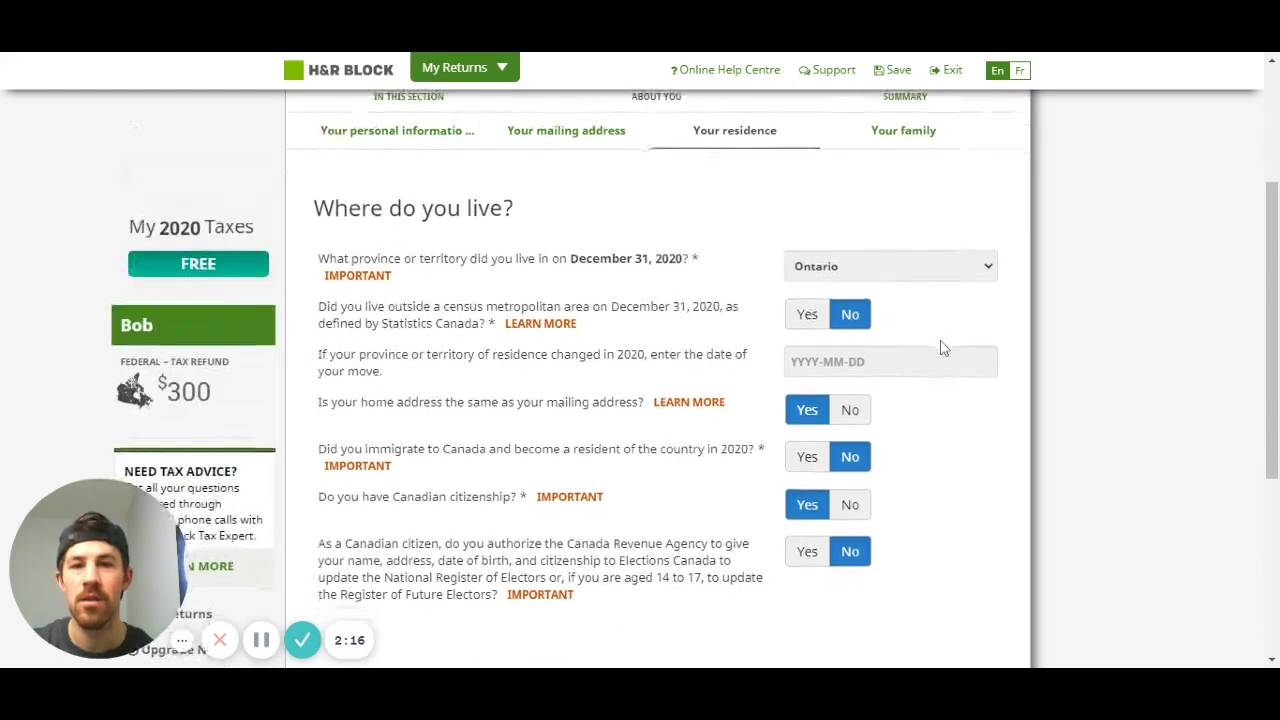
scroll(943, 347, down, 2)
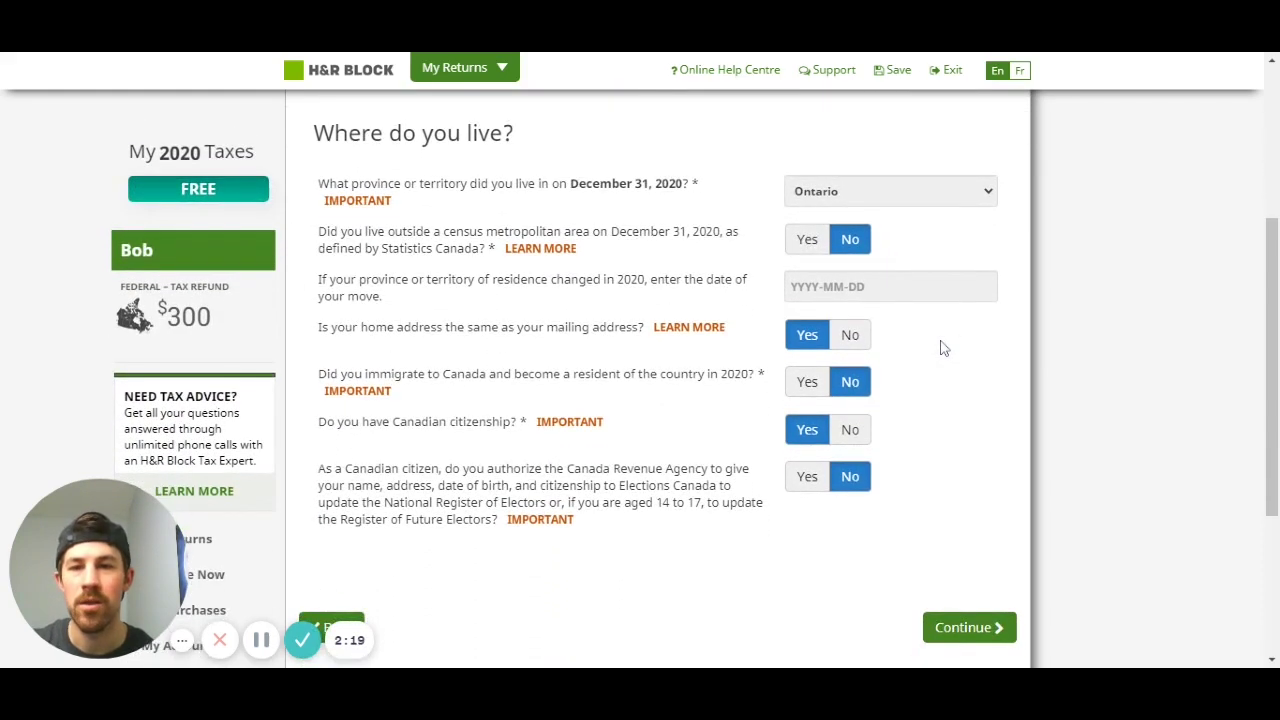
scroll(943, 347, down, 1)
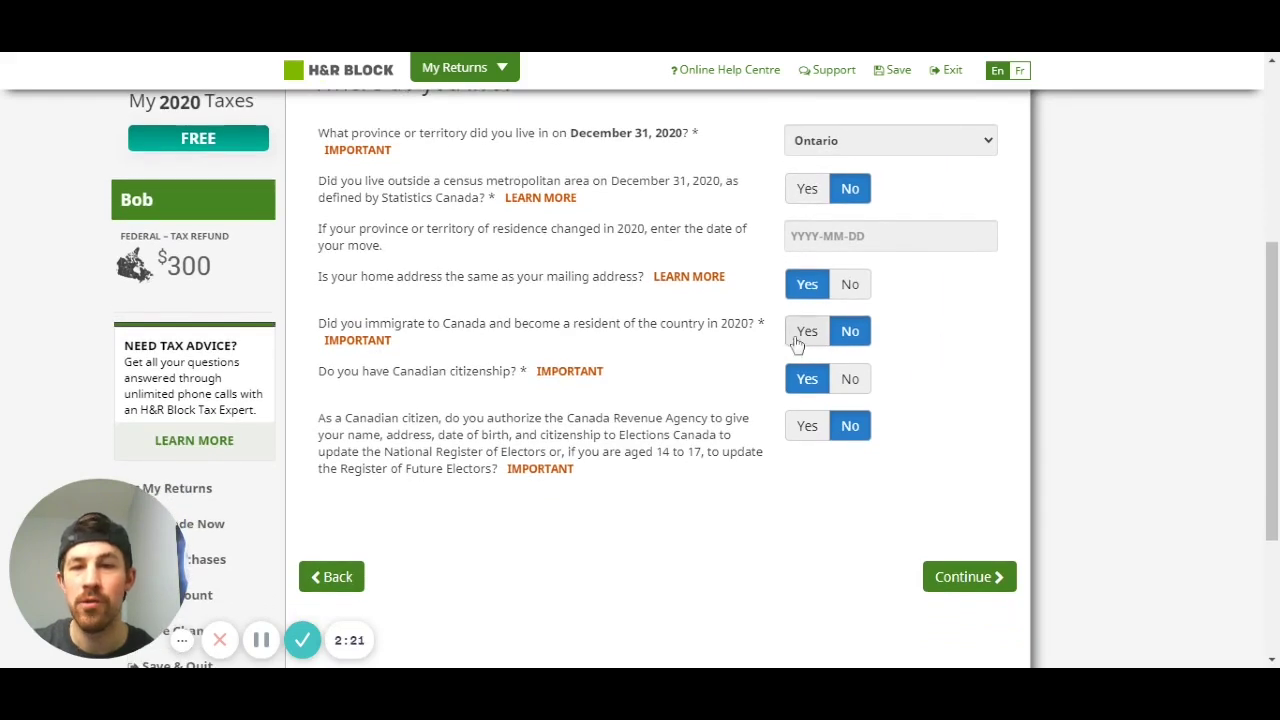
scroll(928, 377, down, 2)
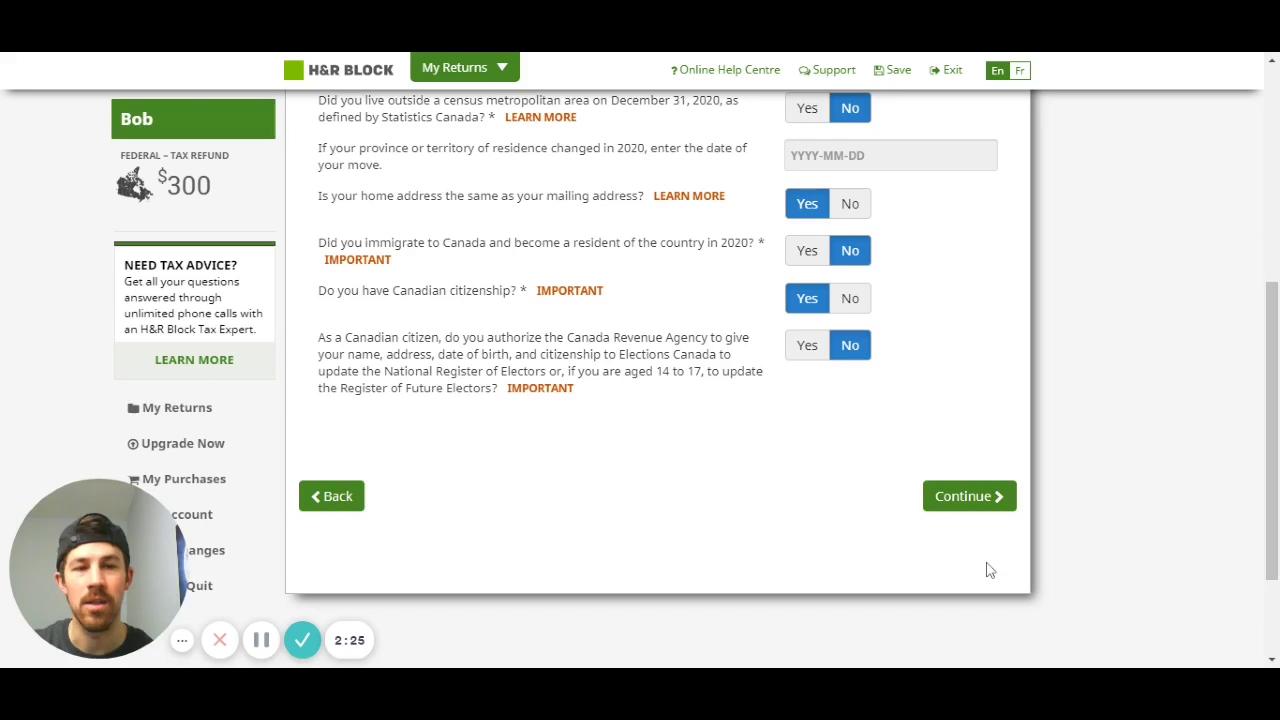
click(972, 506)
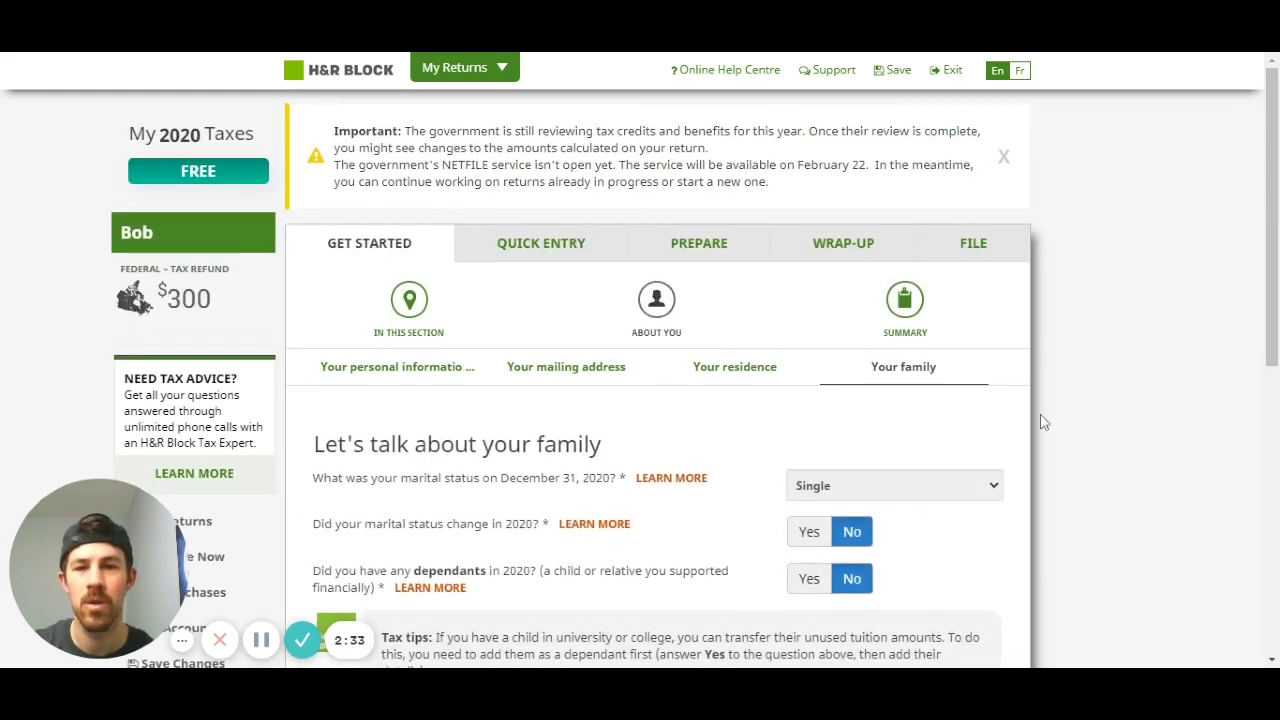
Submit the family page with marital status Single and no dependants.
scroll(1042, 420, down, 1)
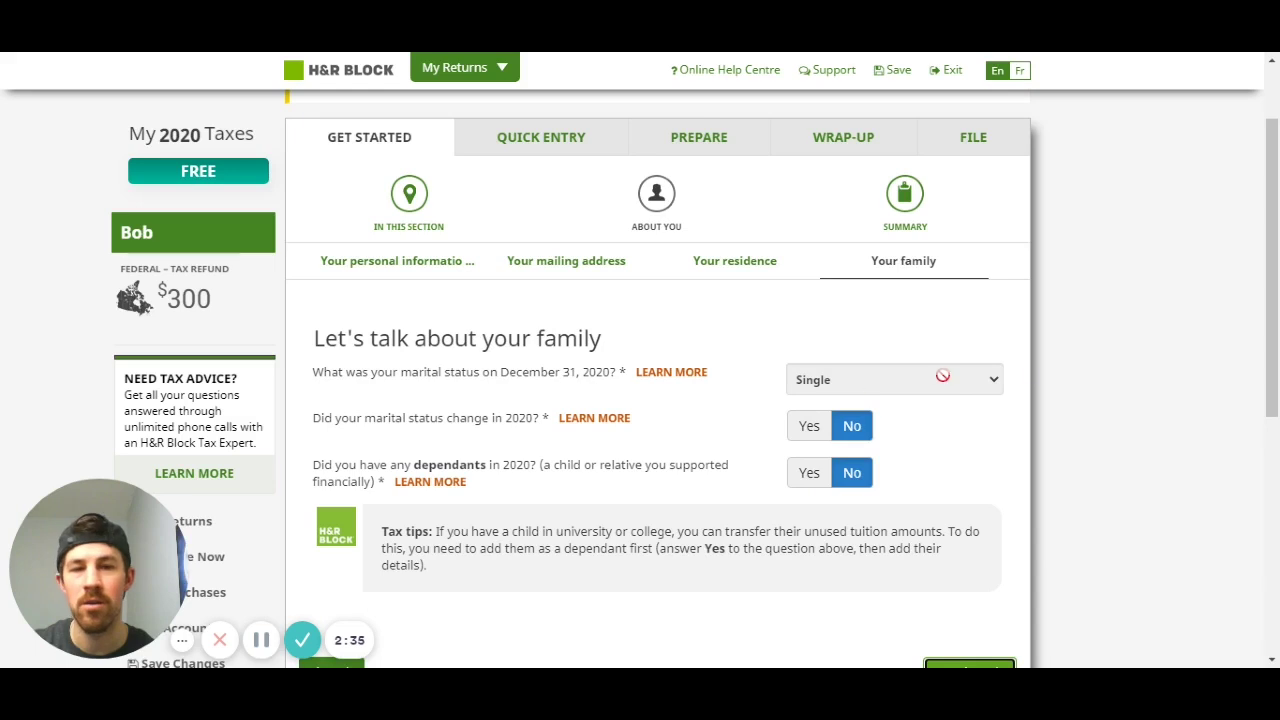
scroll(1108, 336, down, 1)
scroll(1108, 336, down, 1)
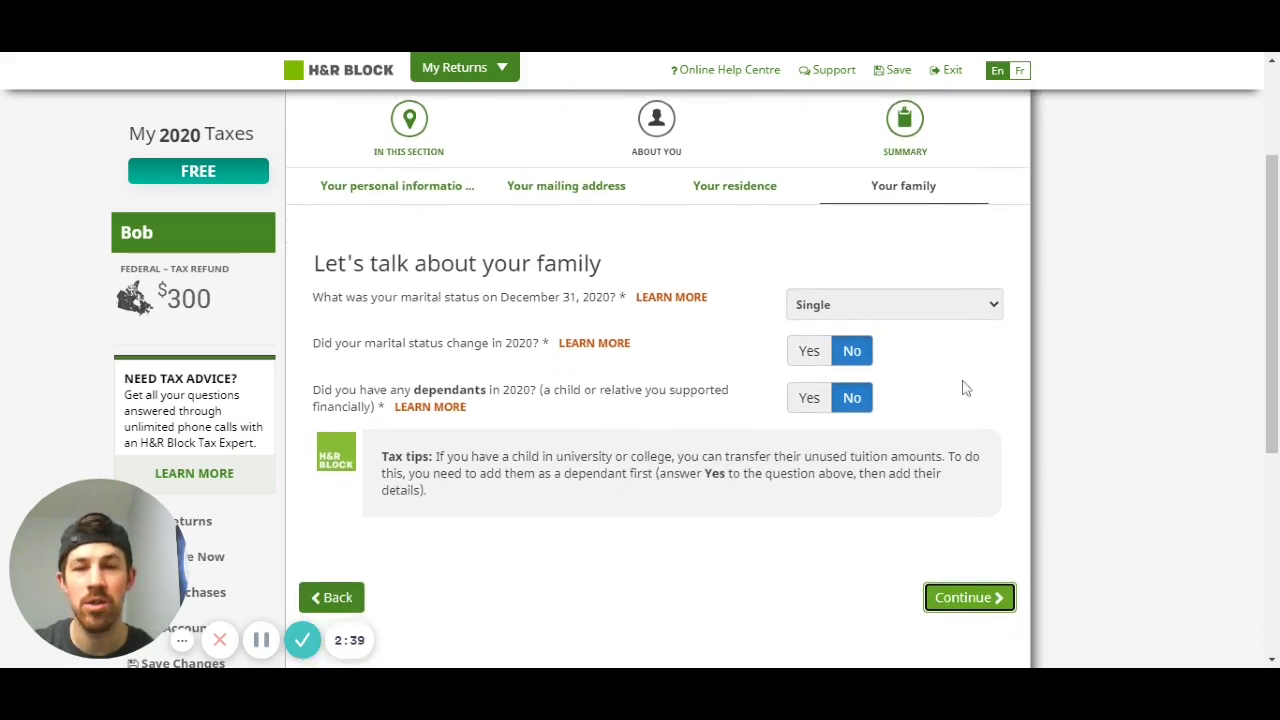
scroll(963, 386, down, 1)
click(963, 560)
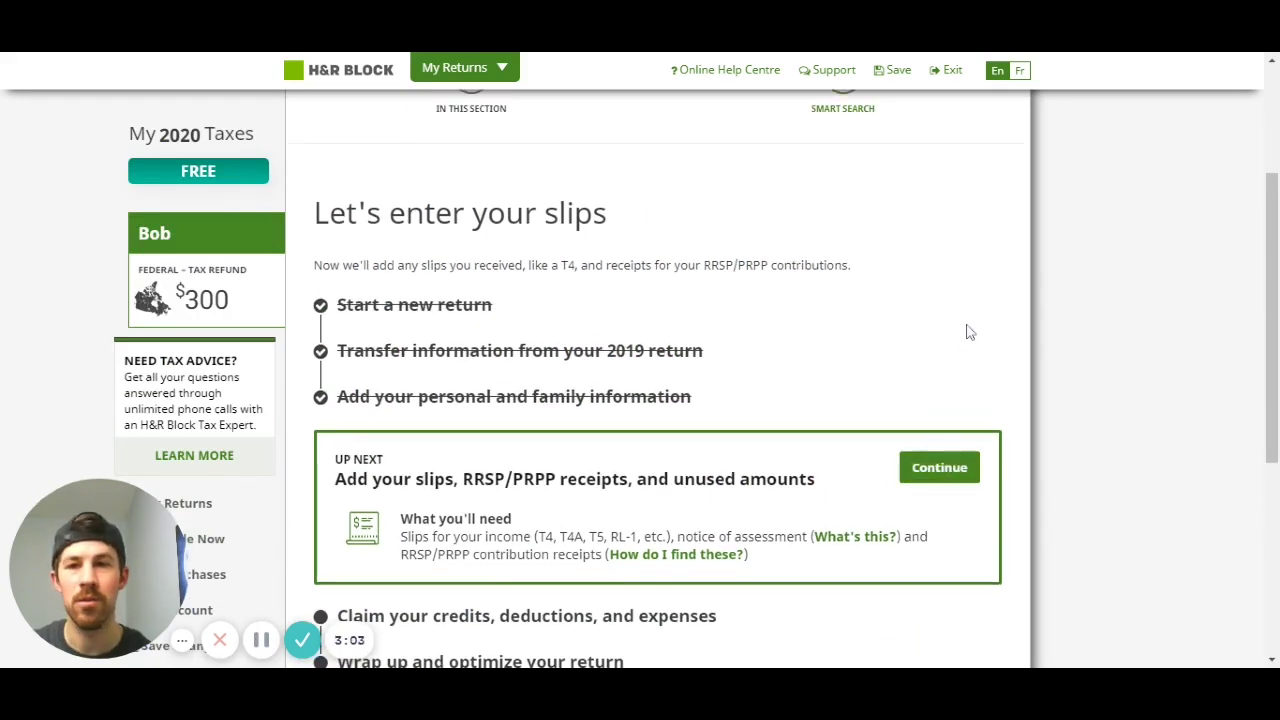
Scroll down the personal information summary toward the slips section.
scroll(968, 330, down, 2)
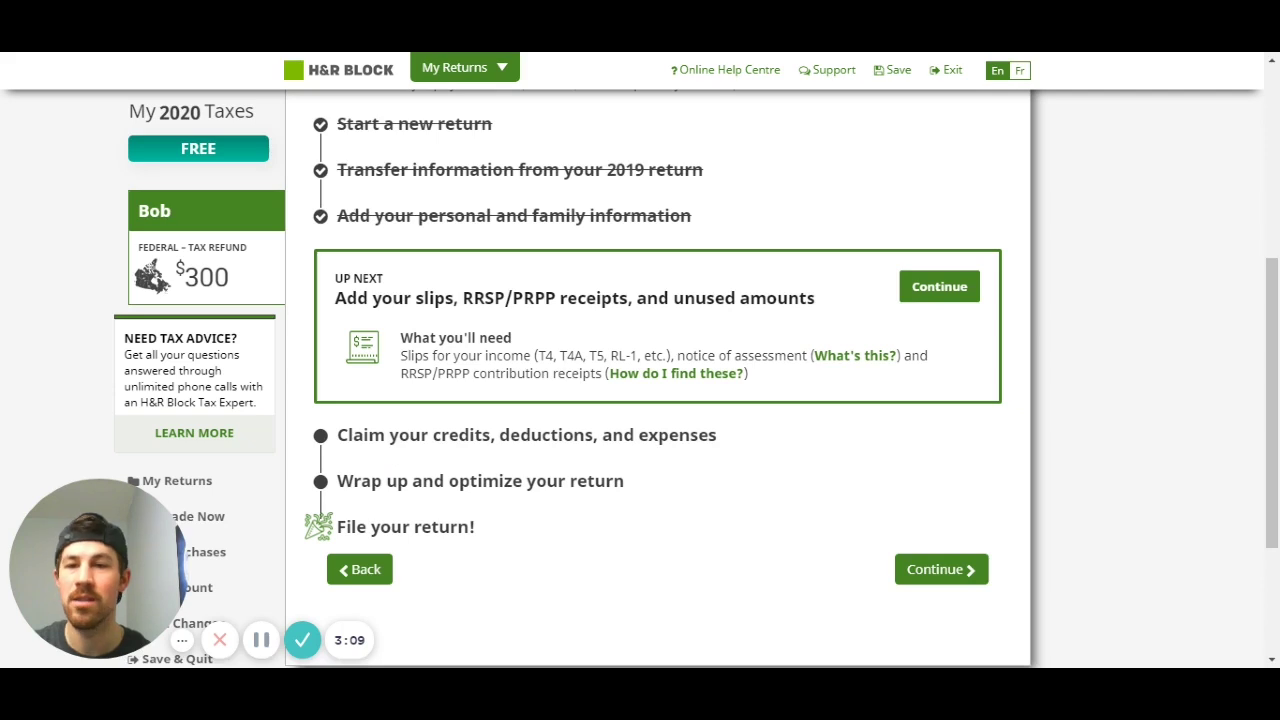
Begin adding slips and search the slip list for 'T4'.
click(955, 297)
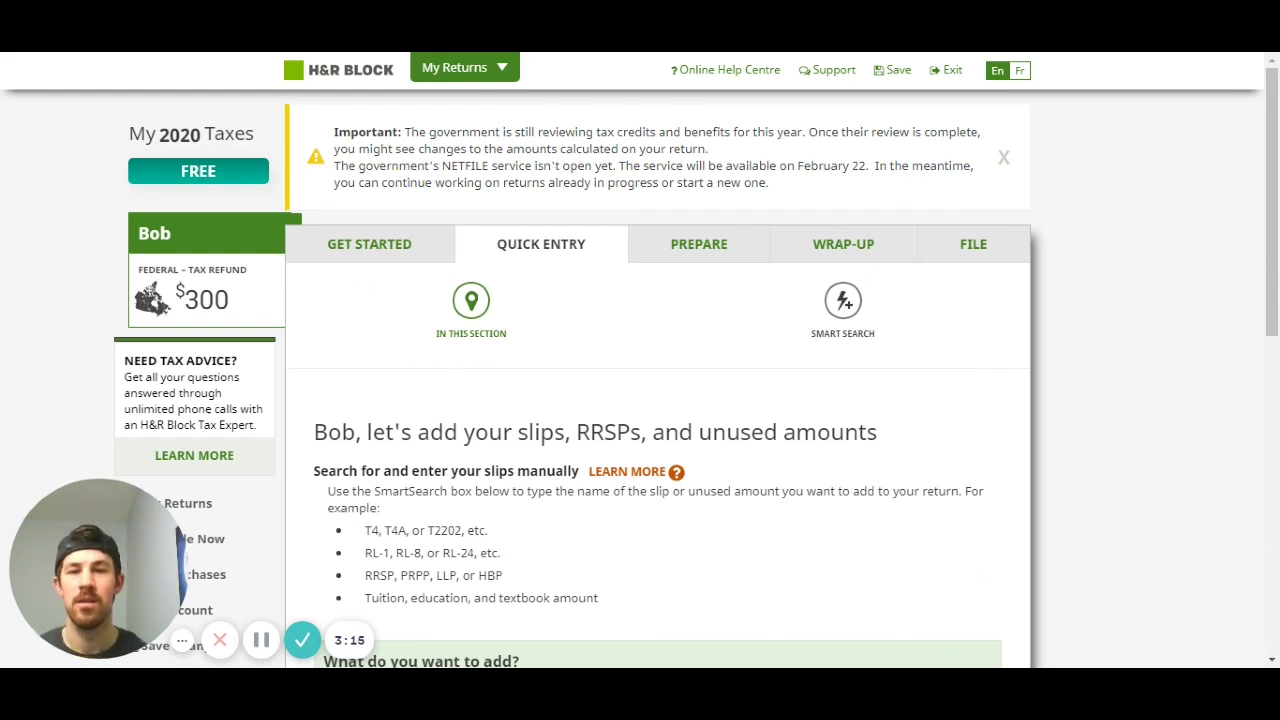
scroll(820, 340, down, 2)
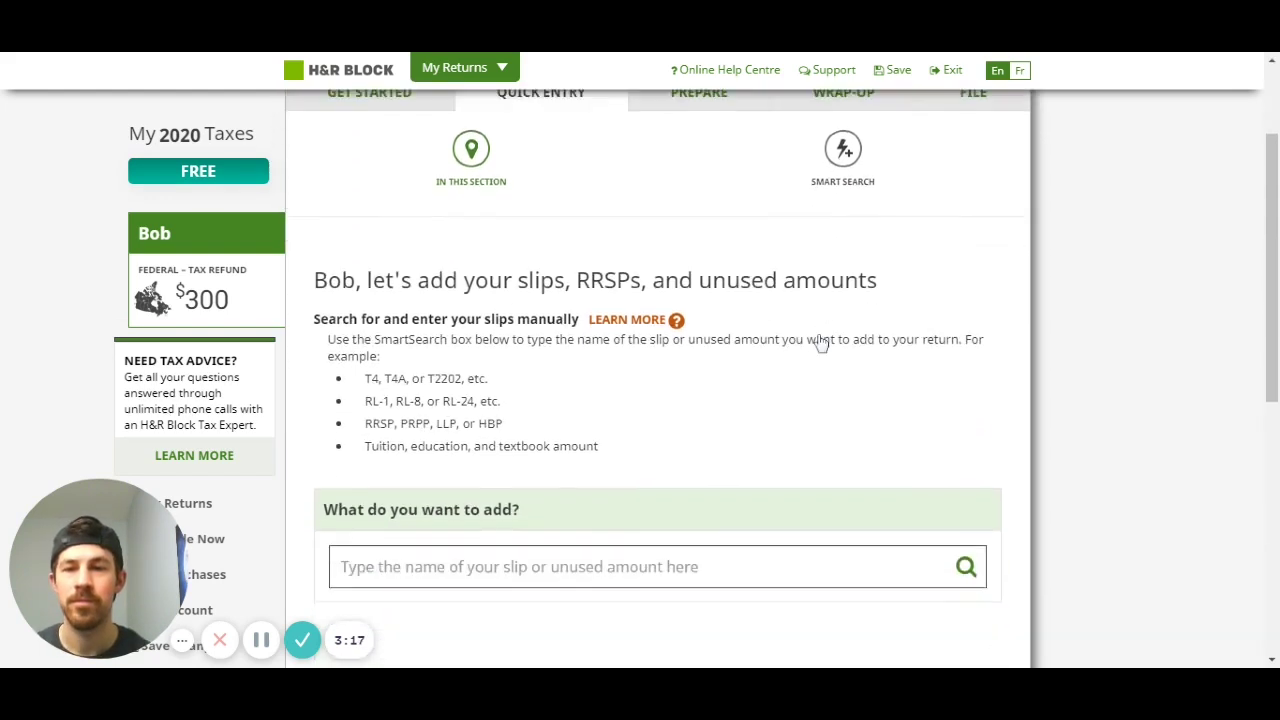
scroll(820, 343, down, 1)
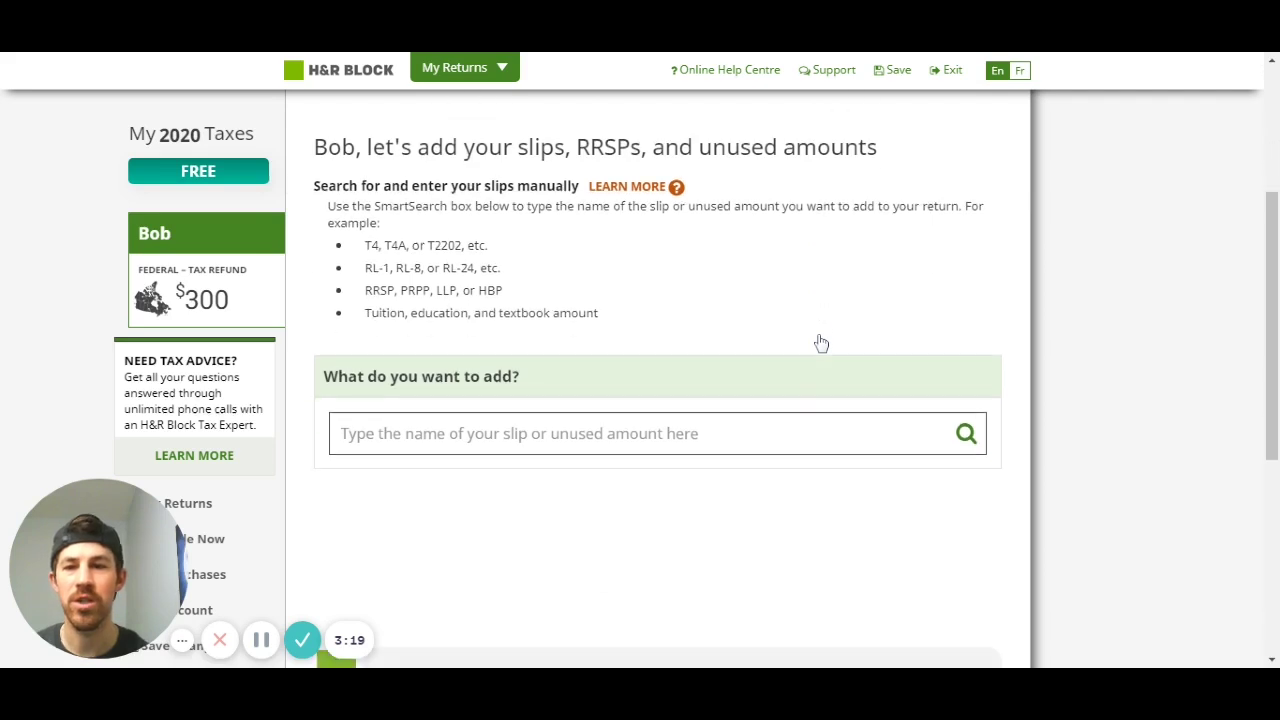
scroll(820, 343, up, 1)
scroll(820, 343, down, 1)
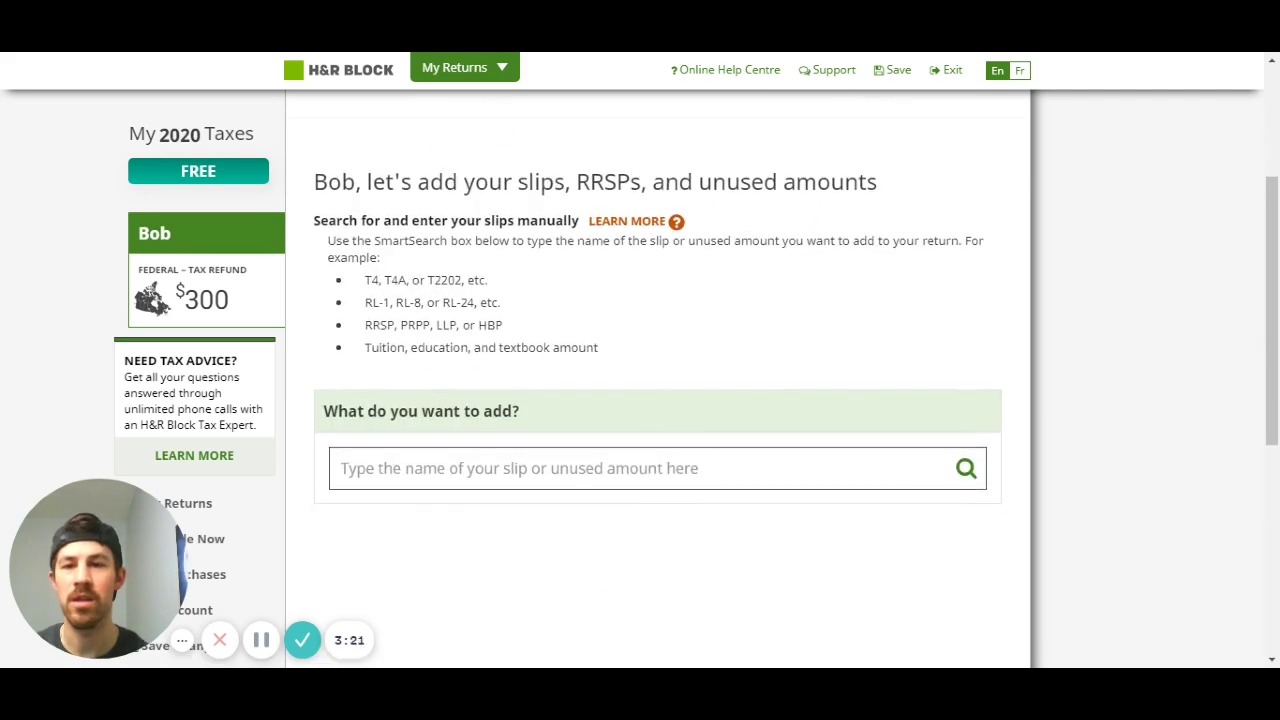
click(706, 468)
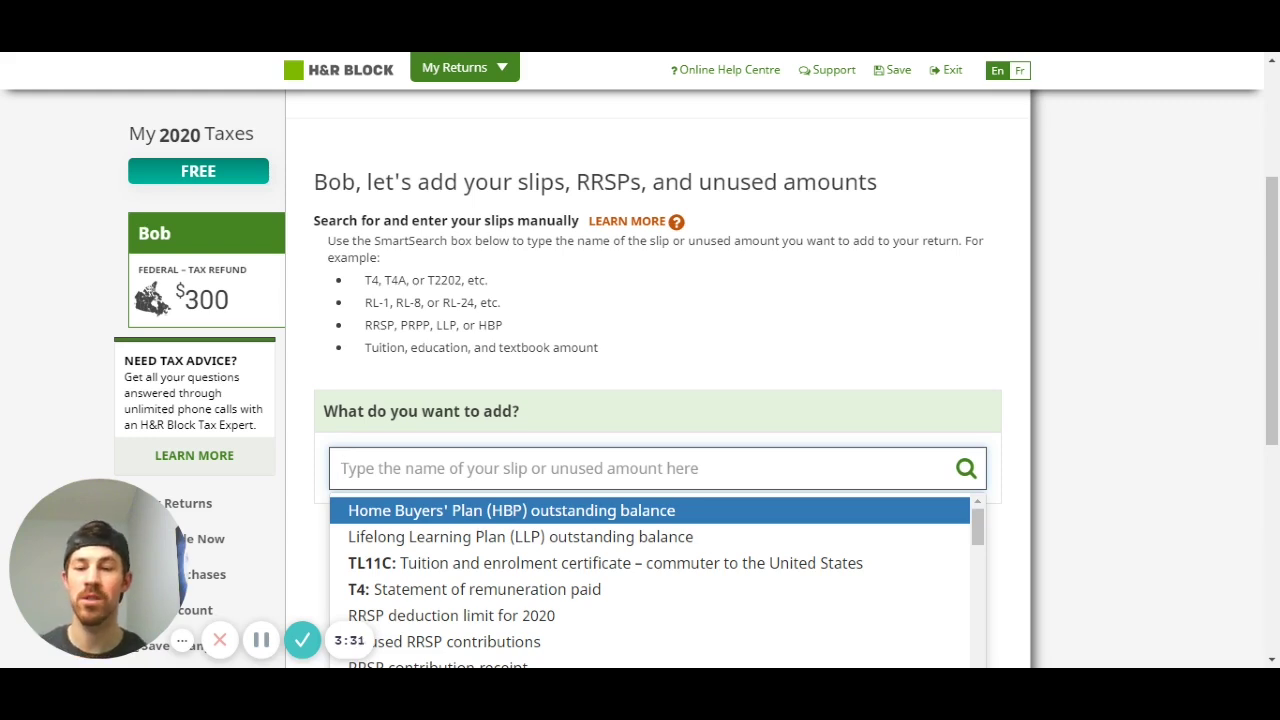
text(T4)
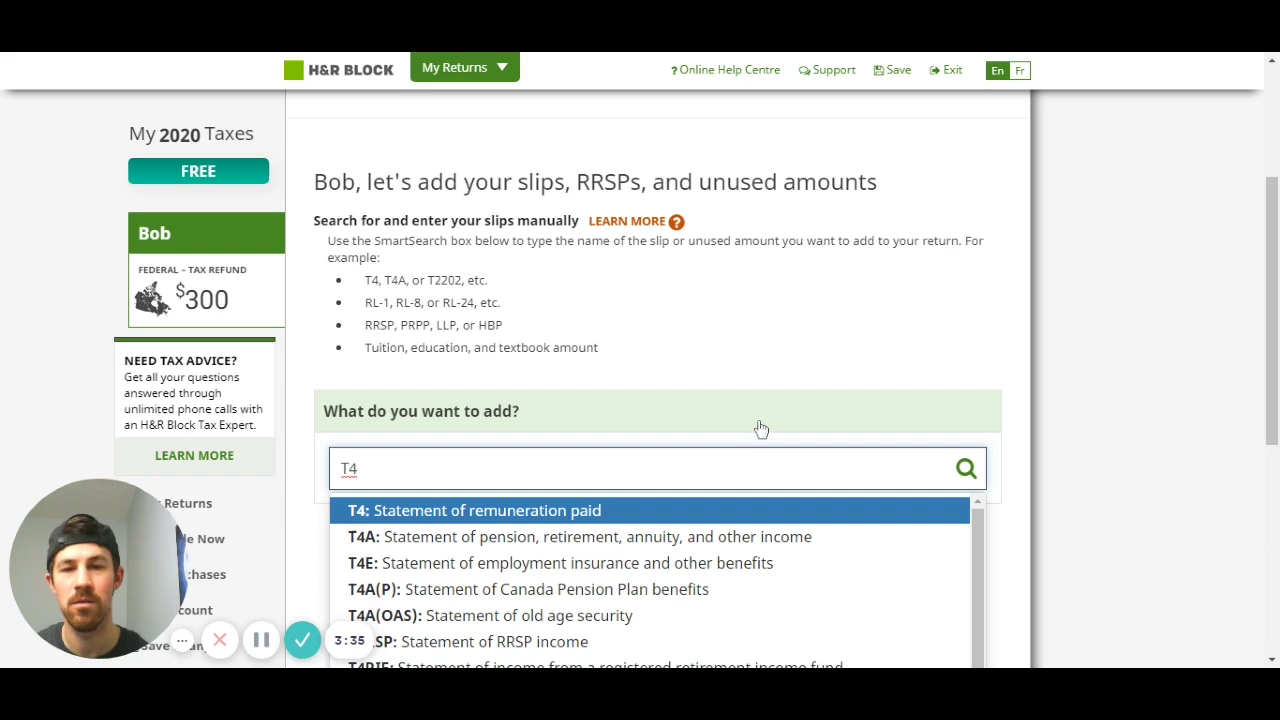
Open the T4 Statement of remuneration paid form.
click(560, 510)
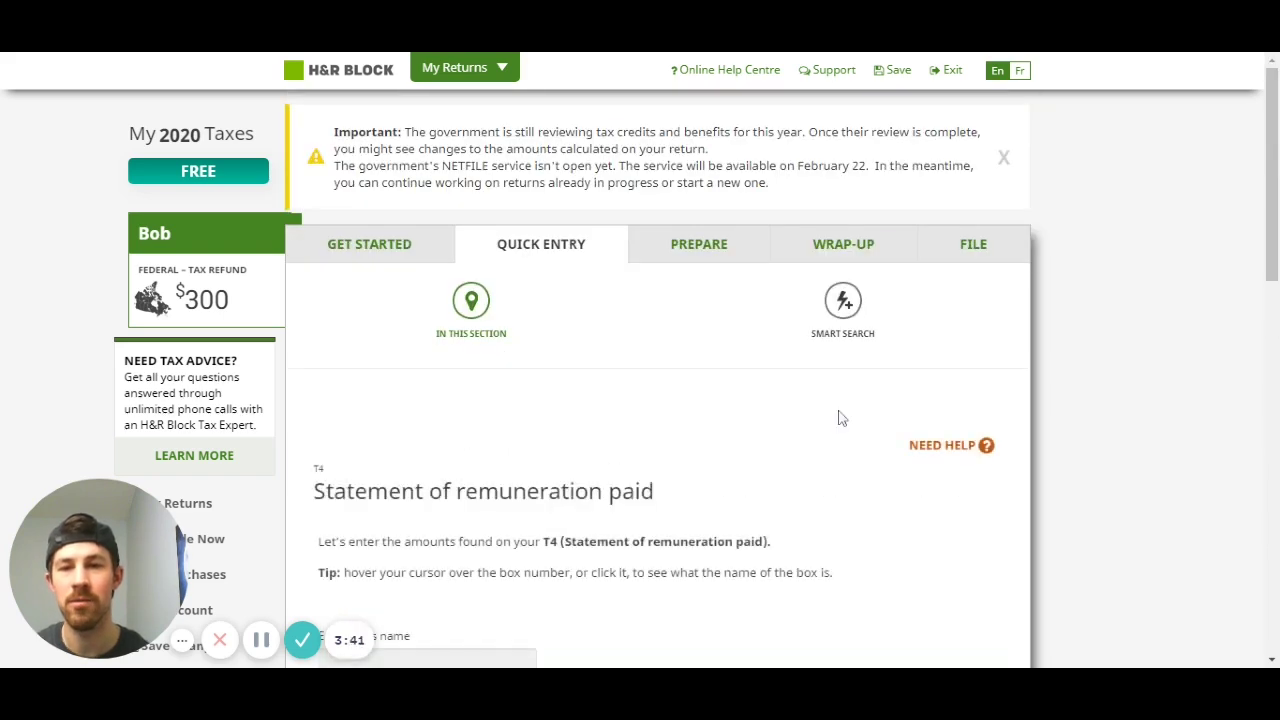
scroll(839, 419, down, 2)
scroll(839, 419, down, 2)
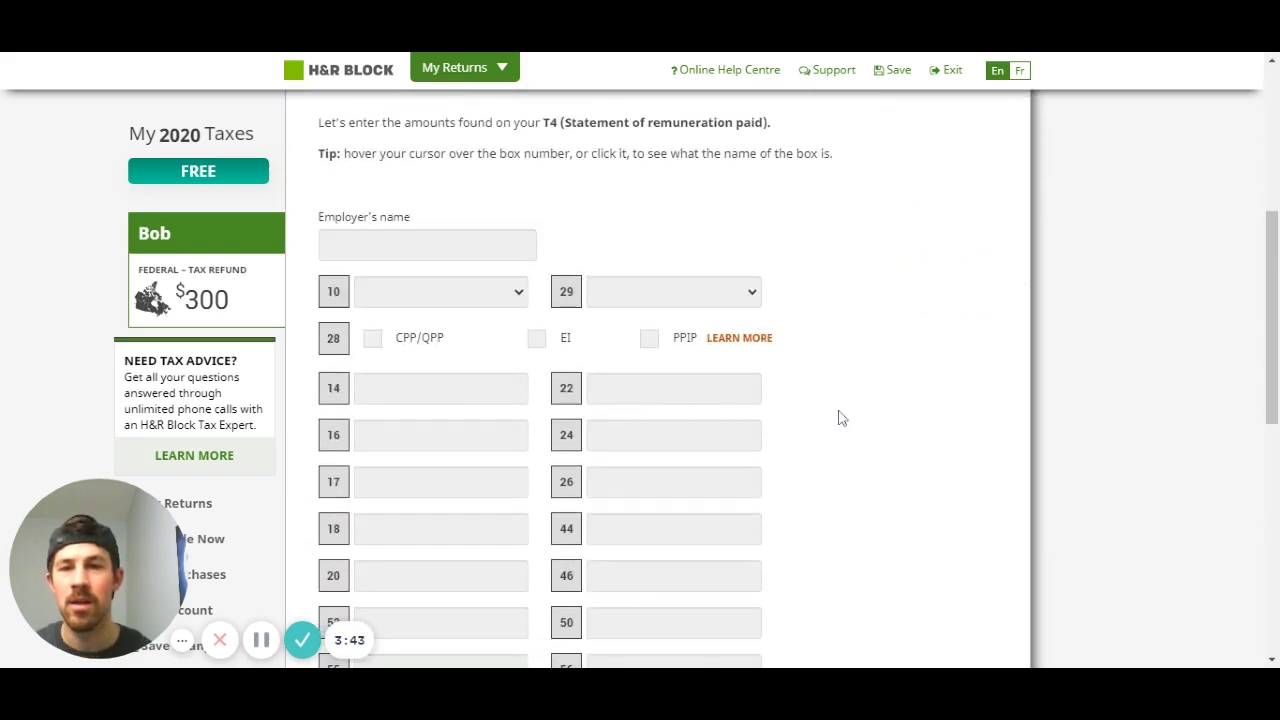
scroll(793, 236, down, 1)
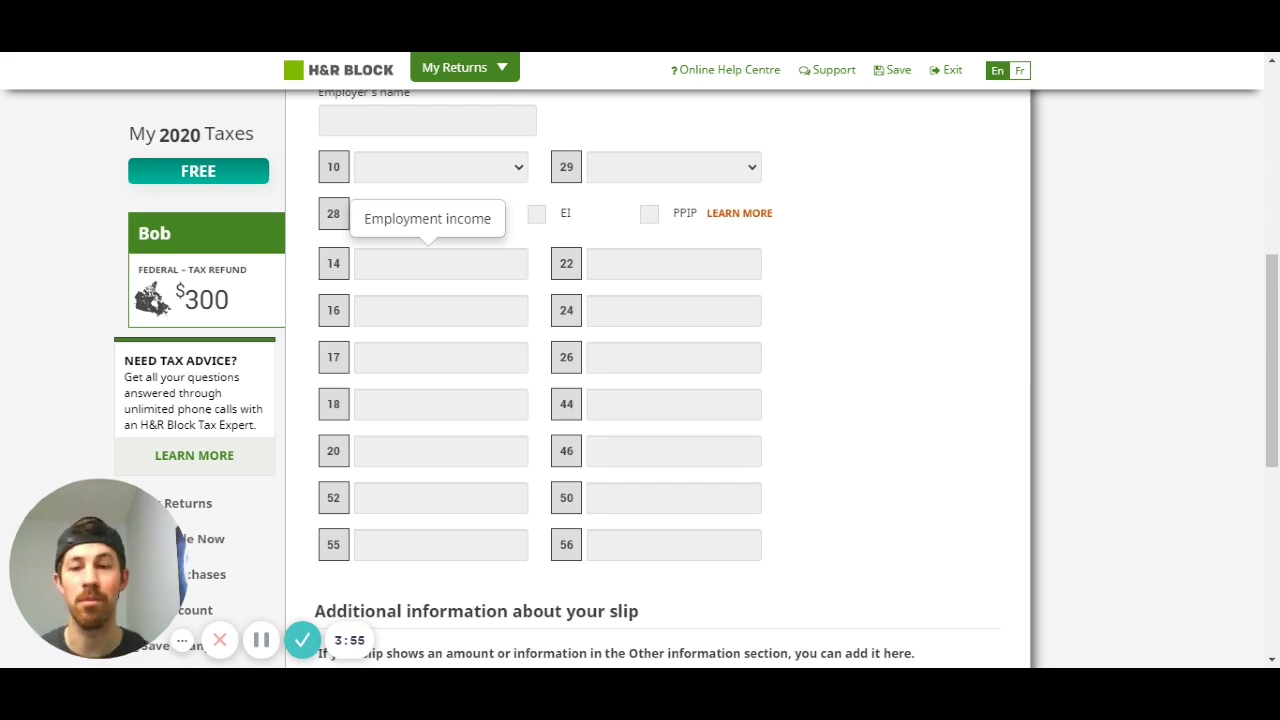
scroll(440, 250, up, 1)
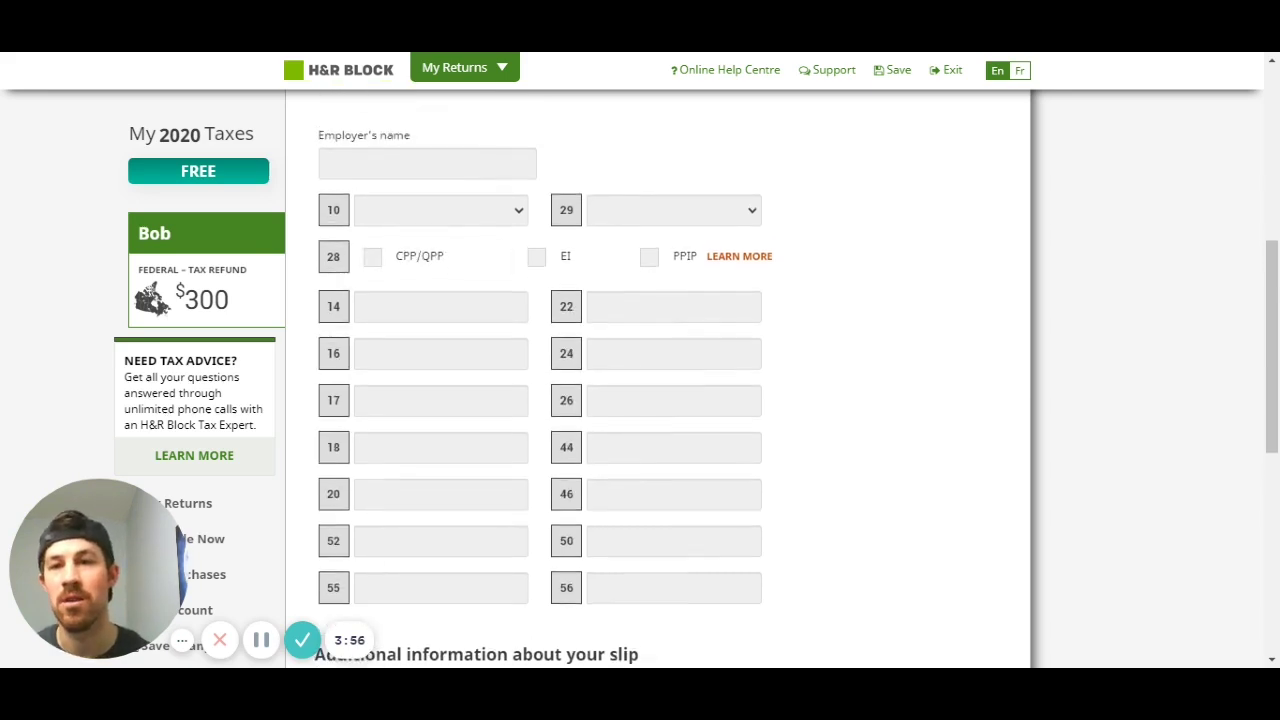
Enter employer 'test', province ON, box 14 20,000 and box 22 5,000.
click(427, 164)
text(test)
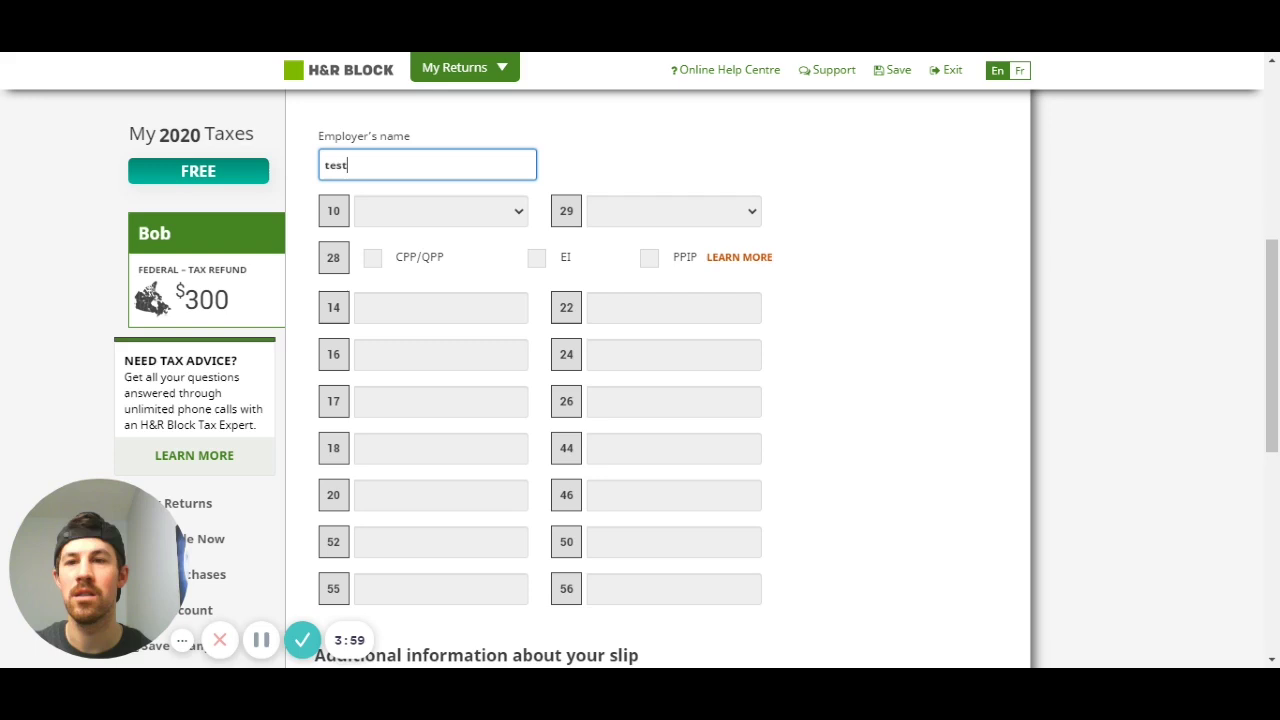
key(Tab)
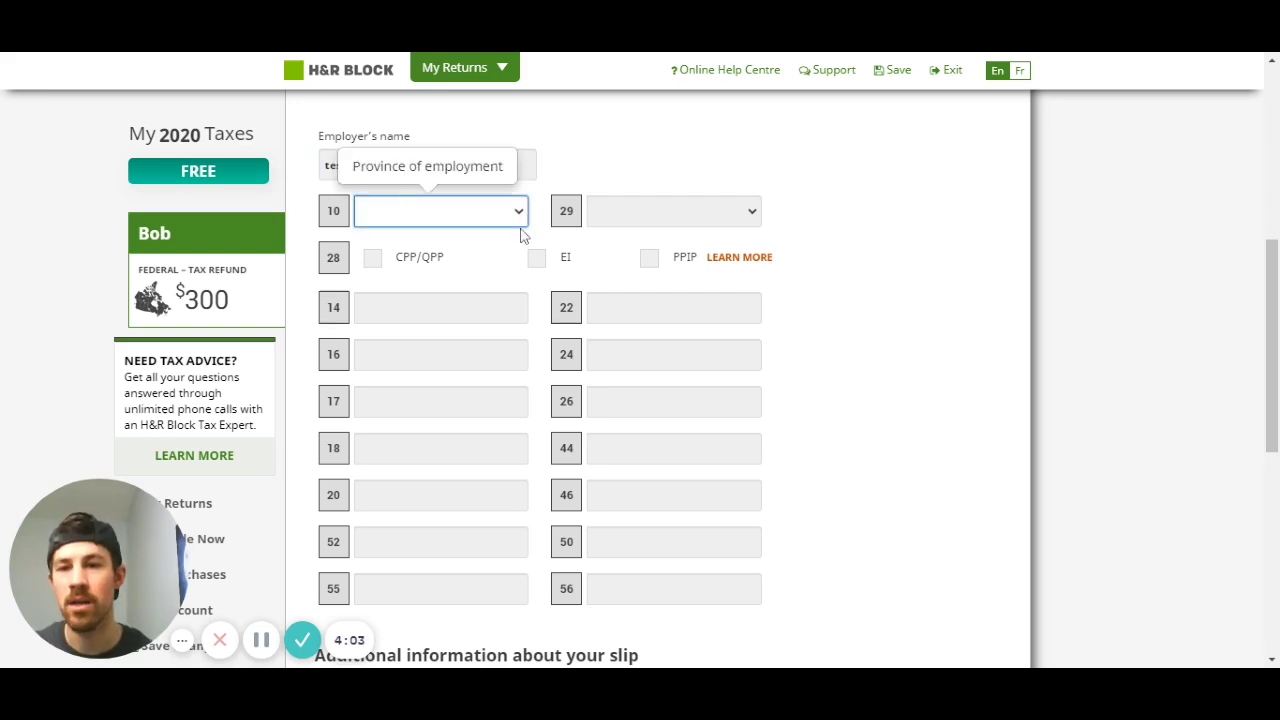
key(o)
key(Tab)
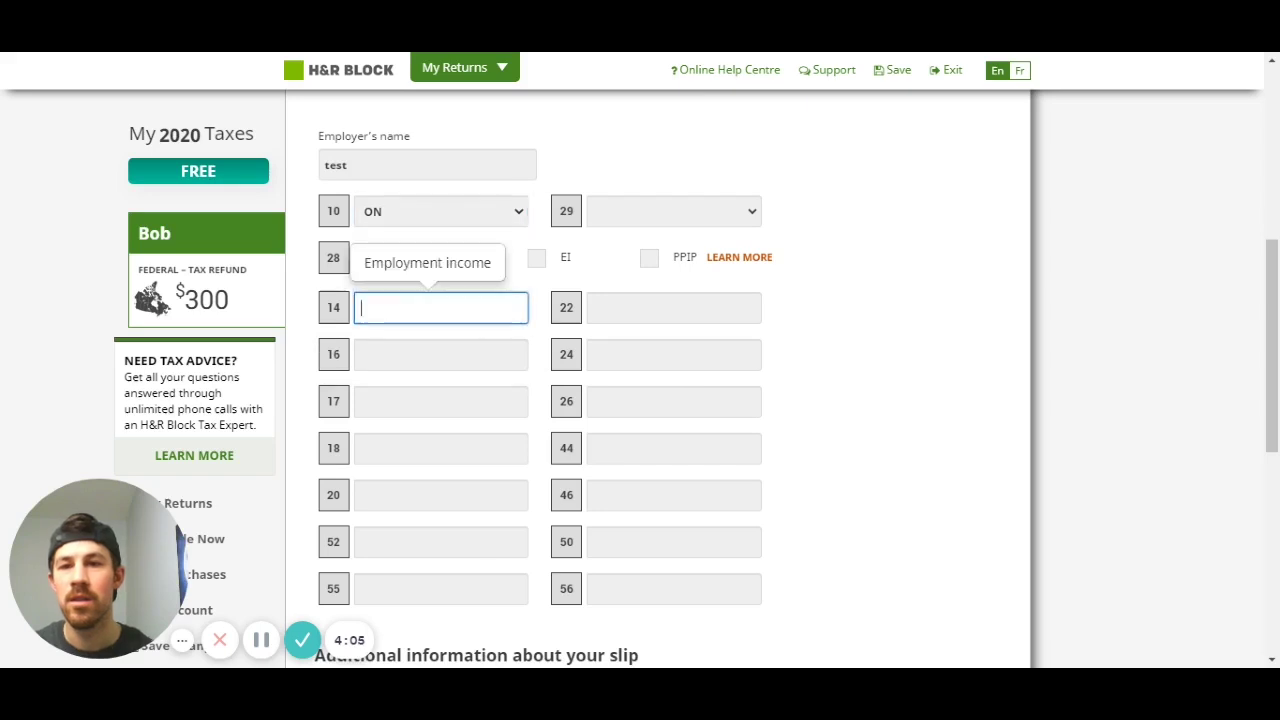
text(20,0)
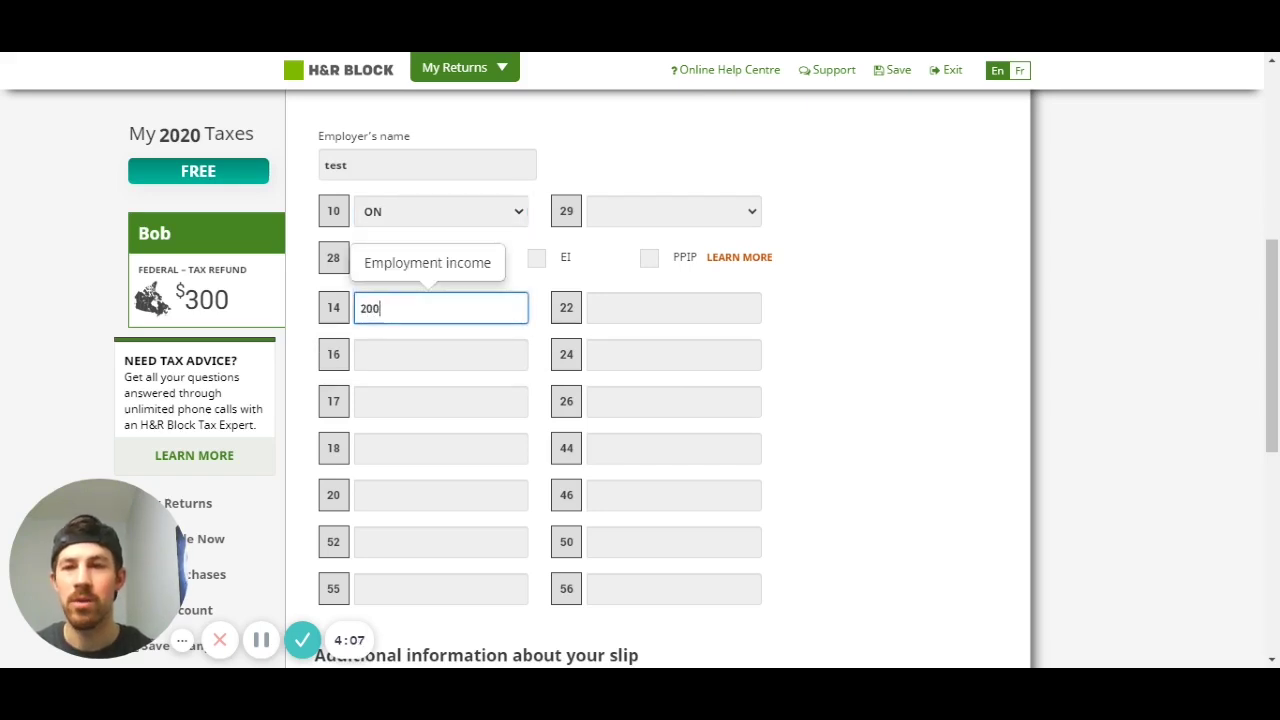
text(00)
key(Tab)
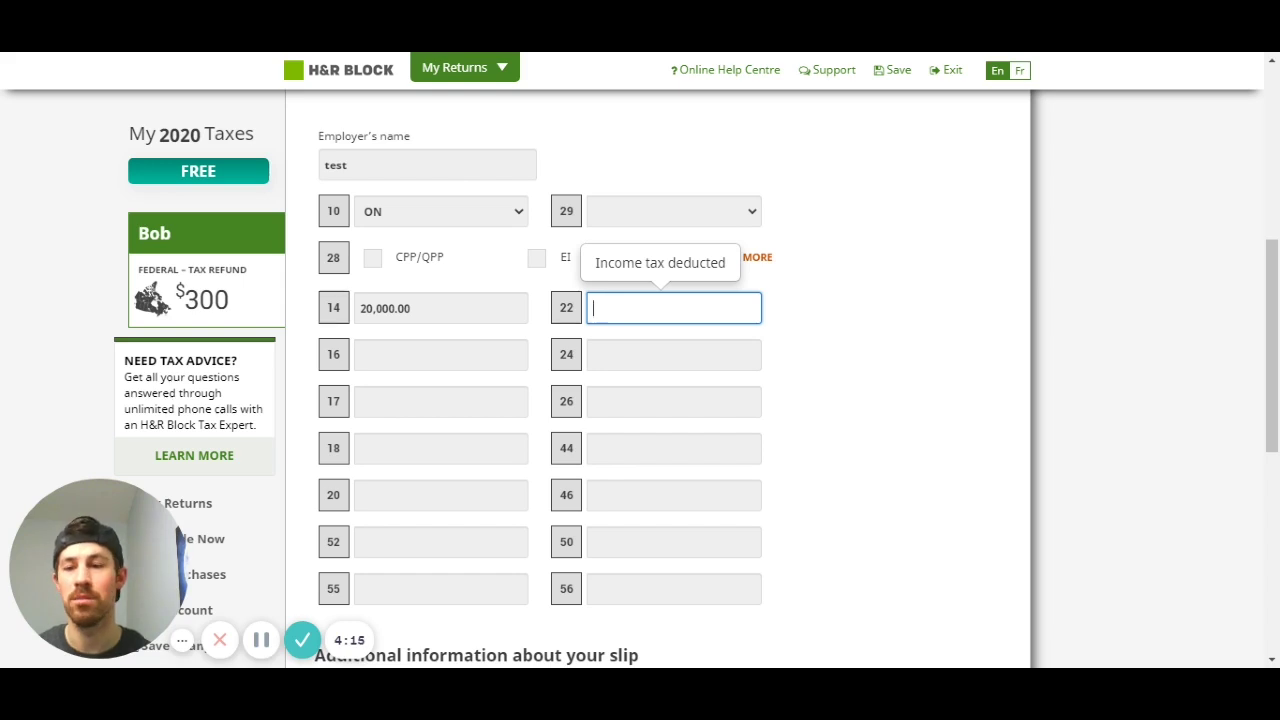
text(5000)
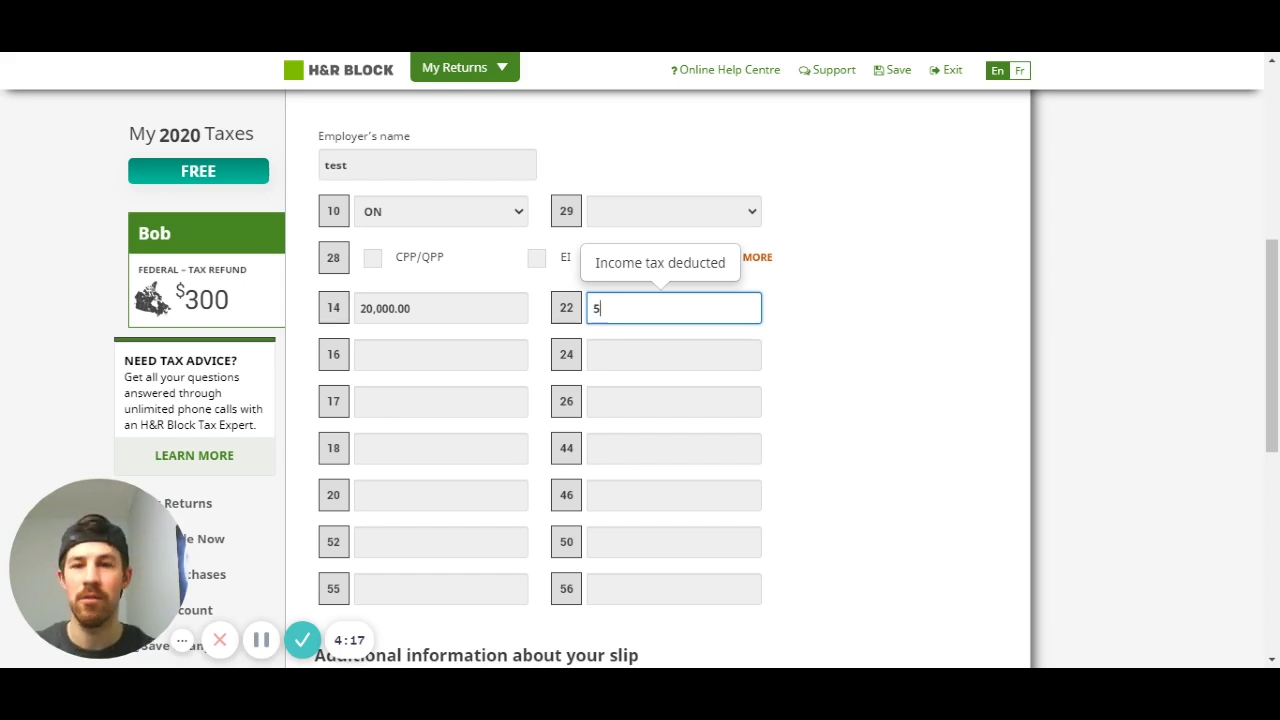
click(843, 330)
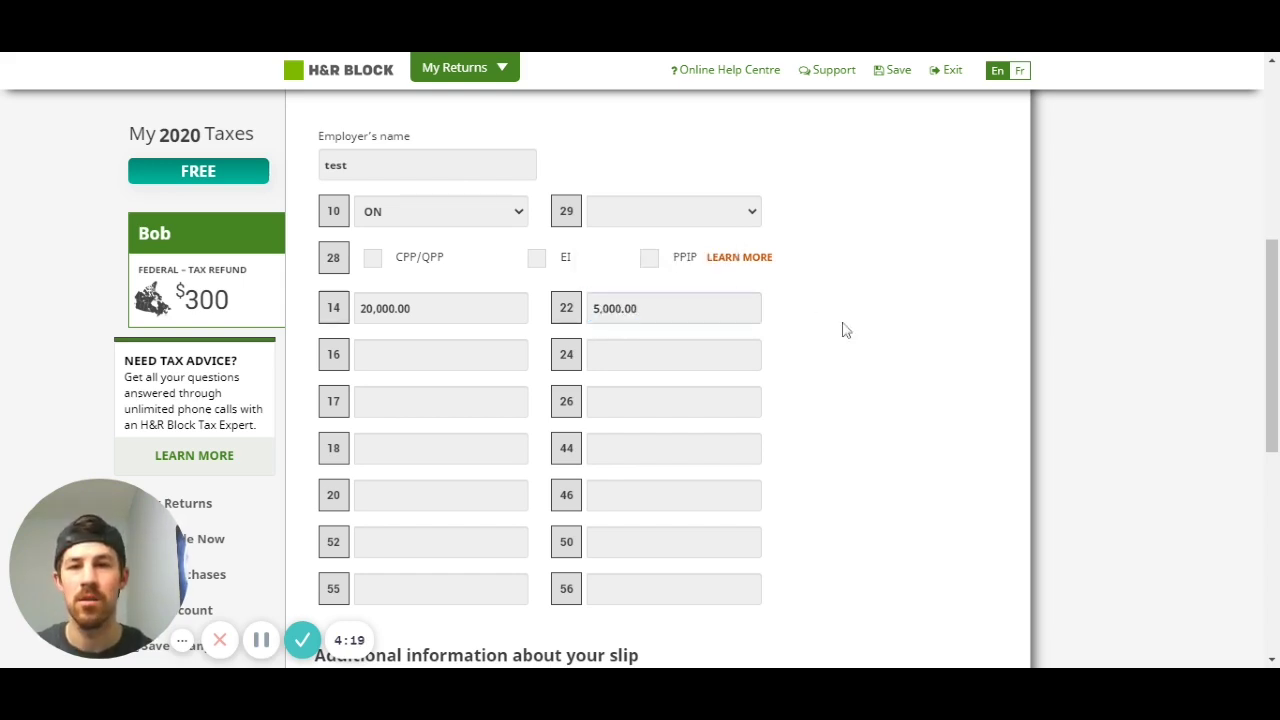
scroll(843, 330, down, 2)
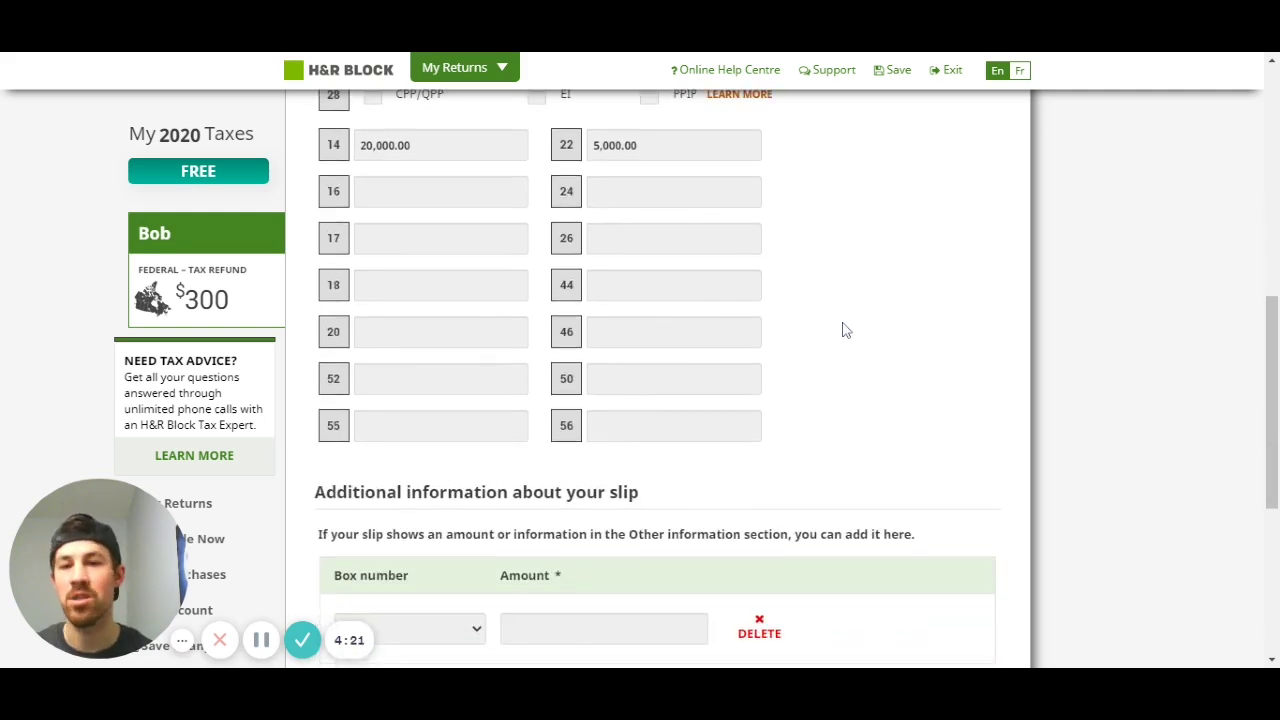
scroll(843, 330, down, 2)
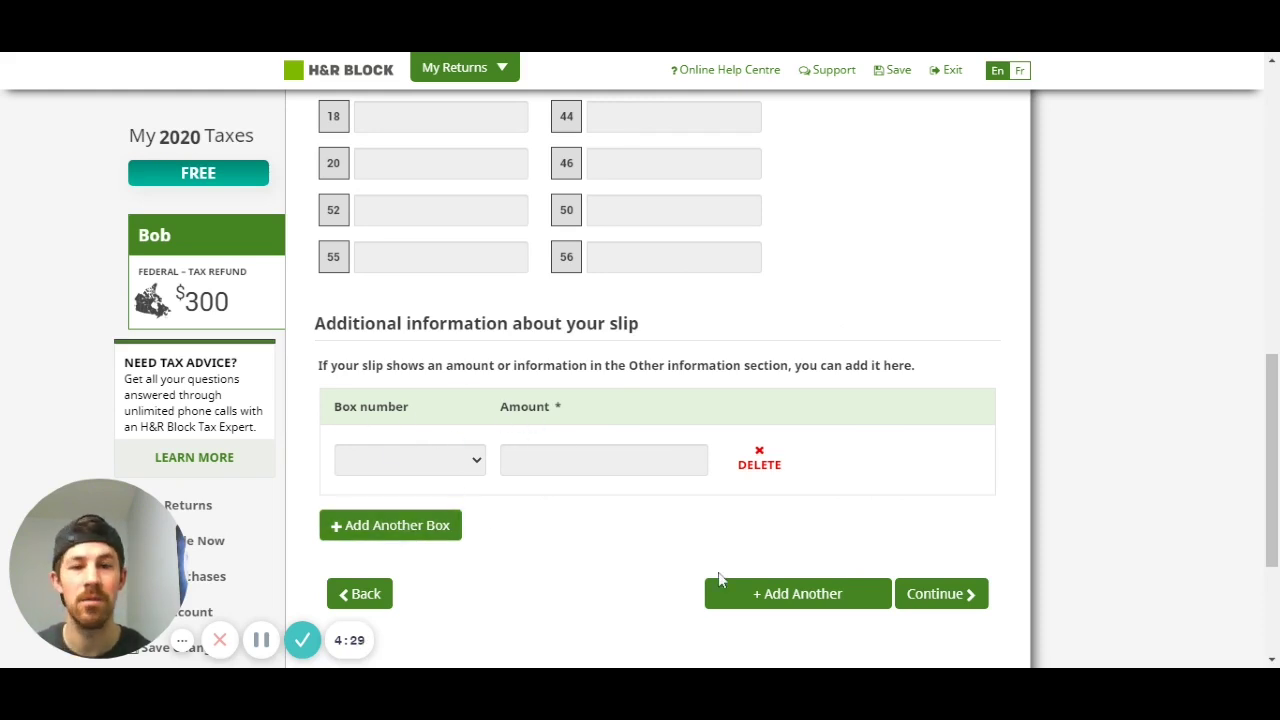
scroll(933, 432, down, 1)
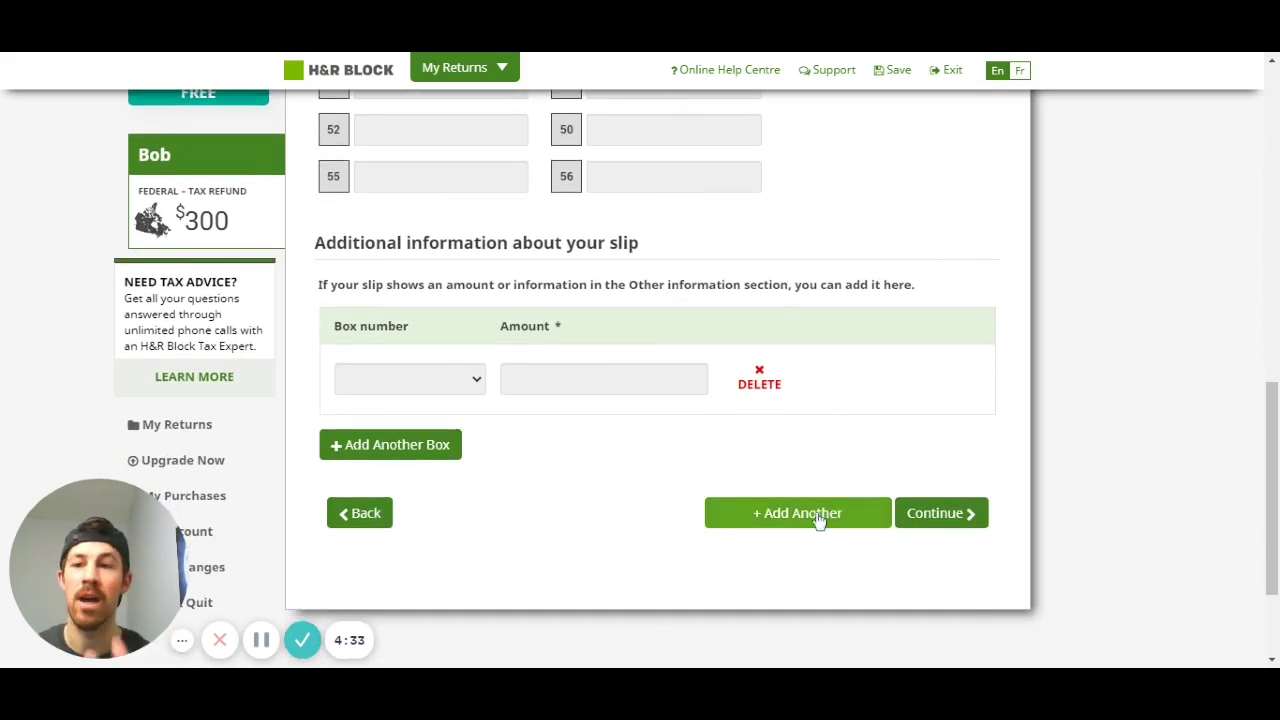
Save the T4 and check the 'T4 - test' entry under Your federal slips.
click(929, 515)
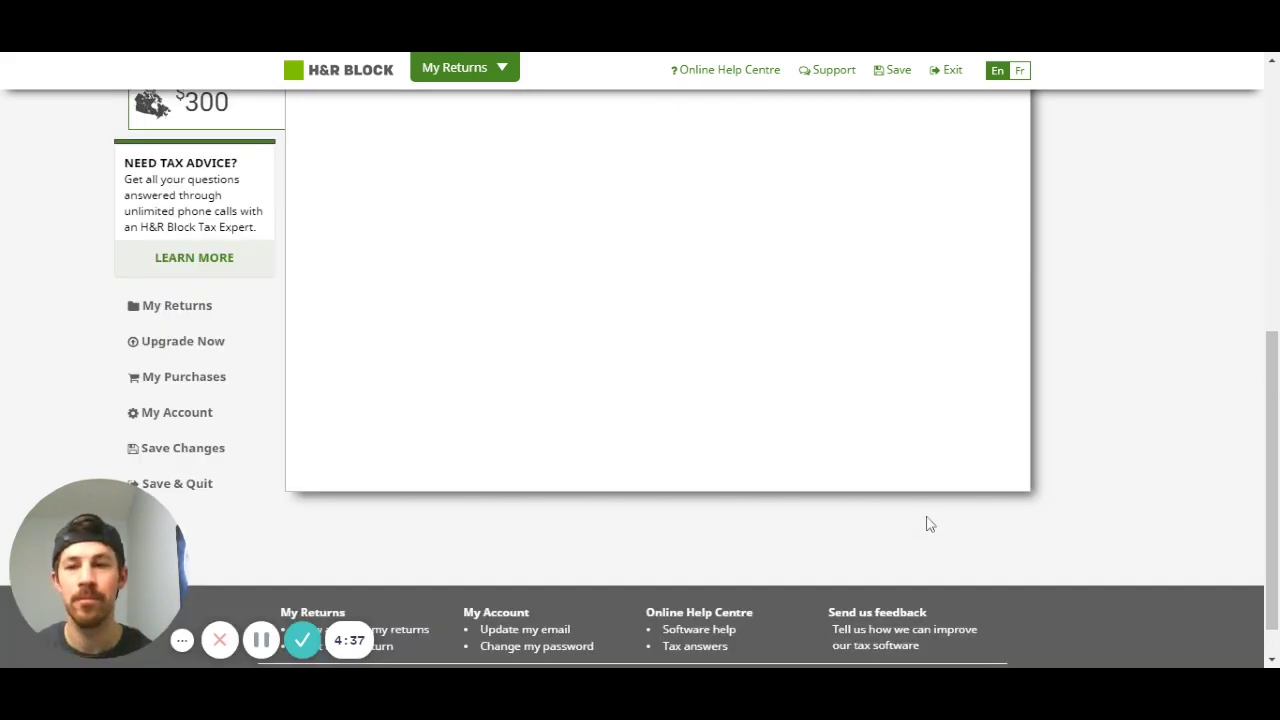
scroll(1073, 278, down, 3)
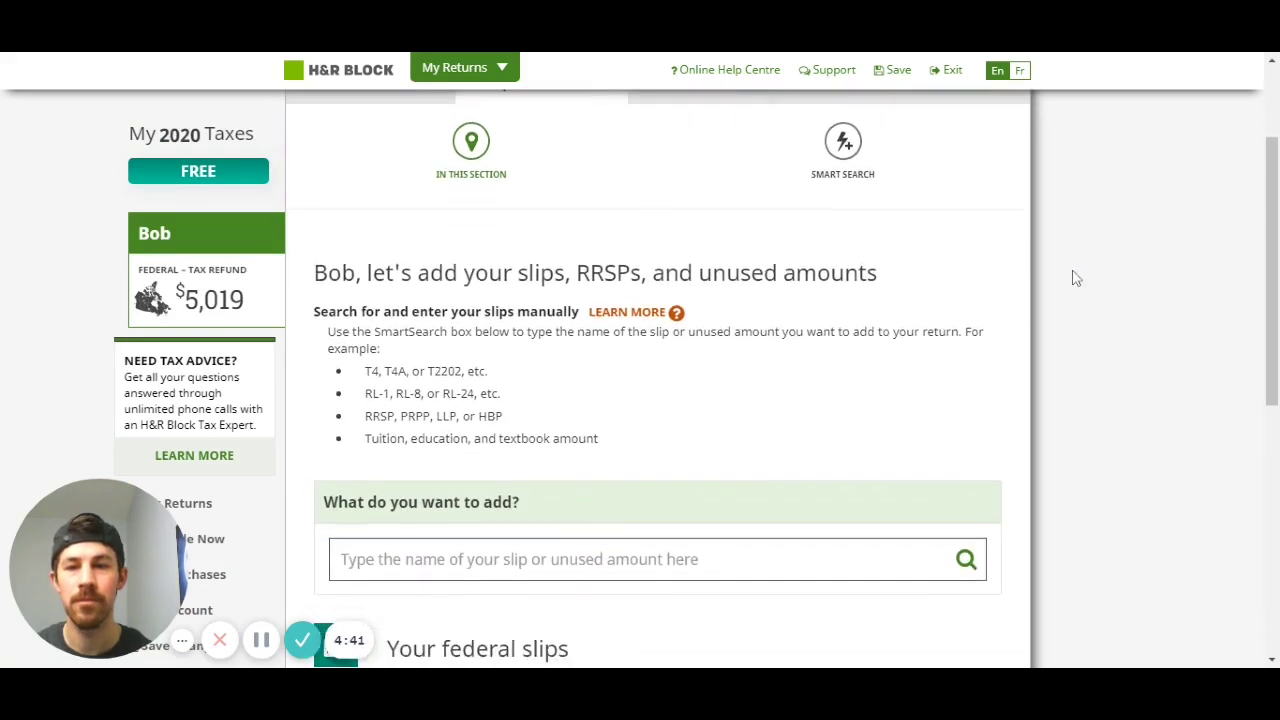
scroll(1073, 278, down, 2)
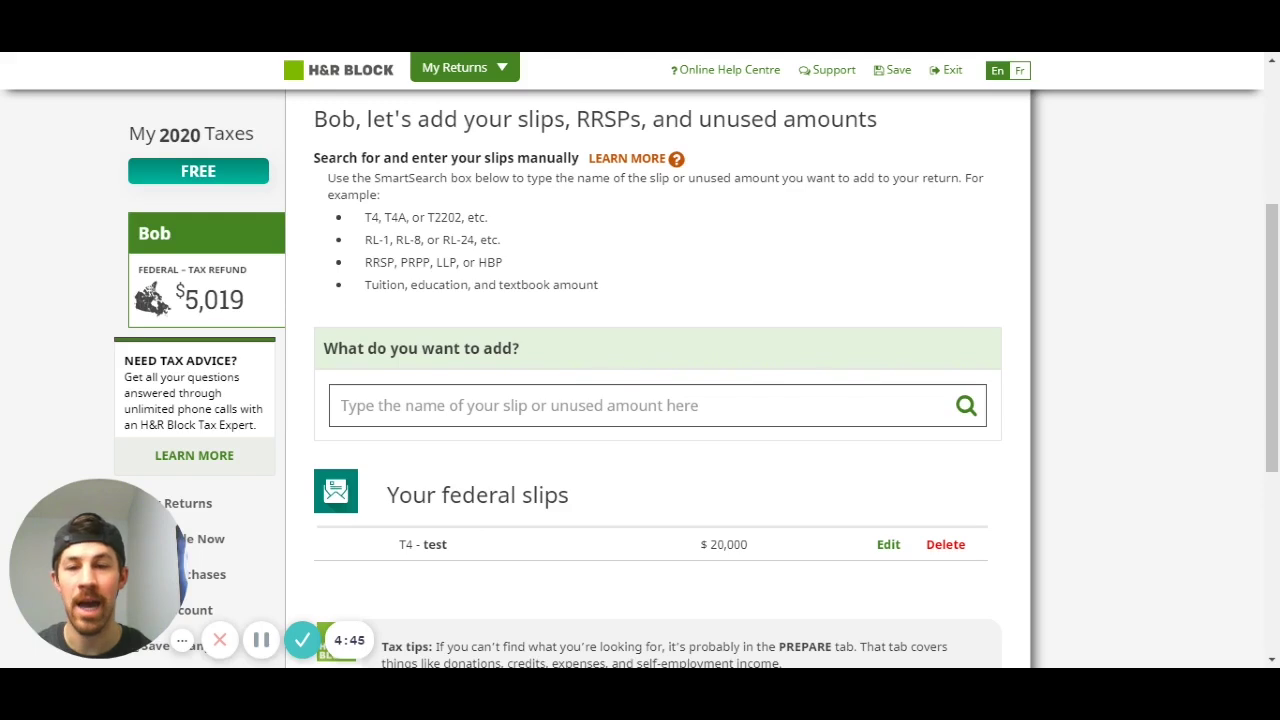
scroll(530, 538, down, 1)
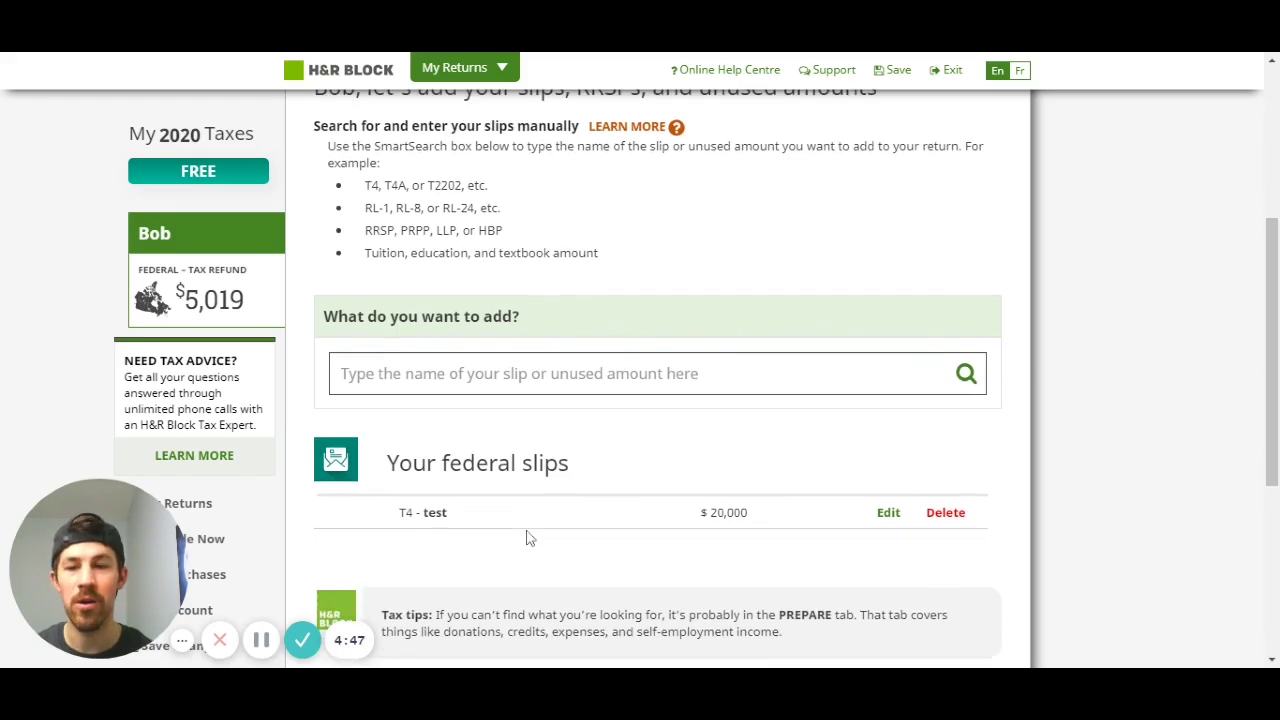
scroll(529, 531, up, 1)
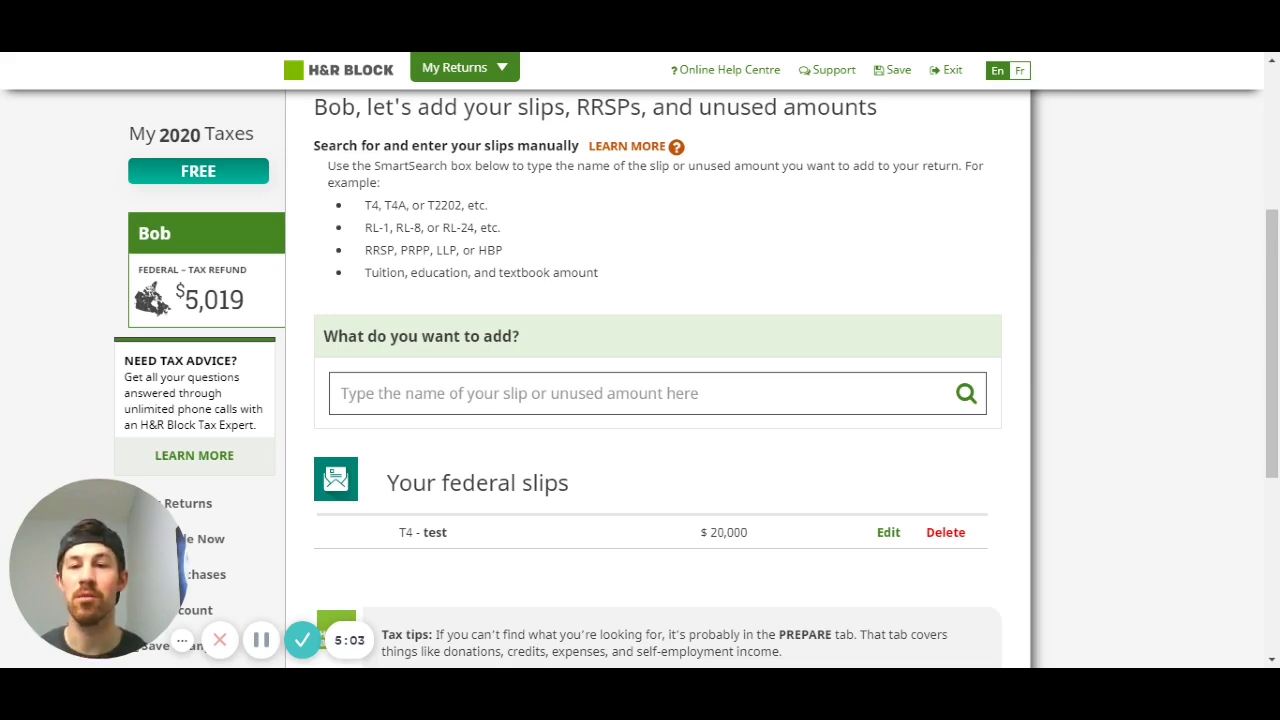
Search the slips for 'T4A' to add a second slip.
click(345, 393)
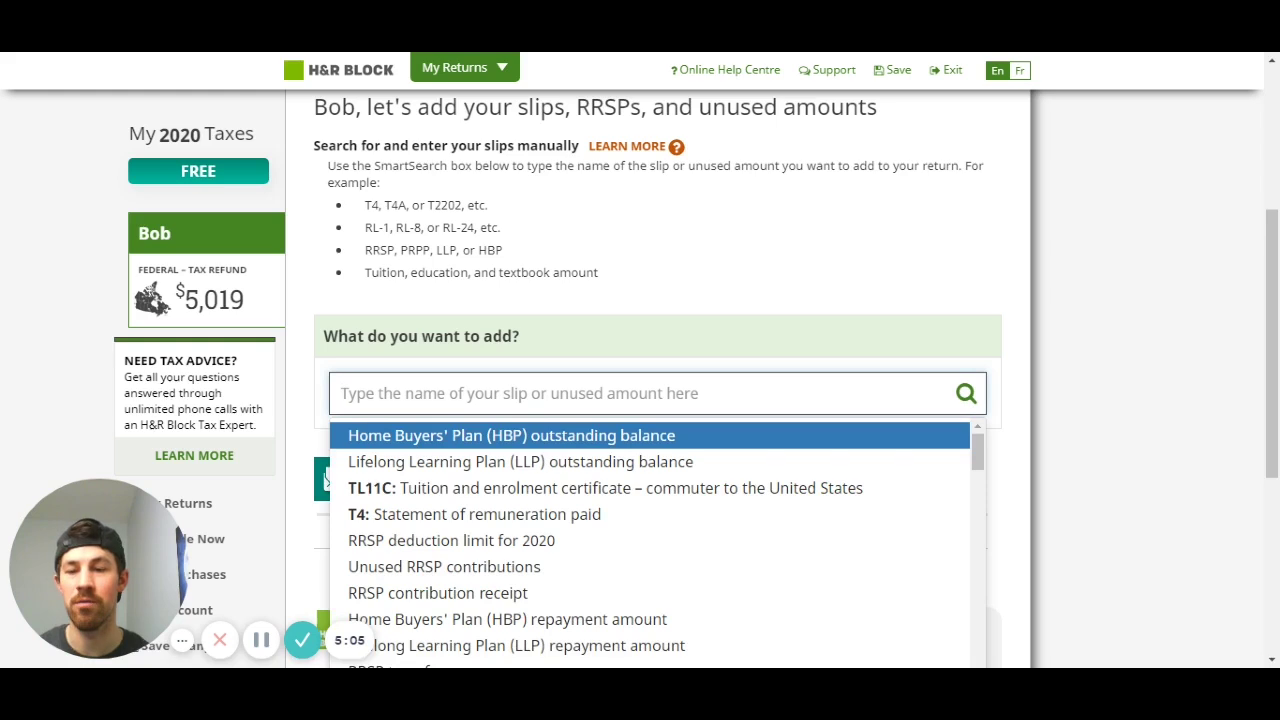
text(t4a)
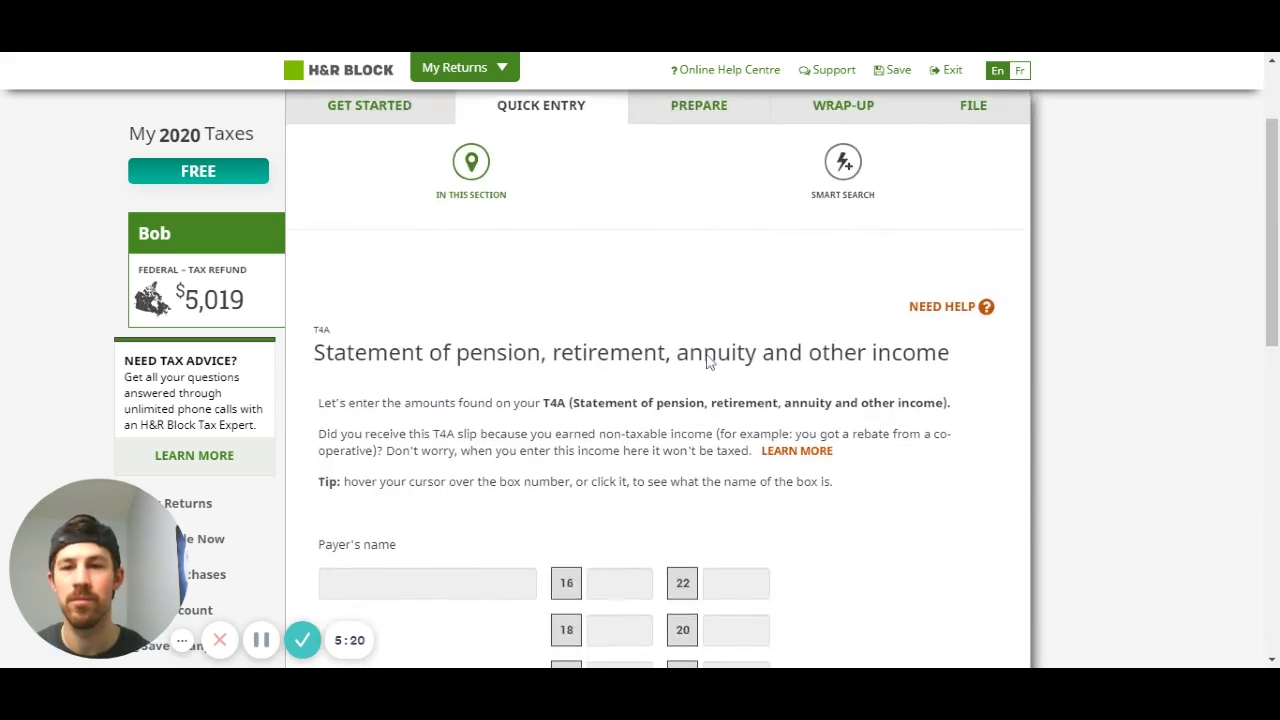
scroll(706, 360, down, 3)
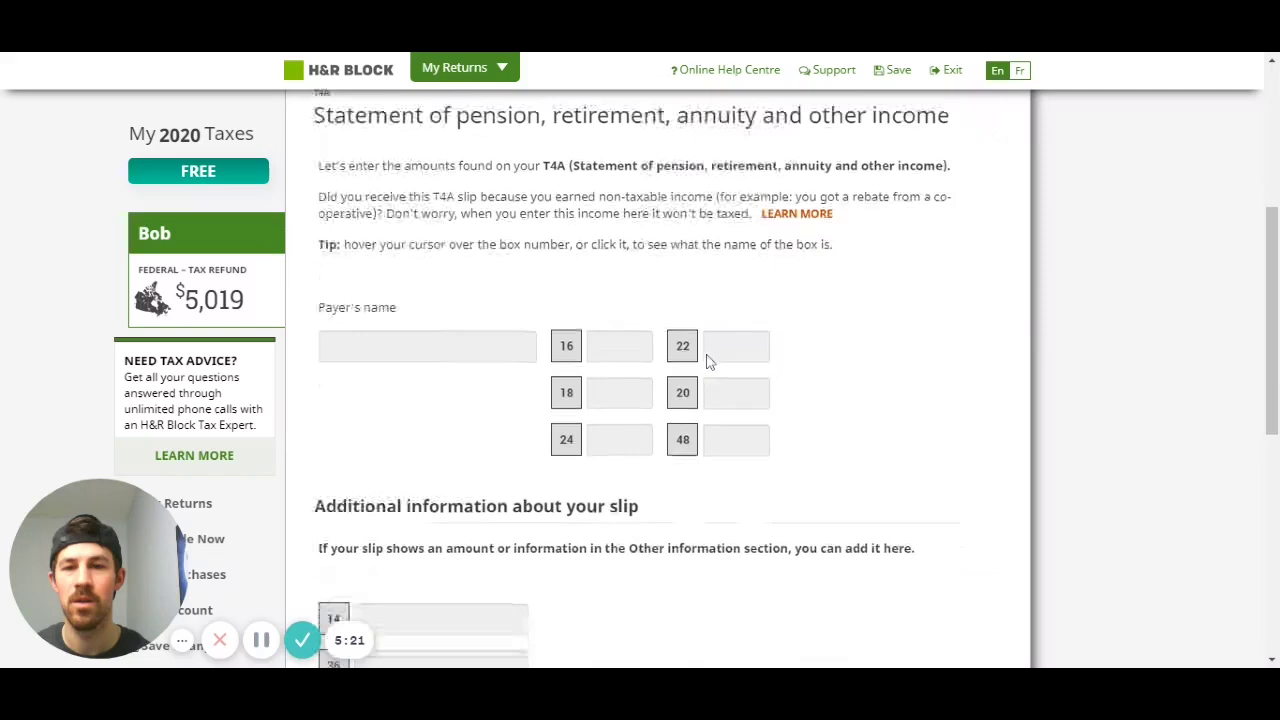
scroll(706, 360, up, 1)
scroll(706, 360, down, 4)
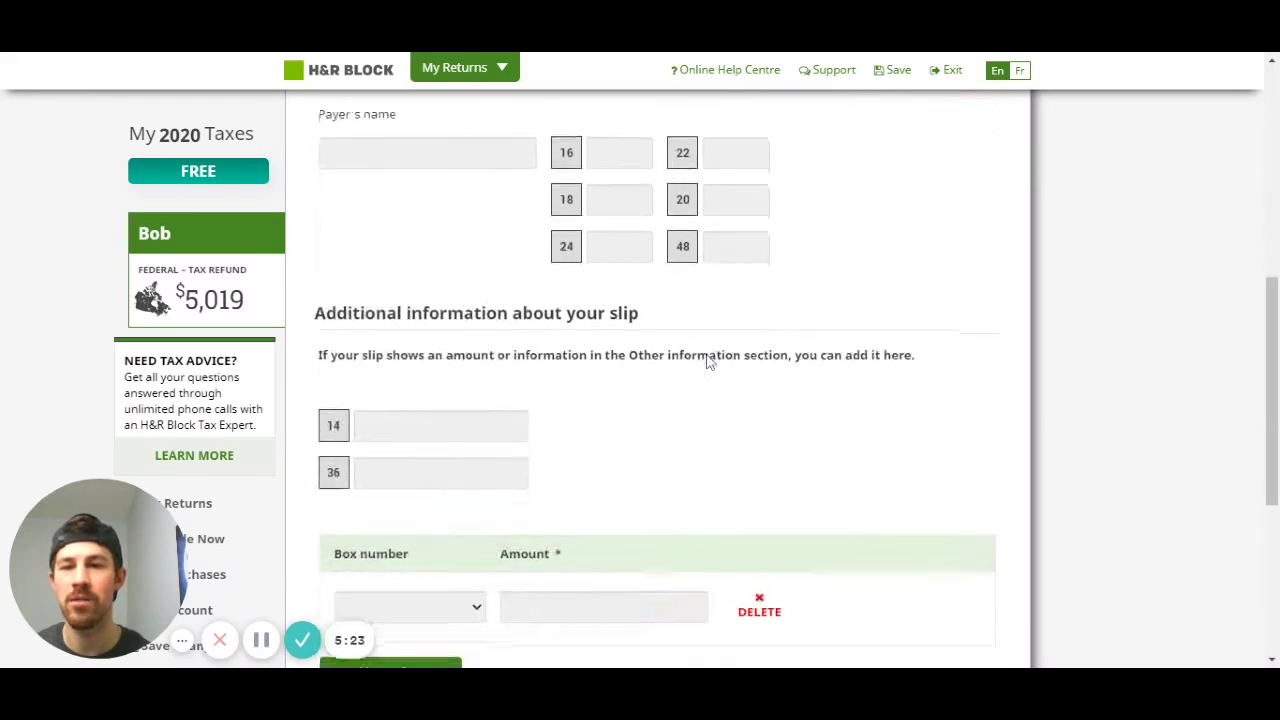
scroll(707, 362, up, 2)
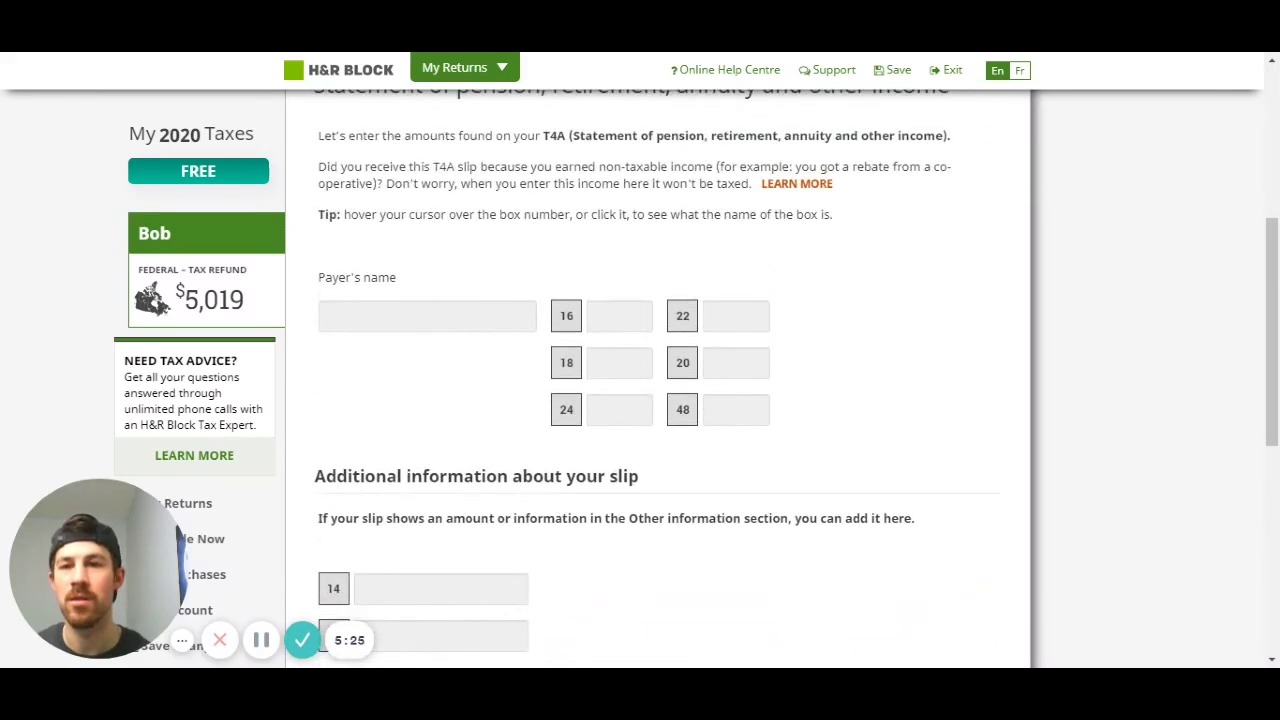
Enter payer 'CERB', 100 in box 22 and 2,000 in box 18.
click(427, 316)
text(CERB)
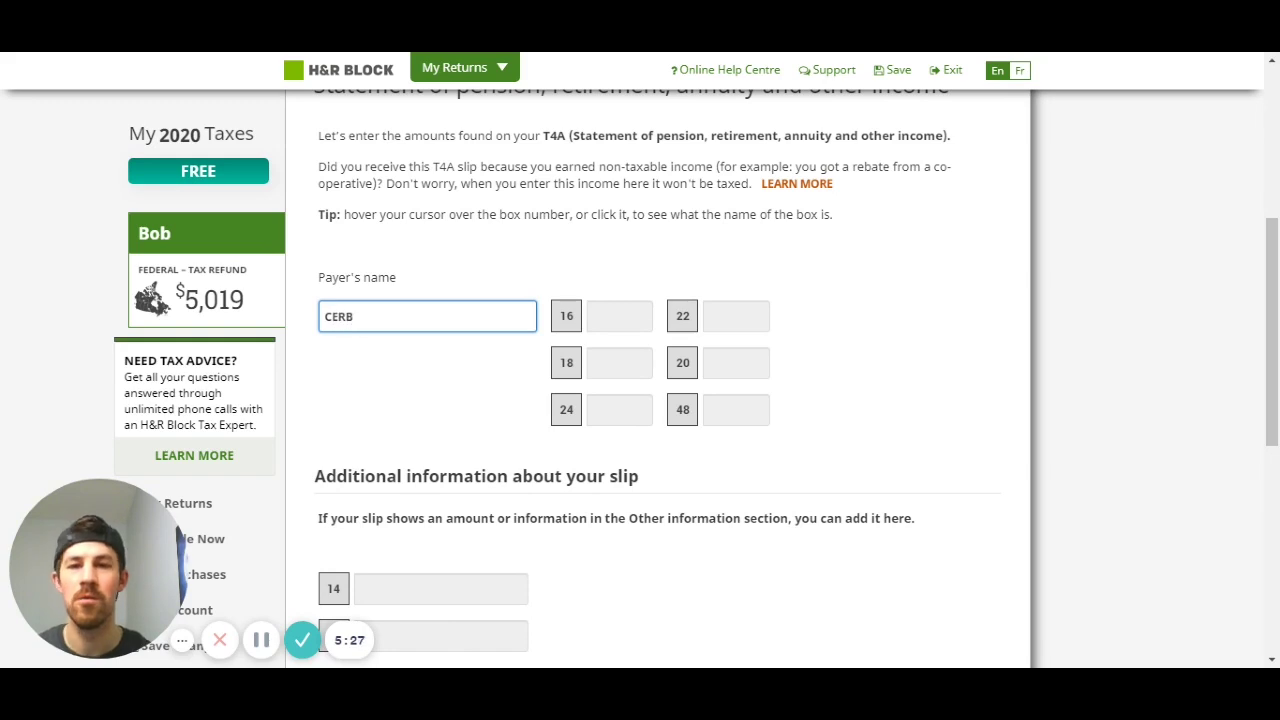
mouse_move(566, 318)
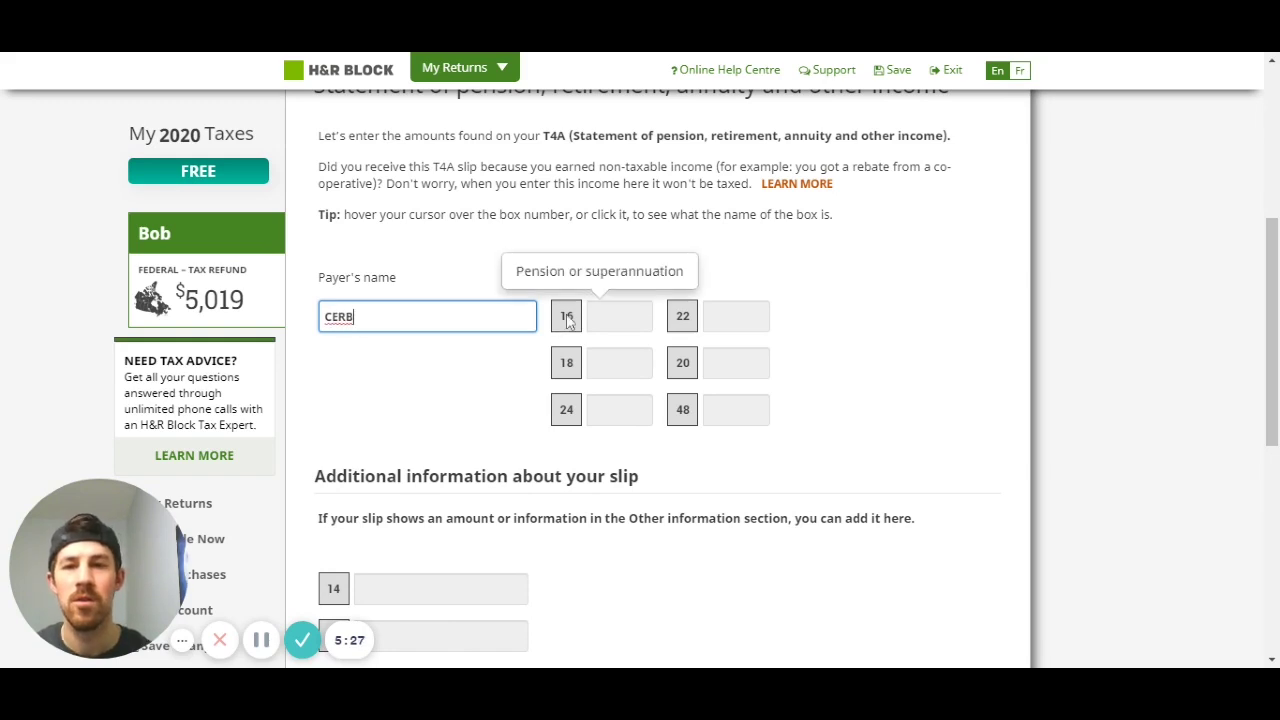
click(710, 333)
text(100)
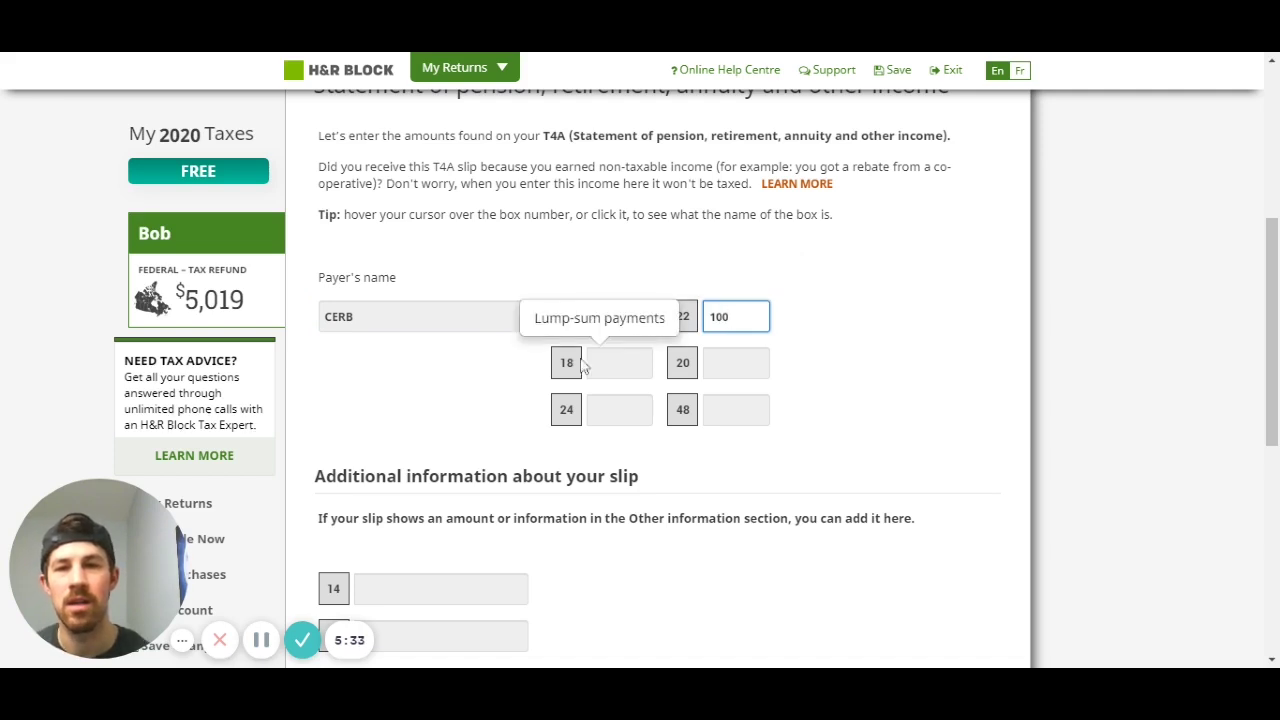
click(612, 364)
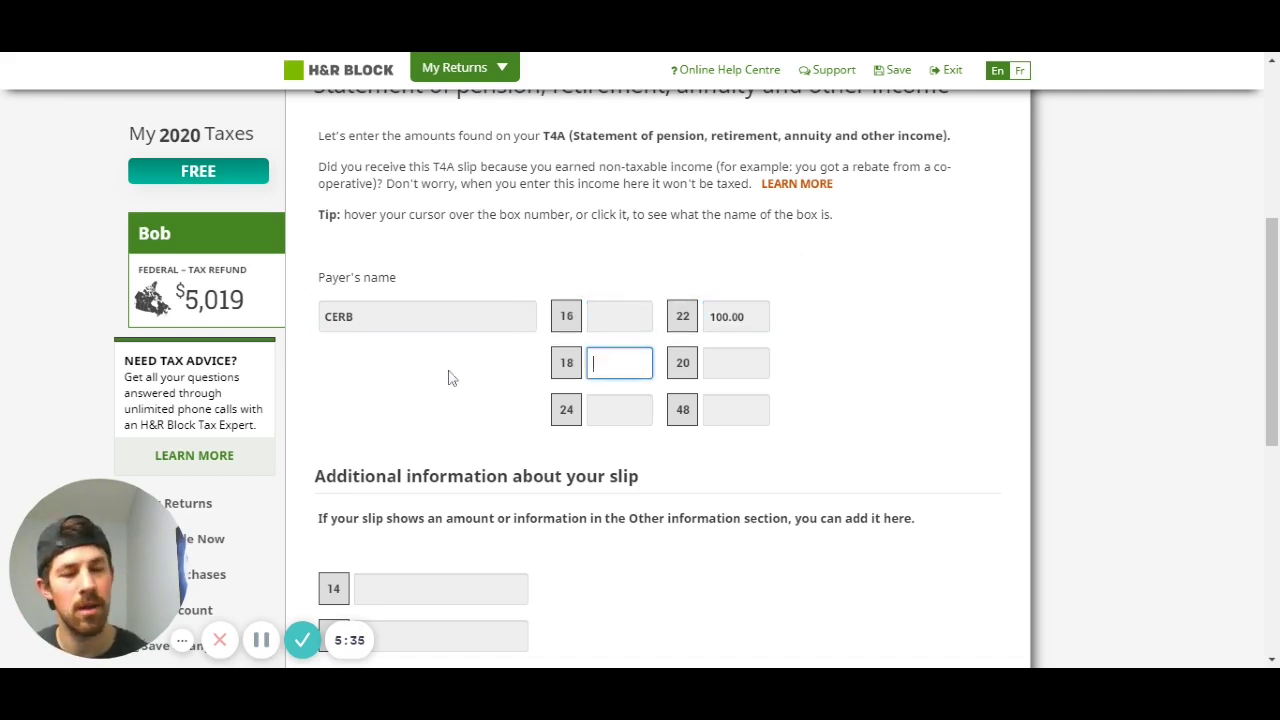
text(2000)
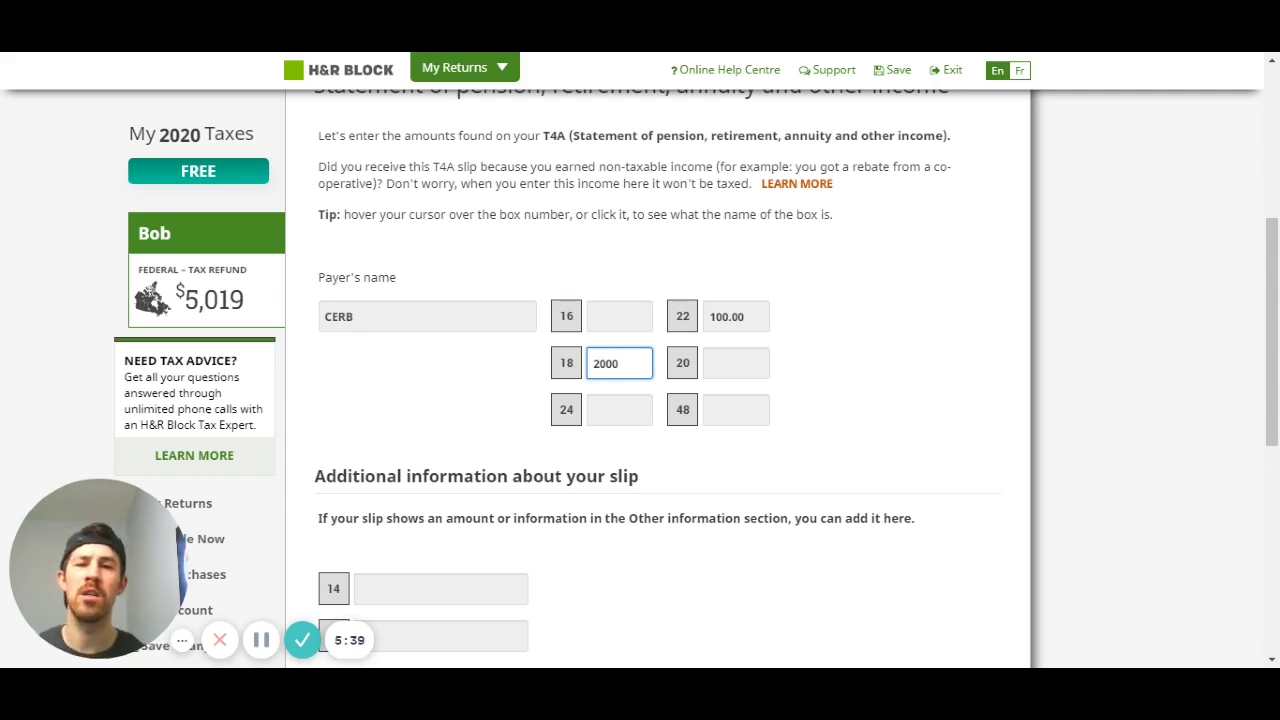
click(515, 366)
scroll(517, 366, down, 1)
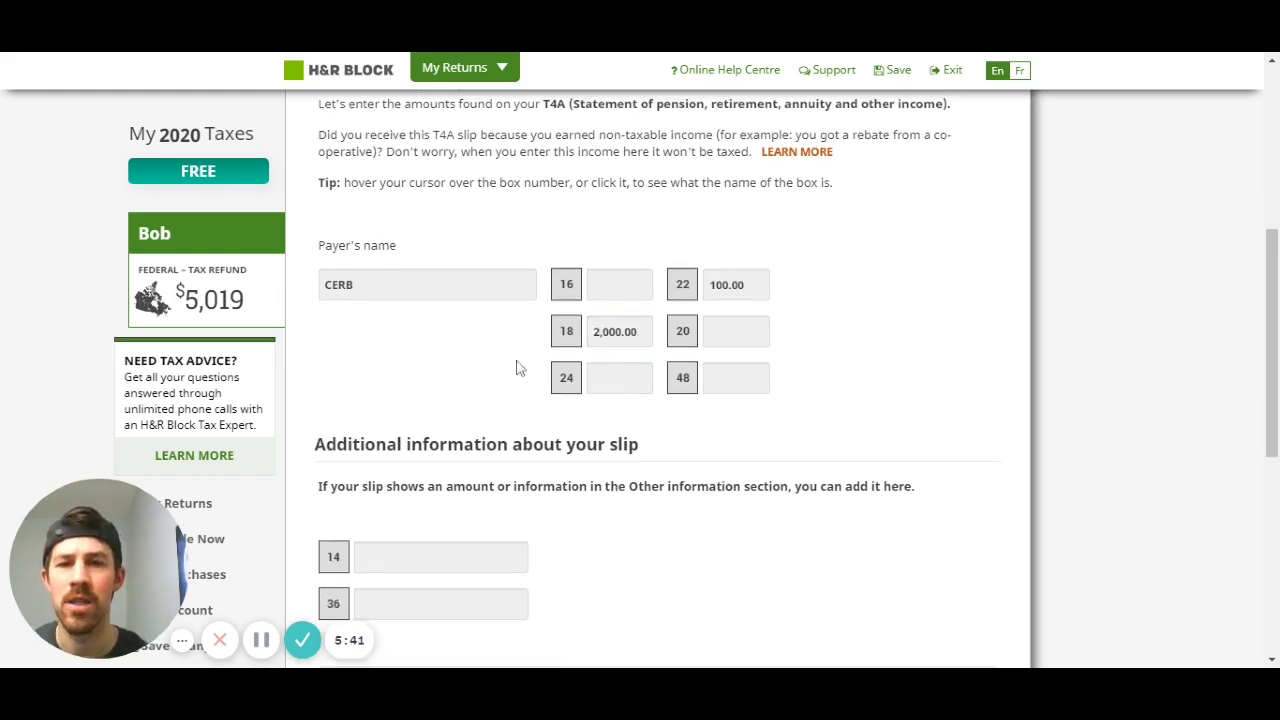
scroll(517, 366, down, 3)
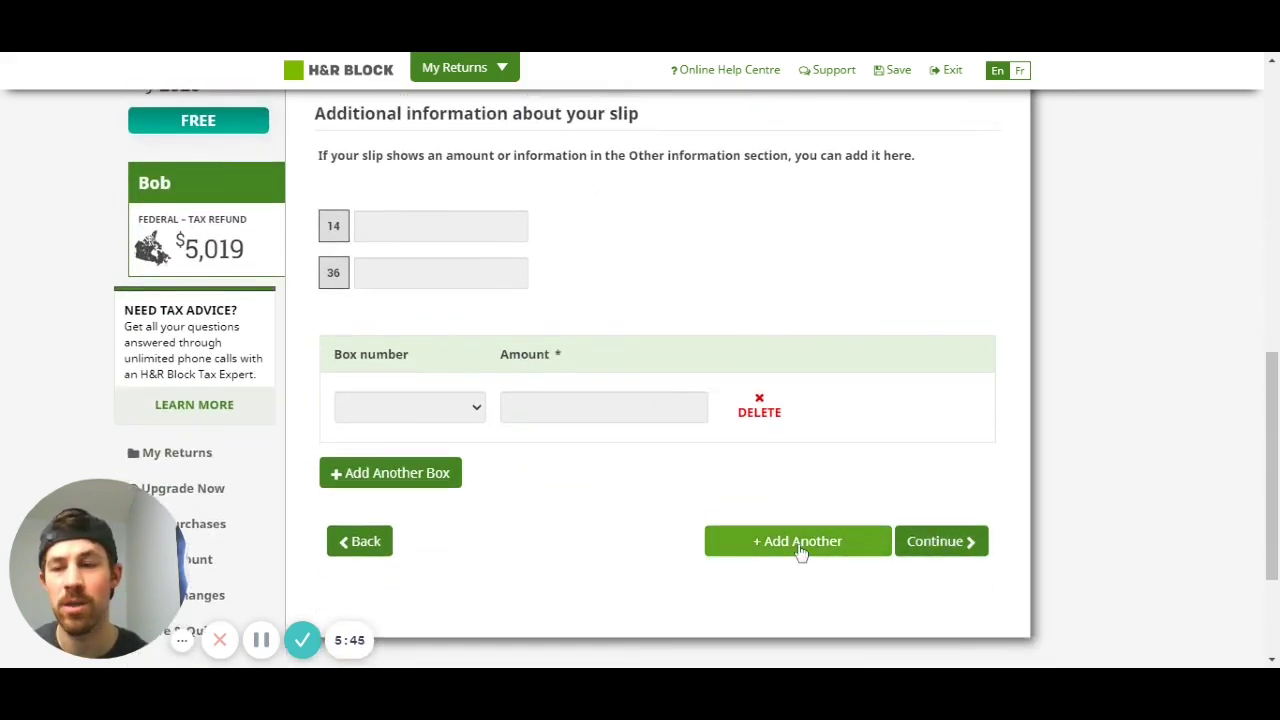
Save the CERB T4A and review the federal slips, refund estimate now $4,459.
click(948, 549)
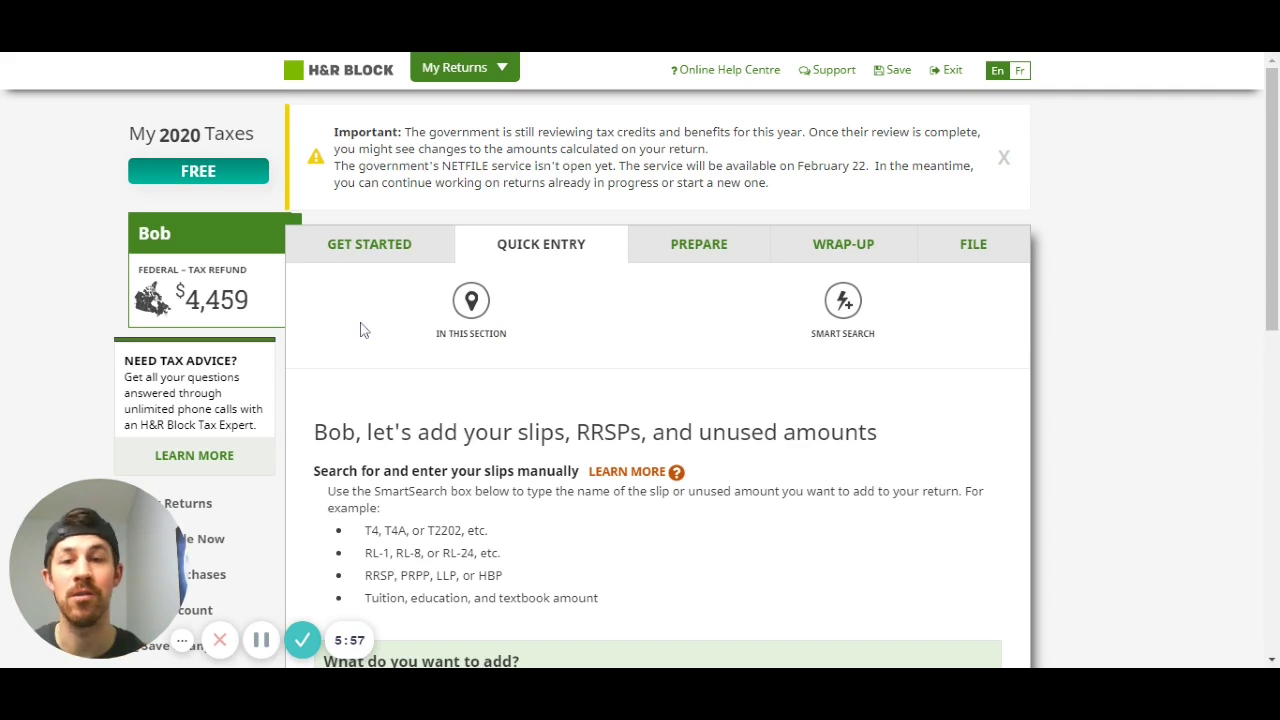
scroll(566, 336, down, 2)
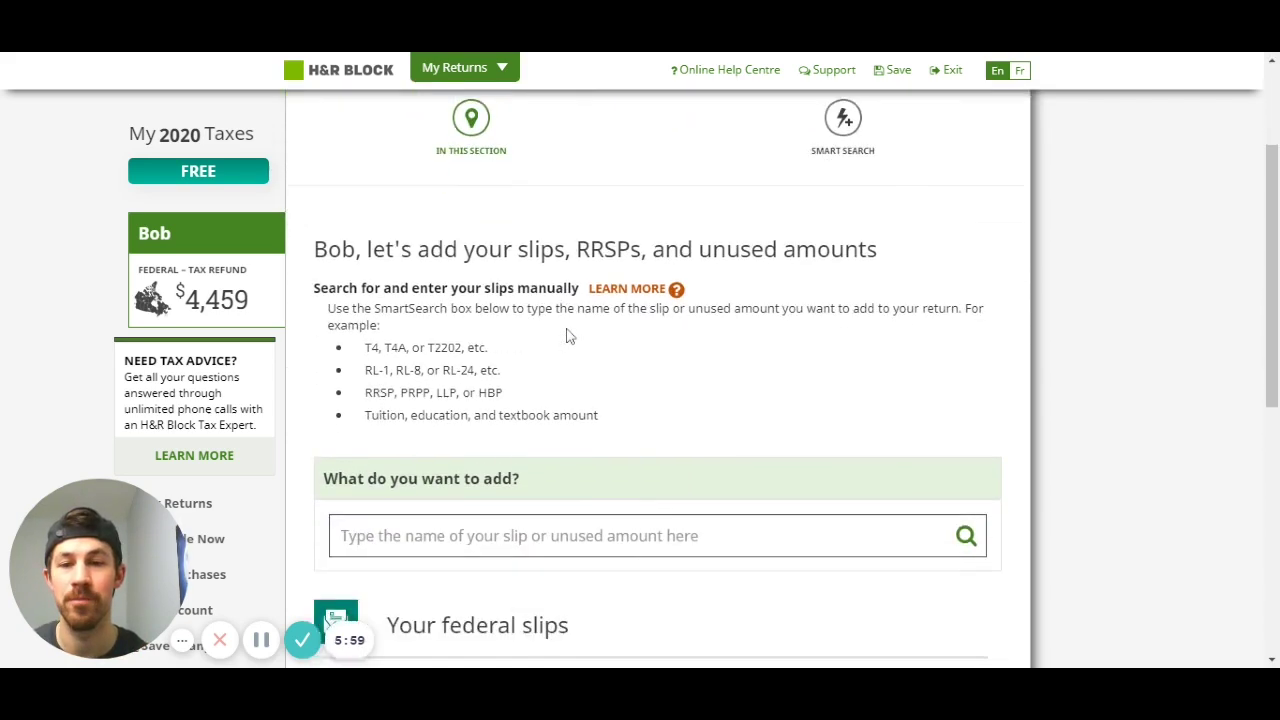
scroll(616, 330, down, 2)
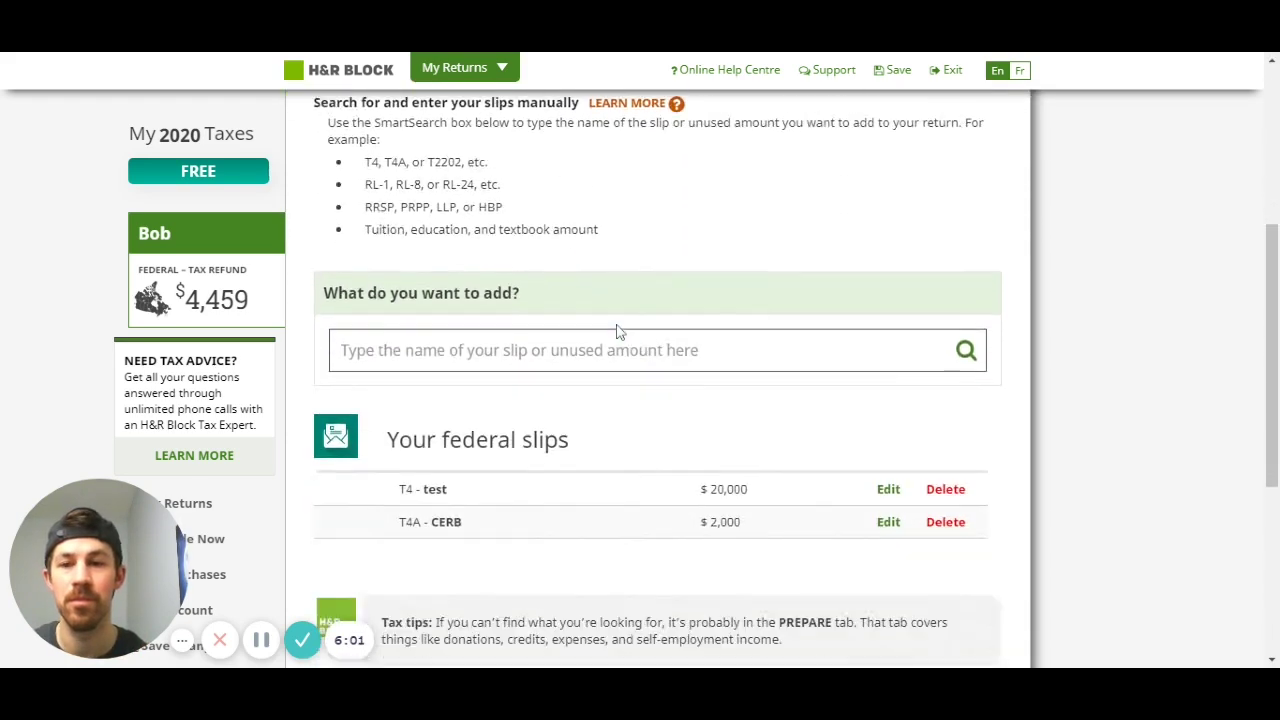
scroll(694, 282, down, 1)
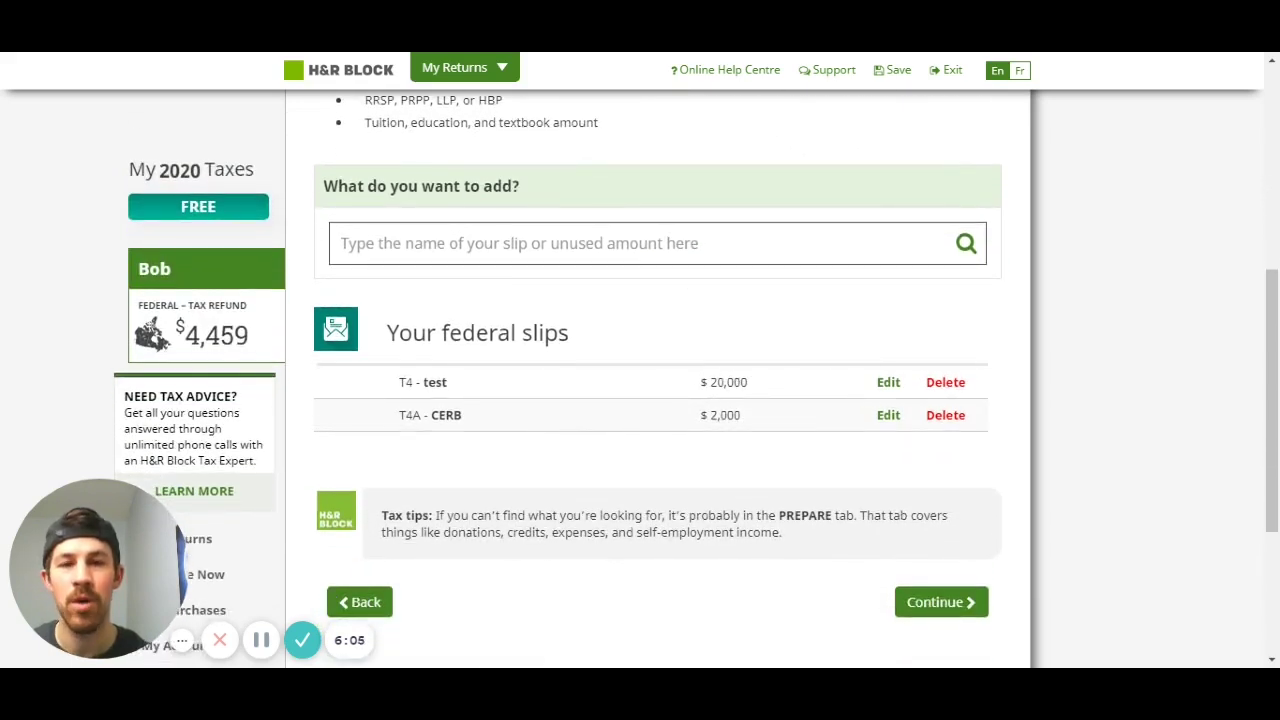
Move past the federal slips overview into the credits, deductions and expenses section.
click(957, 607)
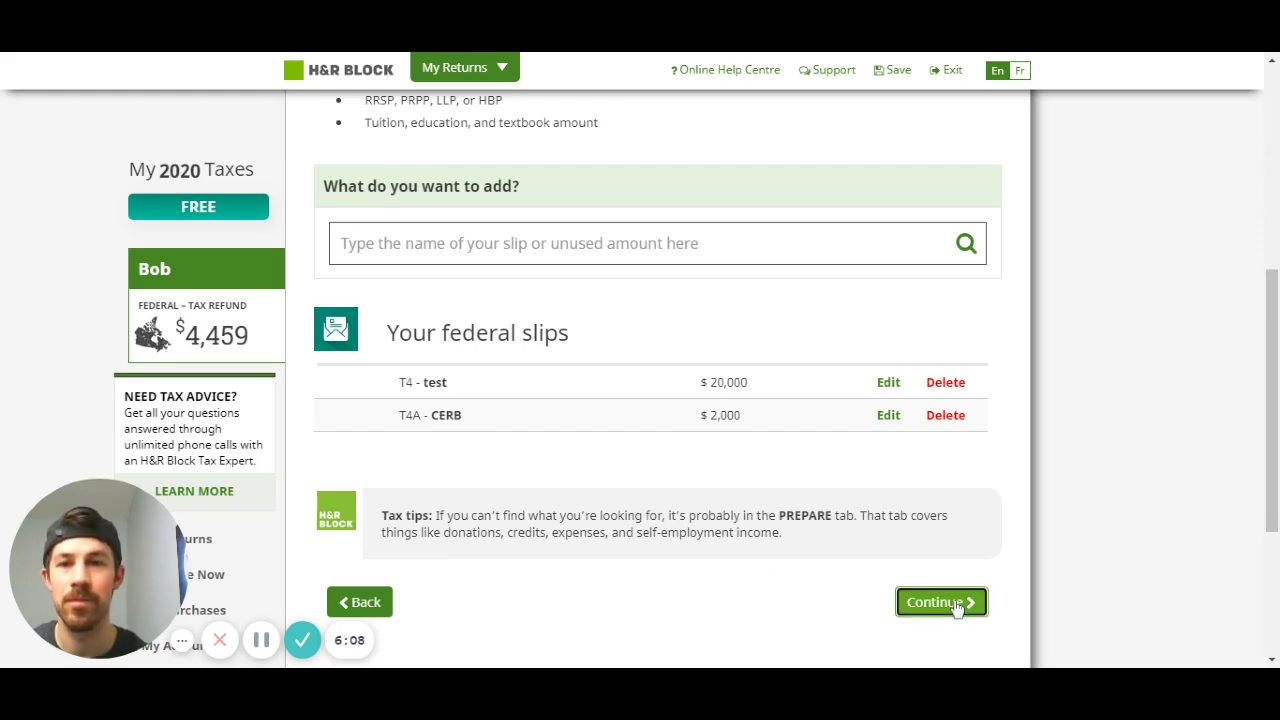
scroll(925, 491, down, 4)
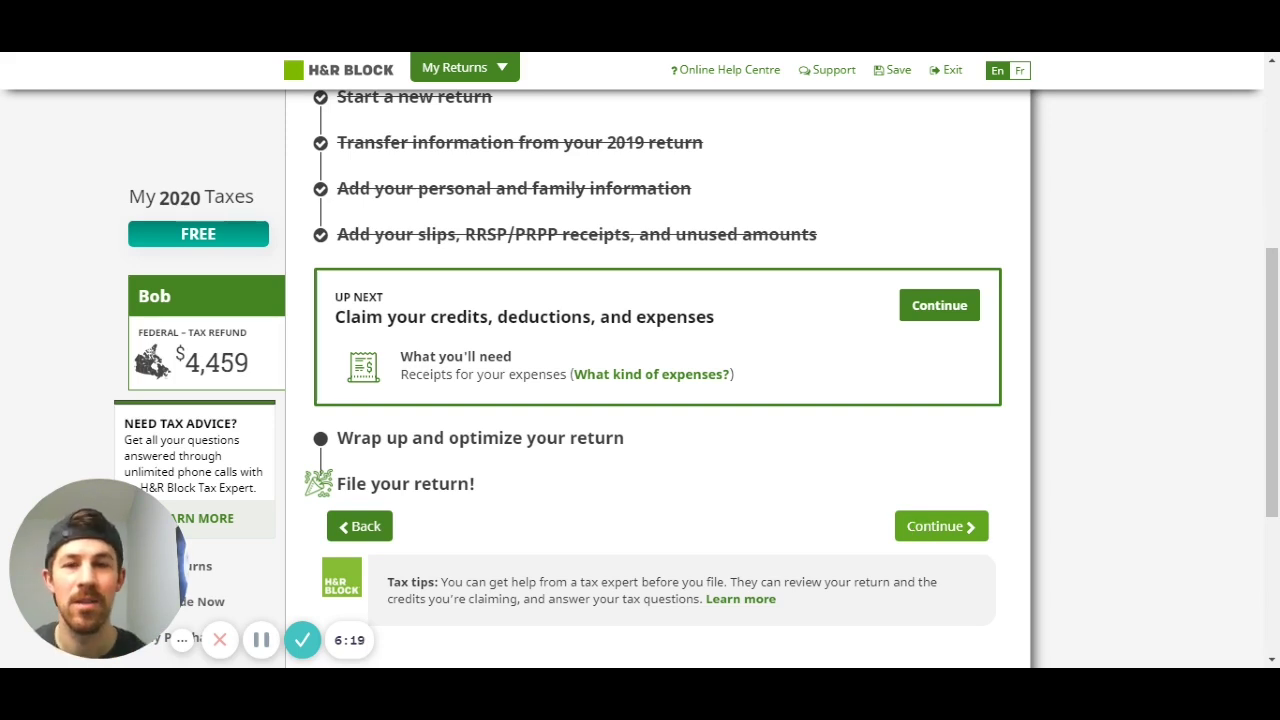
click(948, 307)
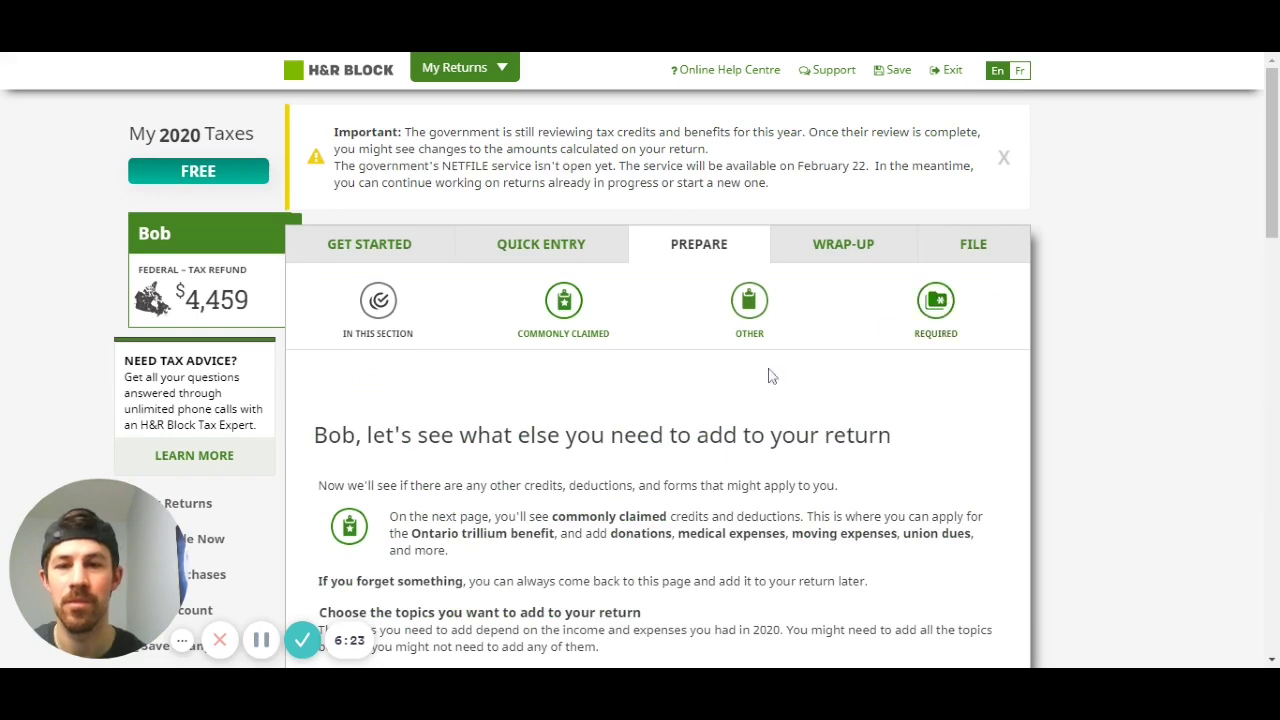
Add Pension and retirement plans as a topic on the Prepare page.
scroll(766, 374, down, 2)
scroll(770, 374, down, 2)
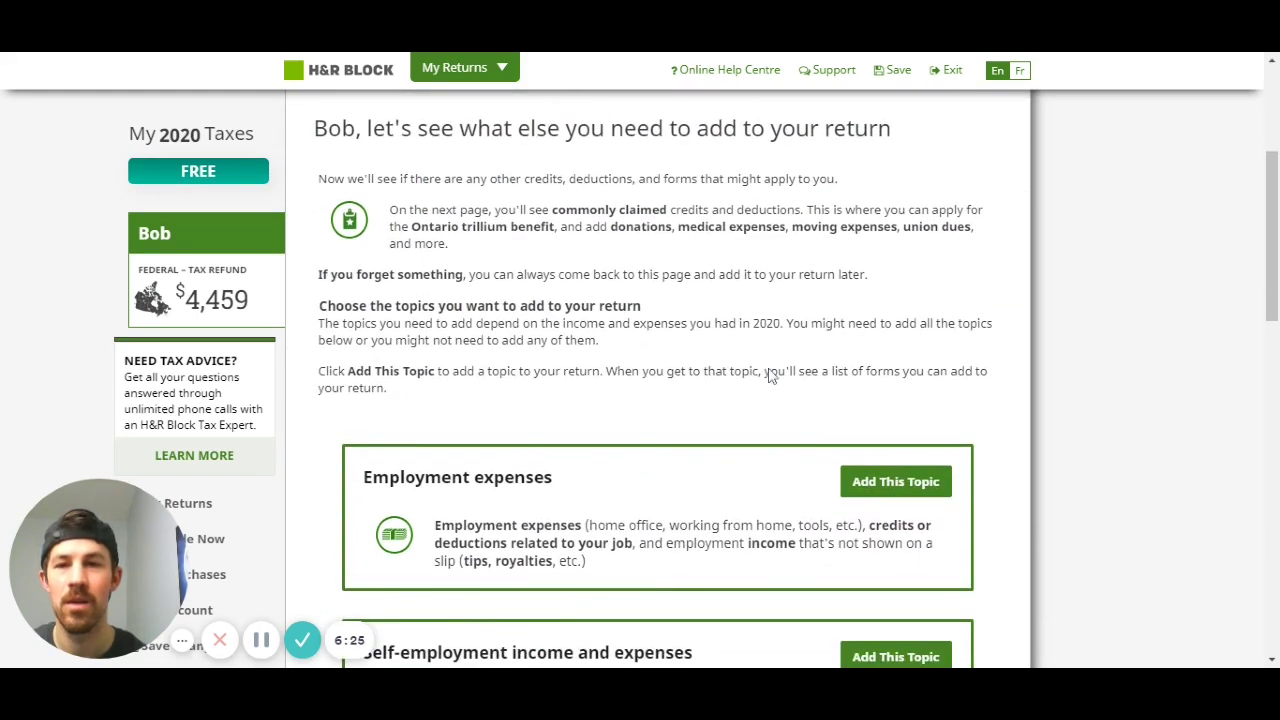
scroll(770, 375, up, 1)
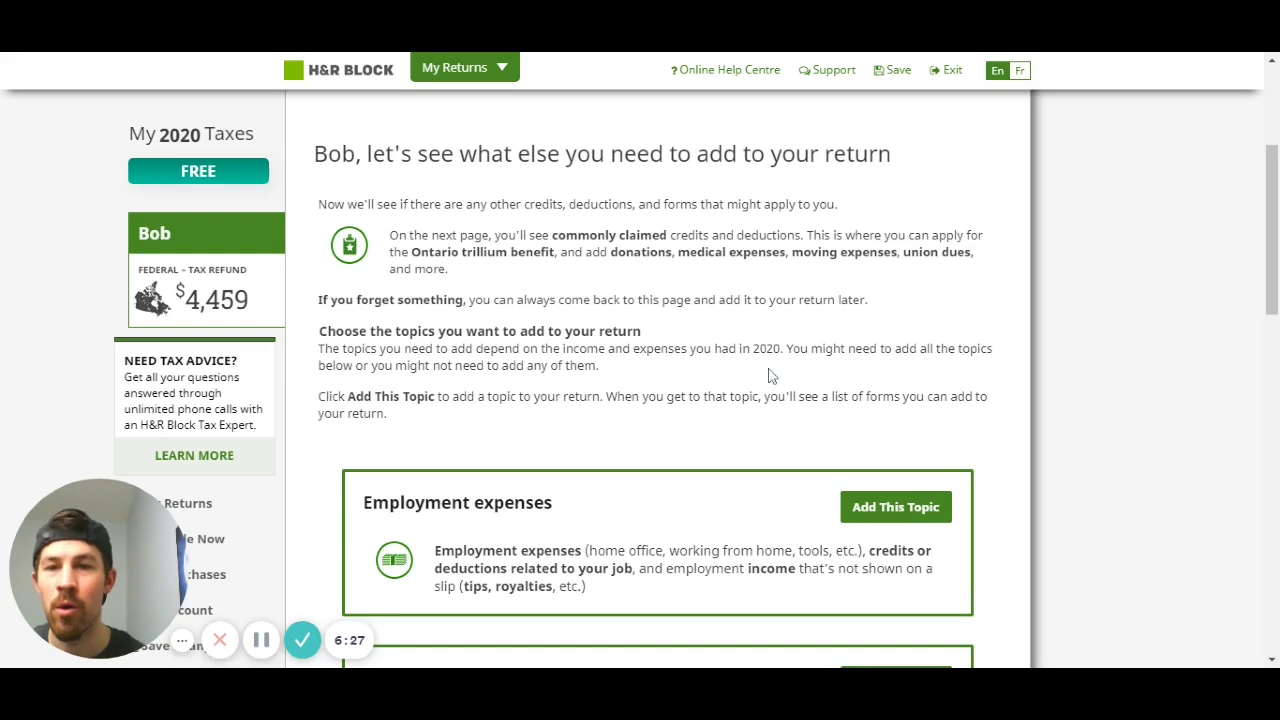
scroll(660, 400, down, 2)
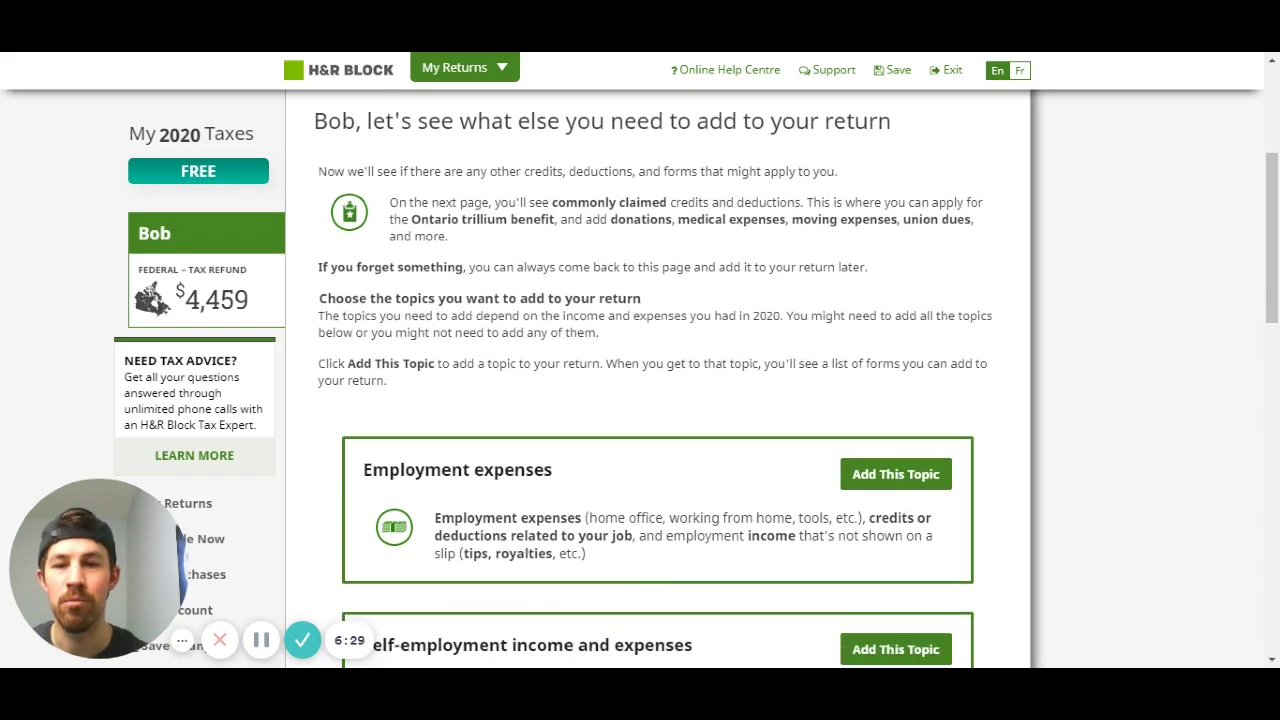
scroll(823, 300, down, 2)
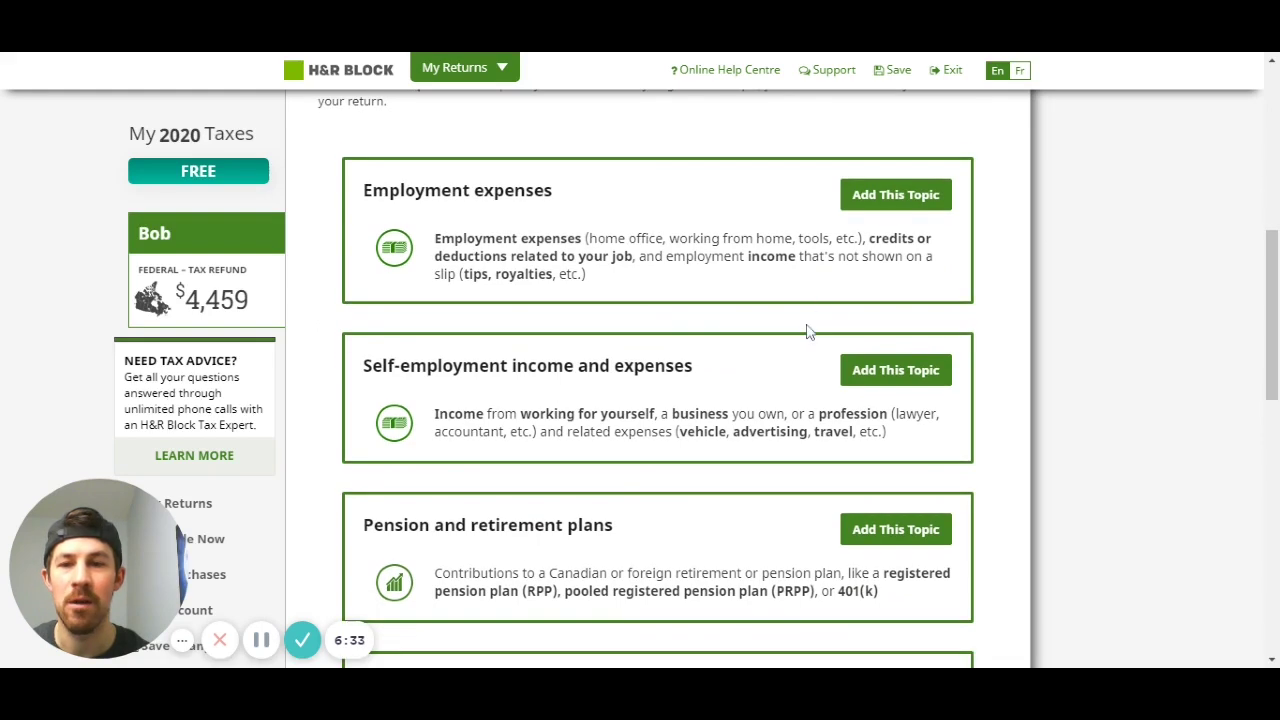
scroll(808, 332, down, 2)
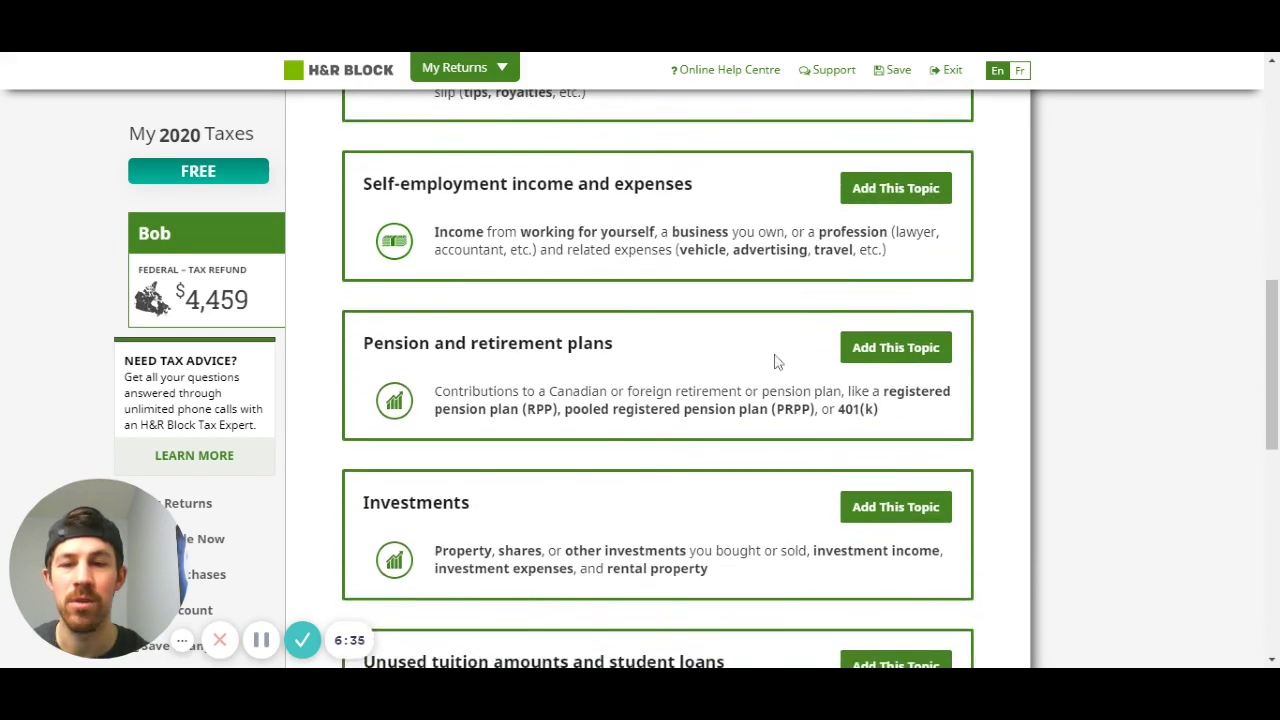
scroll(778, 362, down, 2)
scroll(778, 362, down, 1)
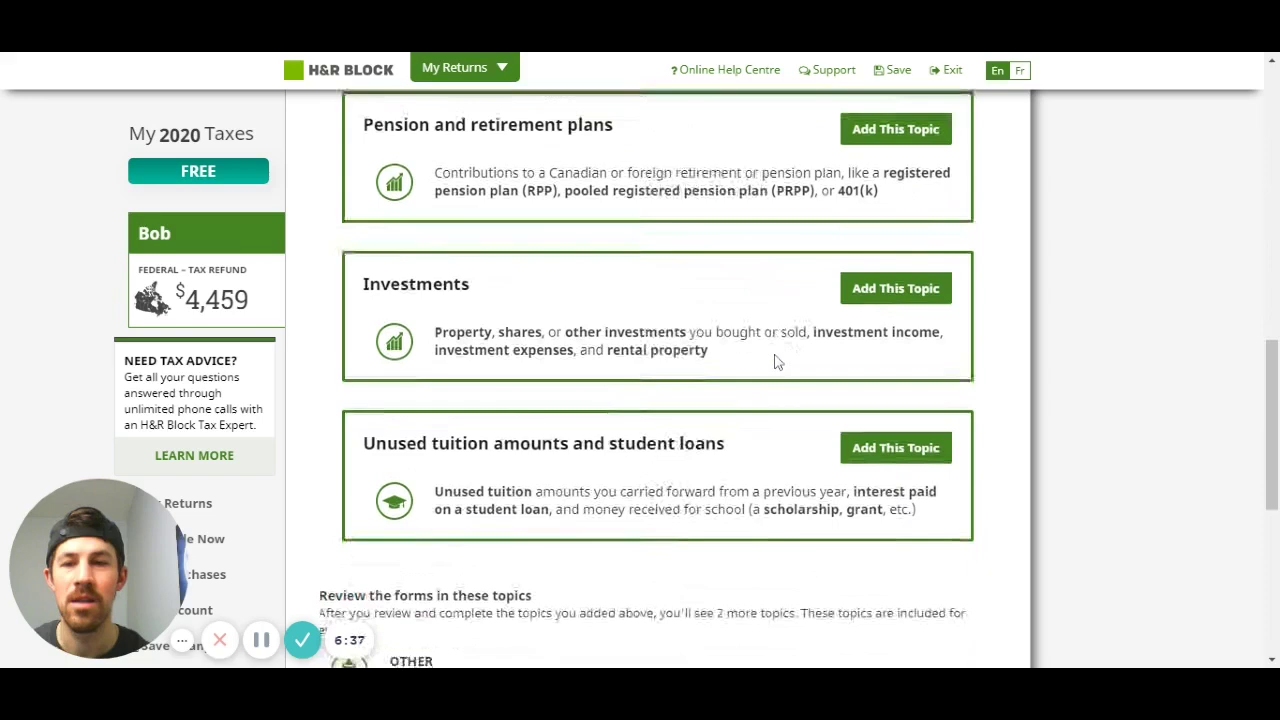
scroll(740, 350, down, 1)
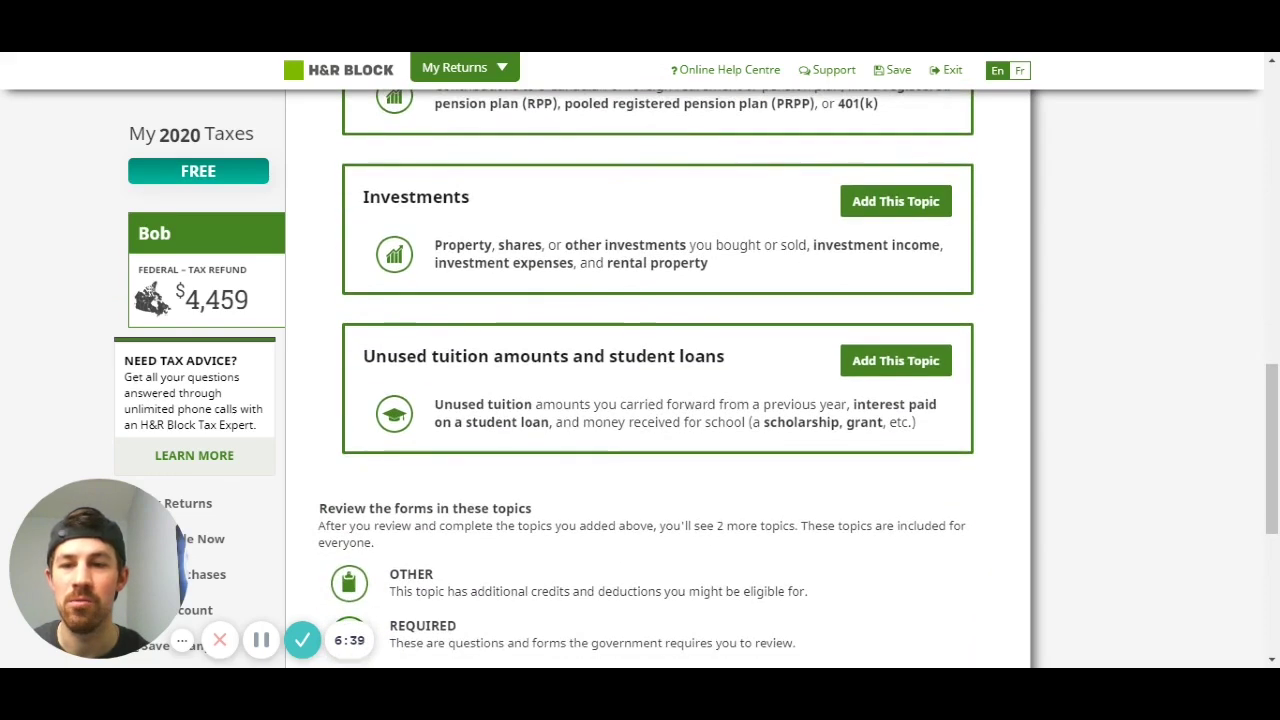
scroll(798, 370, down, 1)
scroll(798, 370, up, 2)
scroll(658, 380, up, 2)
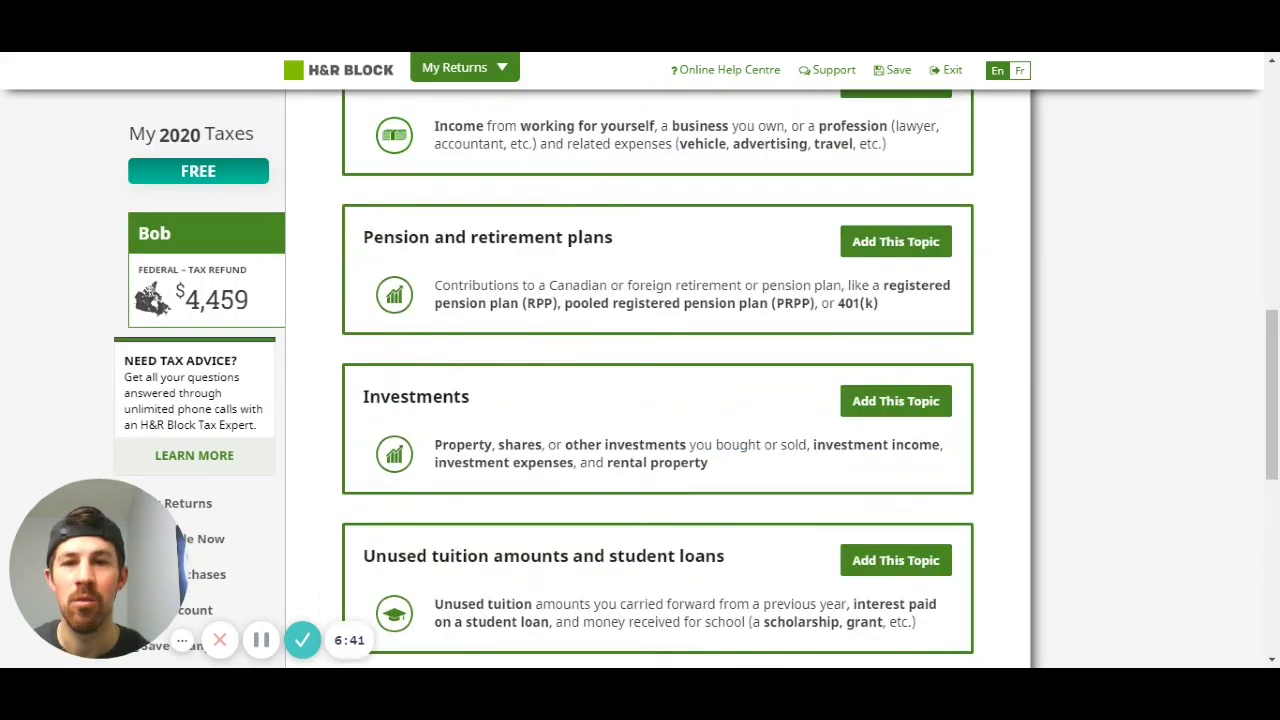
scroll(810, 378, up, 1)
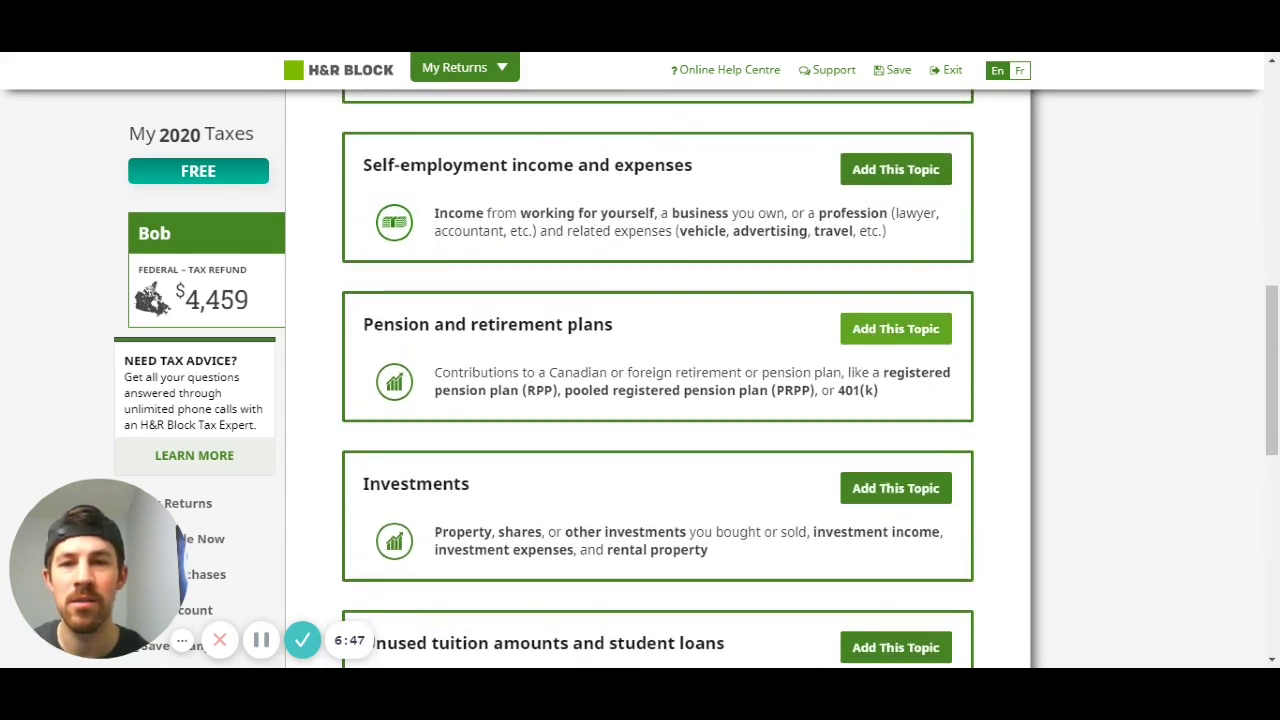
click(878, 335)
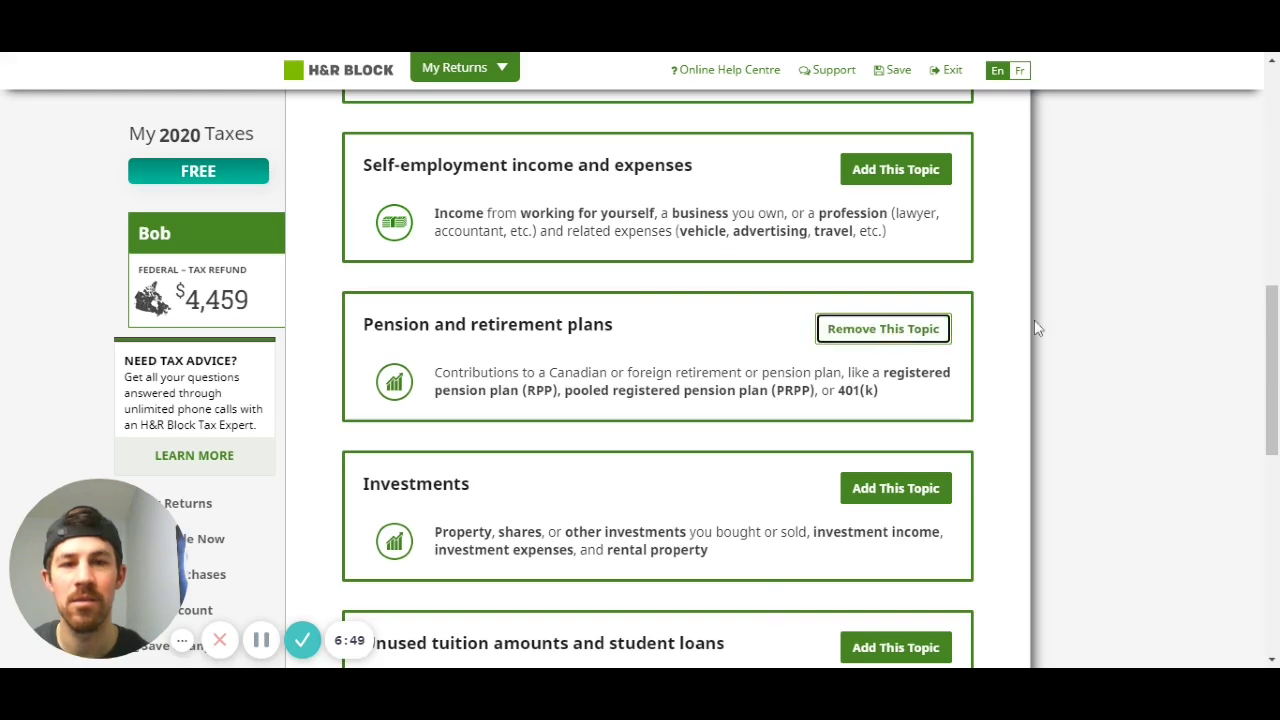
scroll(1036, 328, down, 5)
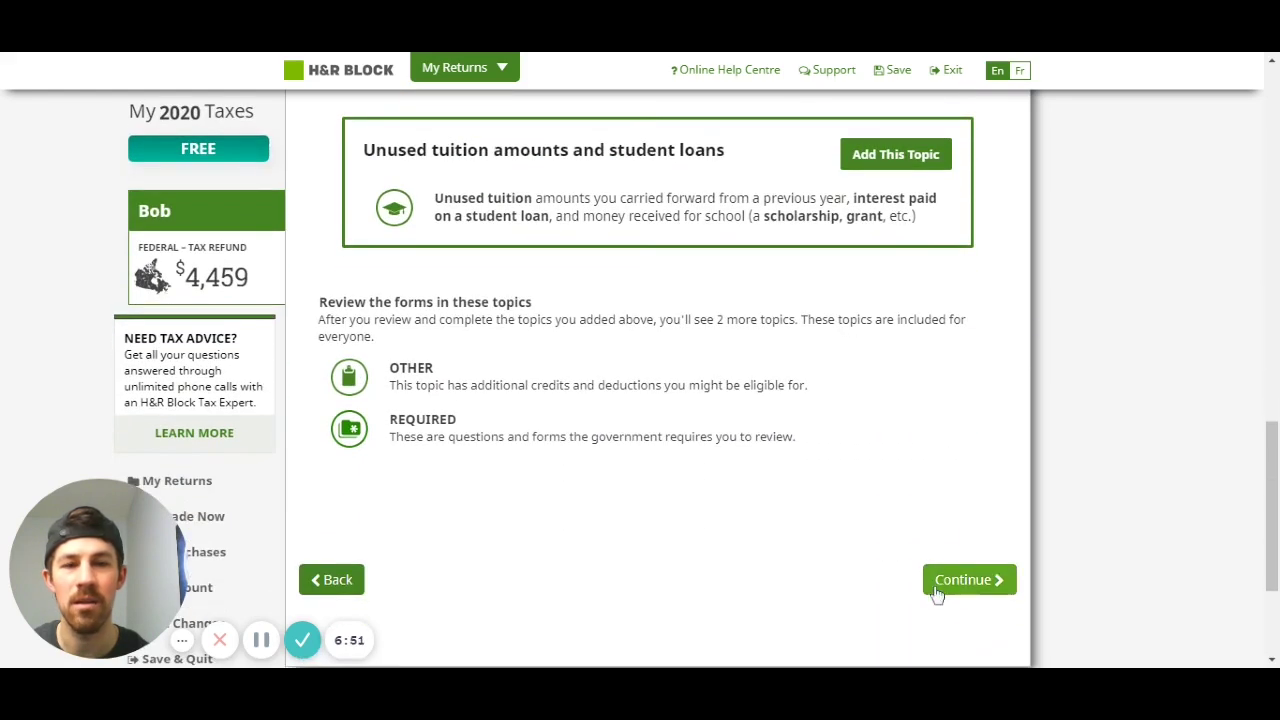
Proceed to the chosen topics' forms, past the commonly claimed credits list.
click(951, 591)
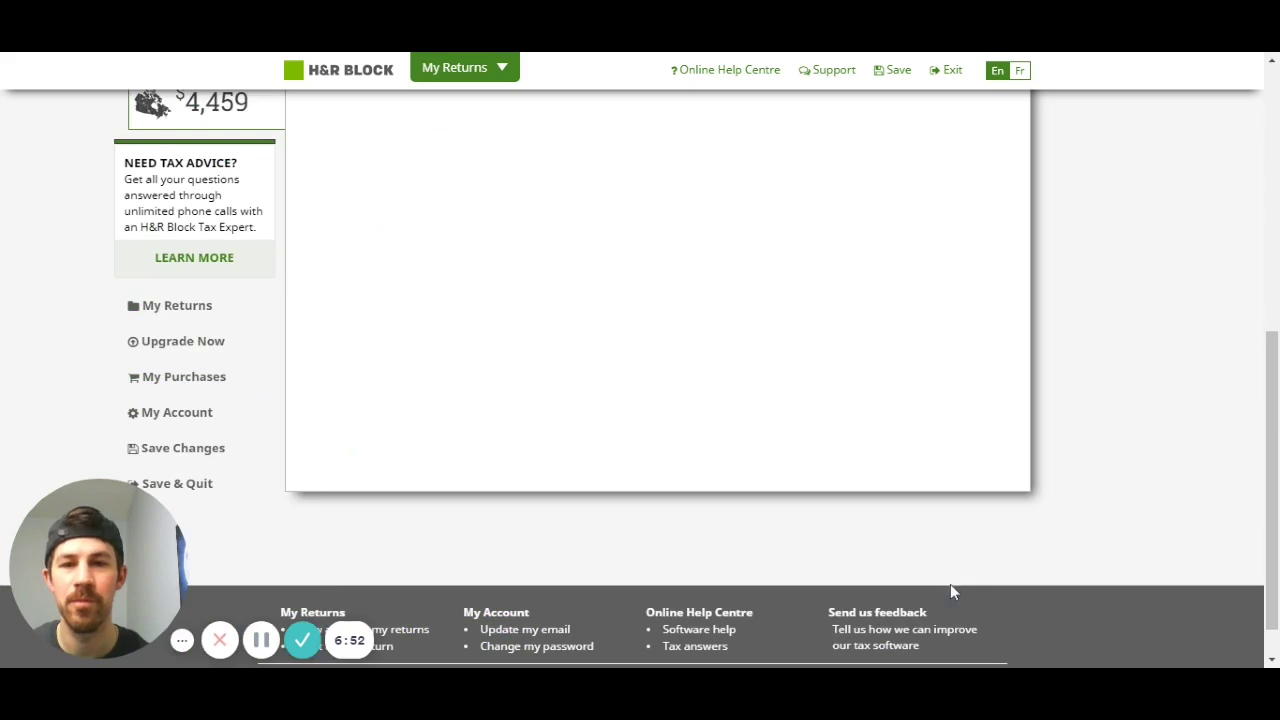
scroll(1085, 327, down, 5)
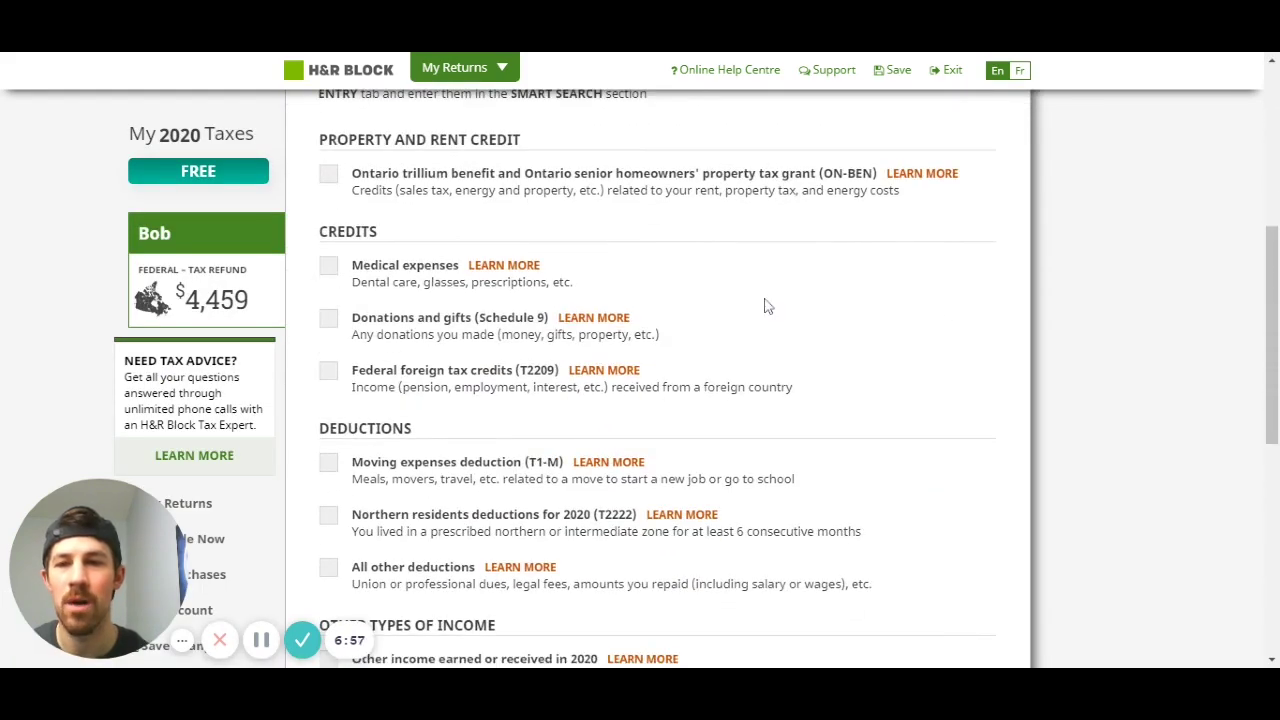
scroll(729, 316, down, 3)
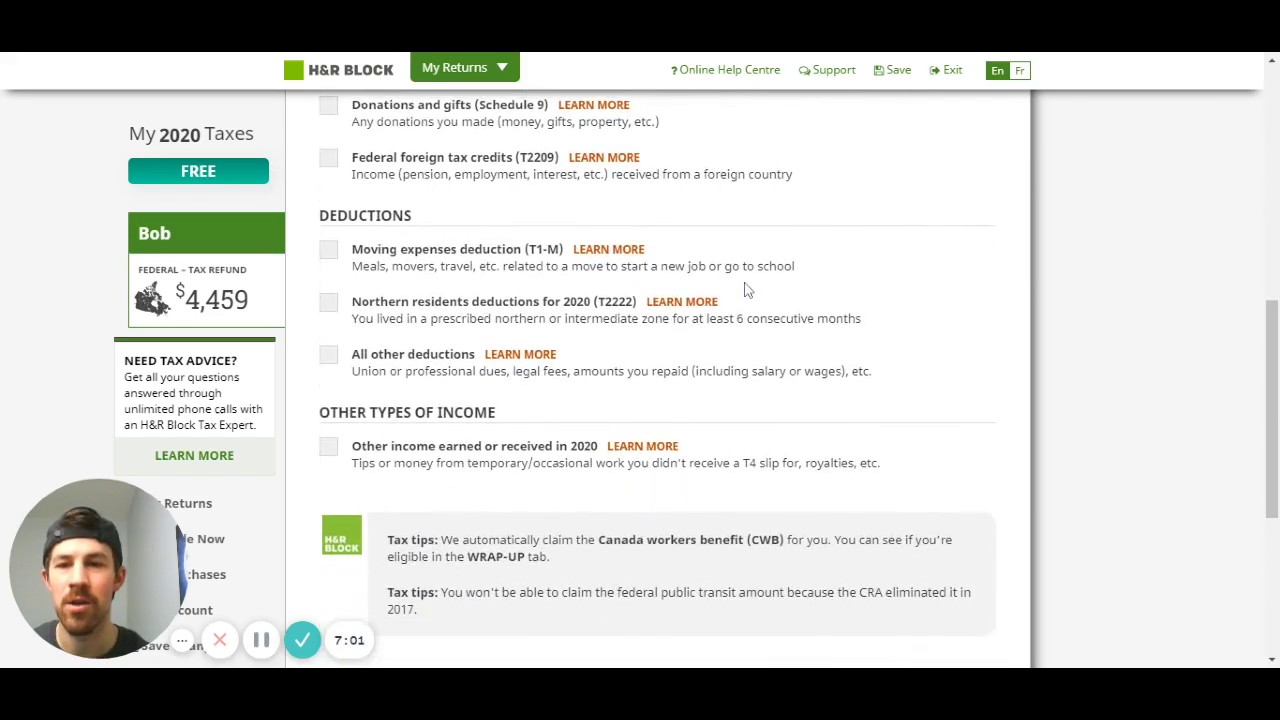
scroll(745, 290, down, 3)
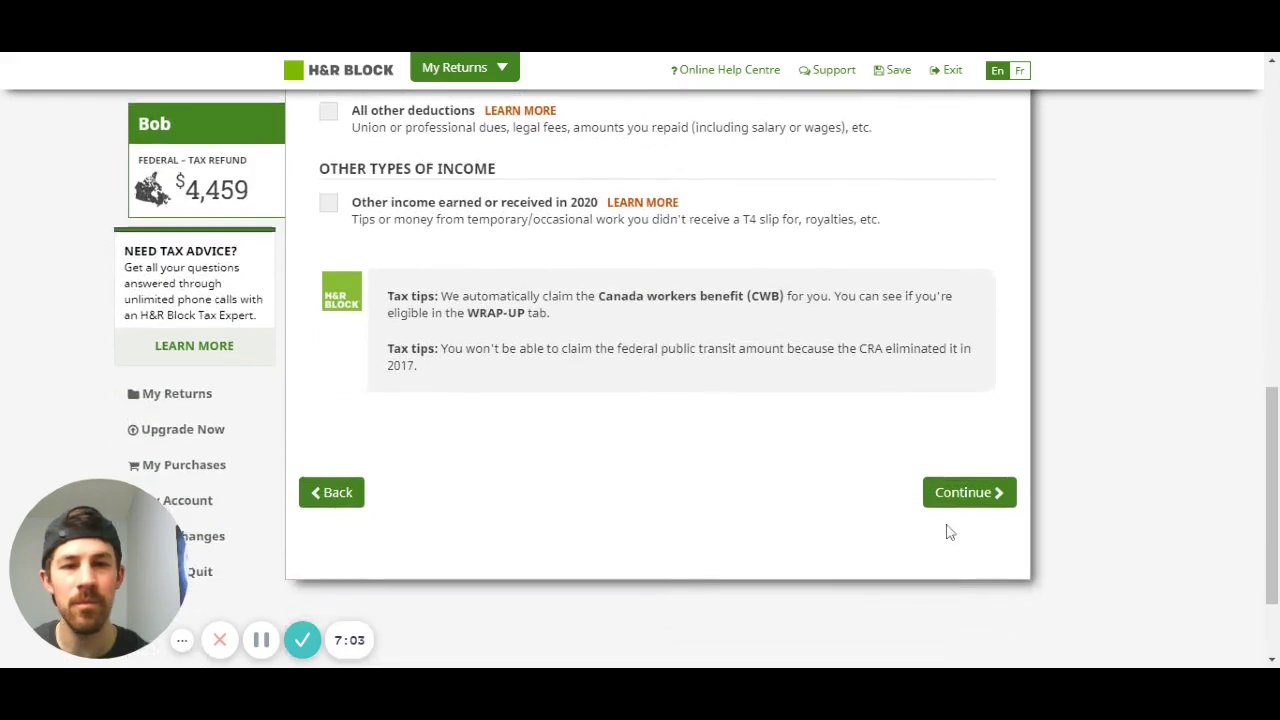
click(975, 503)
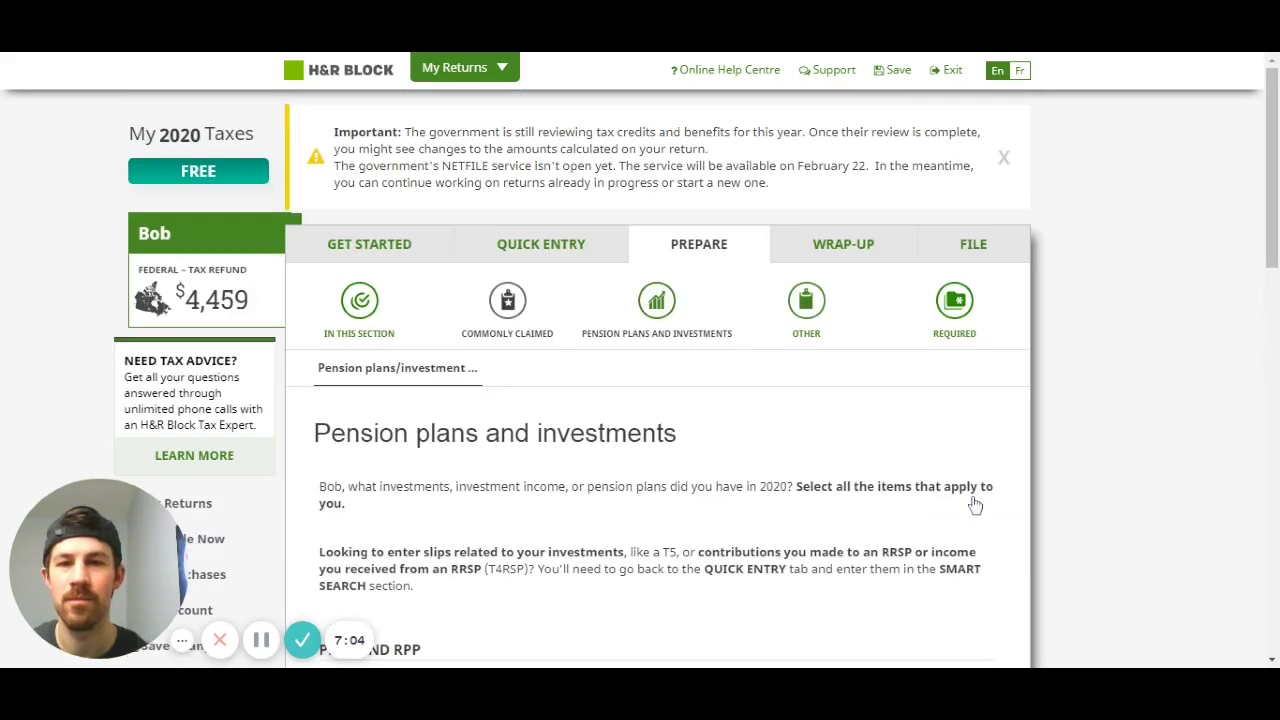
Tick 'Employer or employee contributions to a PRPP' and continue to the Schedule 7 page.
scroll(1032, 422, down, 2)
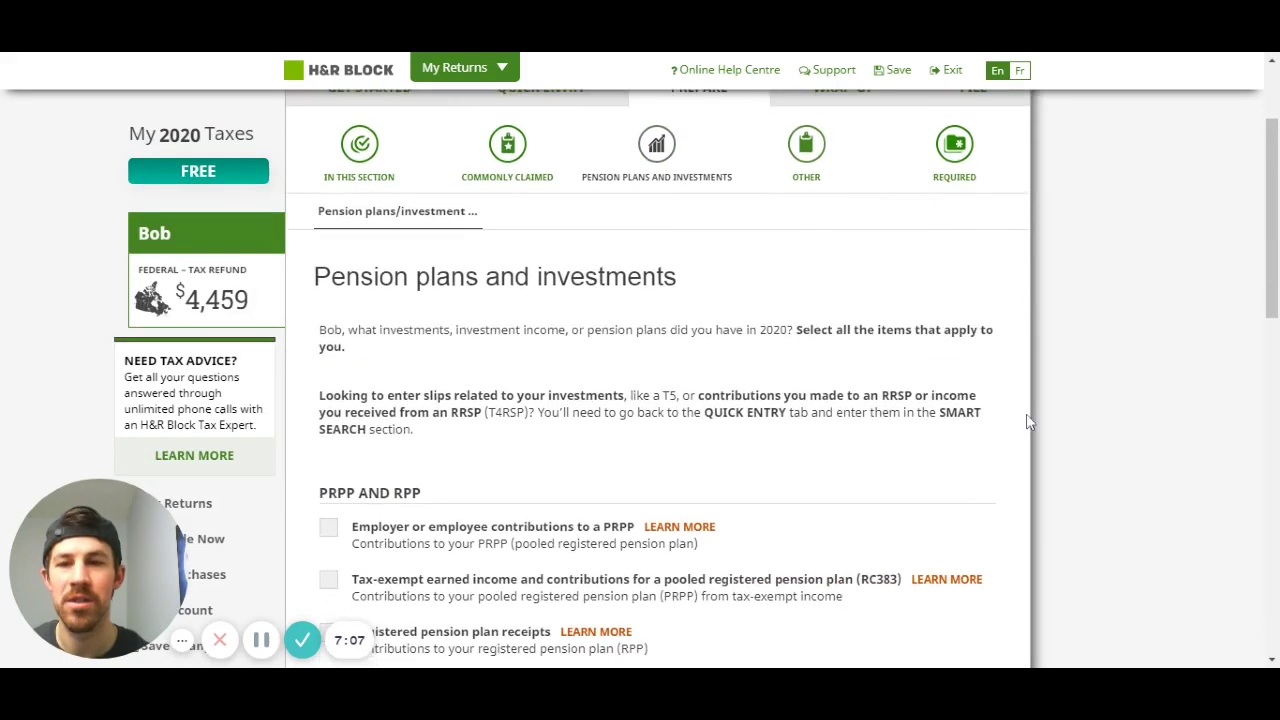
scroll(766, 340, down, 2)
scroll(658, 378, down, 3)
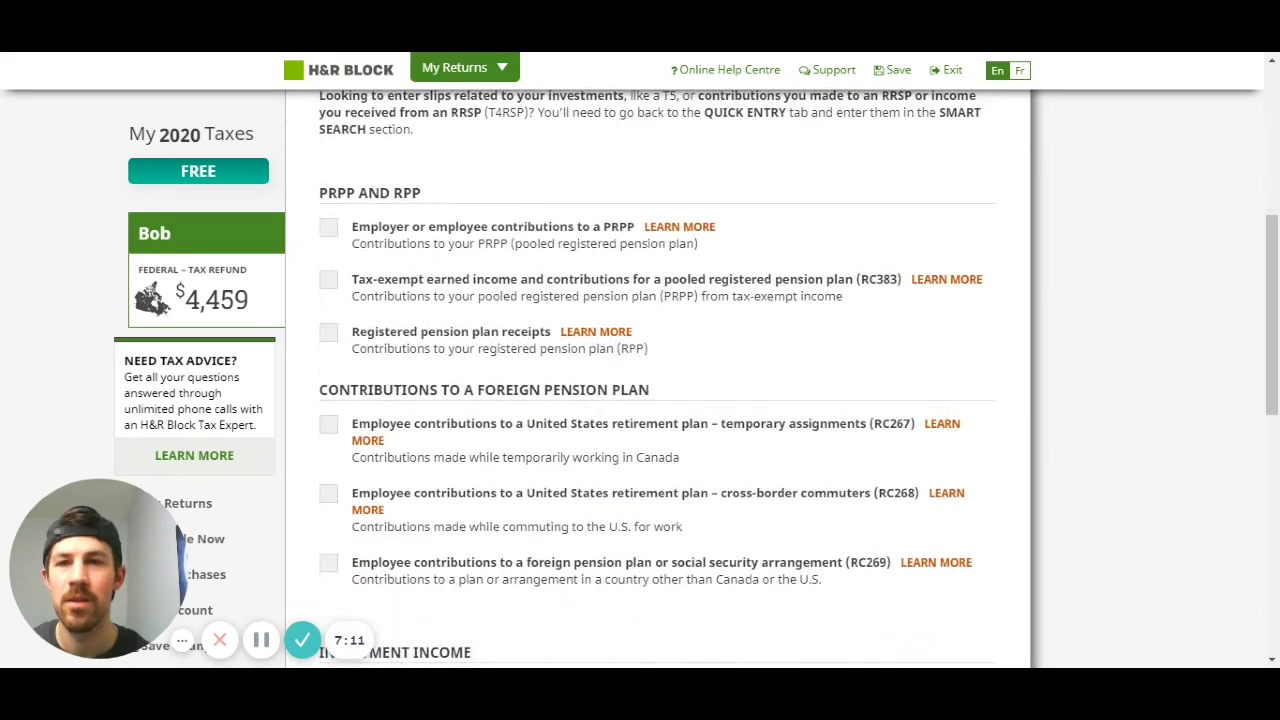
scroll(658, 380, down, 2)
scroll(658, 380, down, 3)
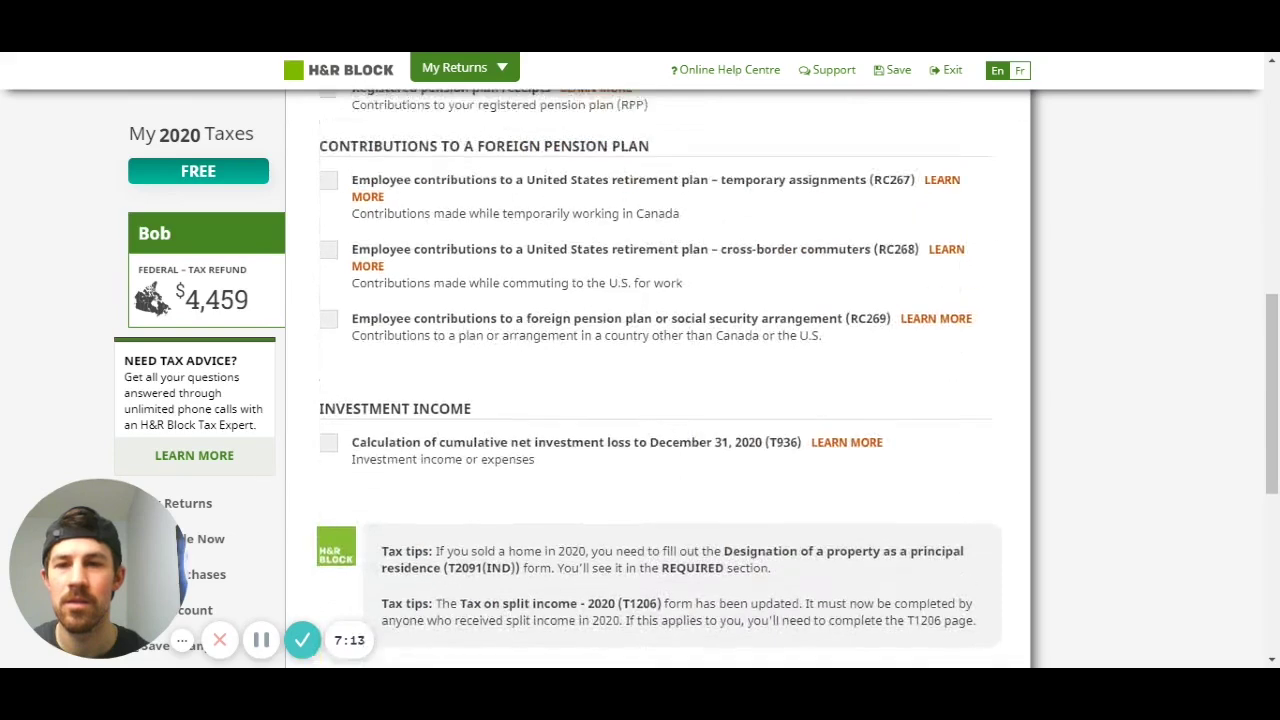
scroll(658, 380, up, 5)
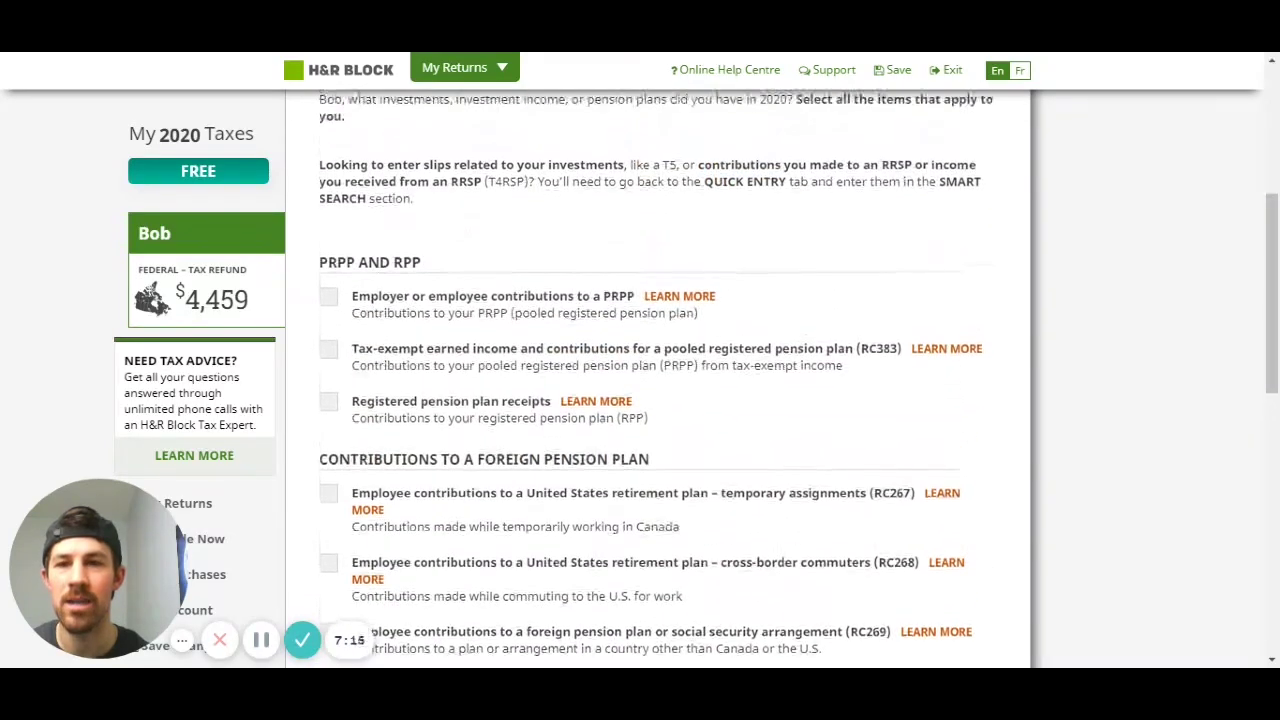
click(330, 300)
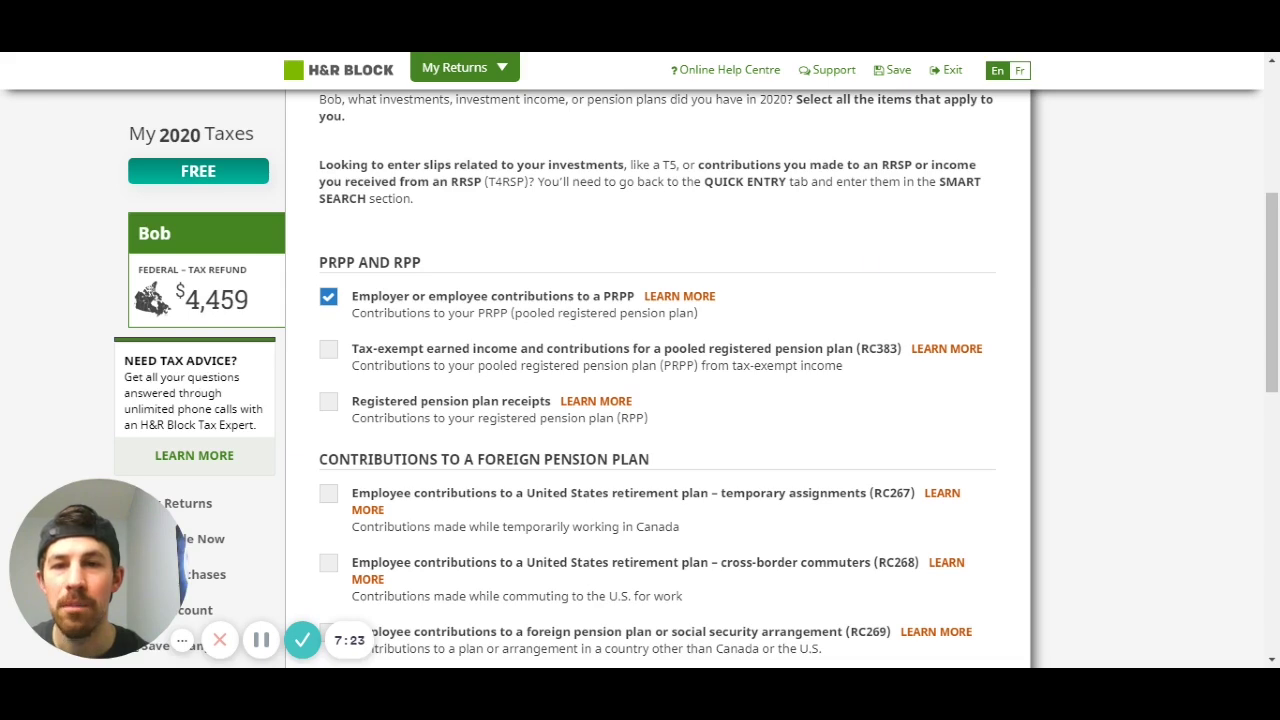
scroll(866, 258, down, 5)
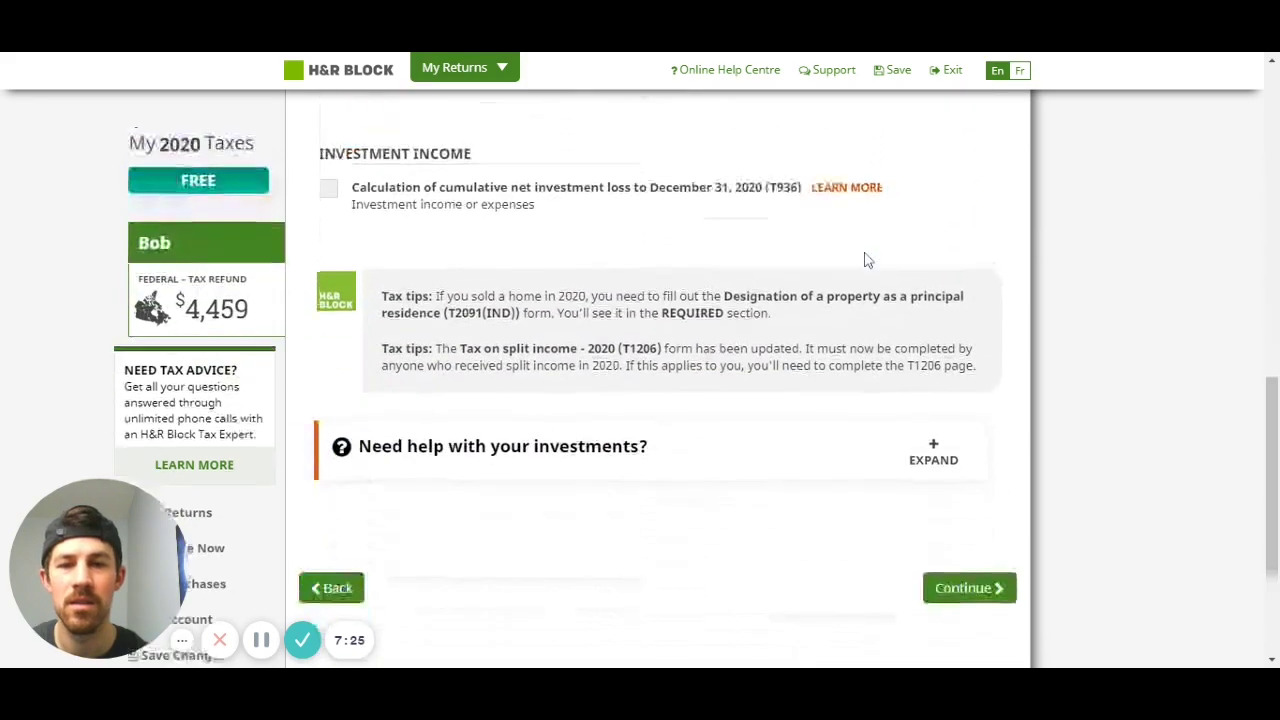
scroll(866, 258, down, 3)
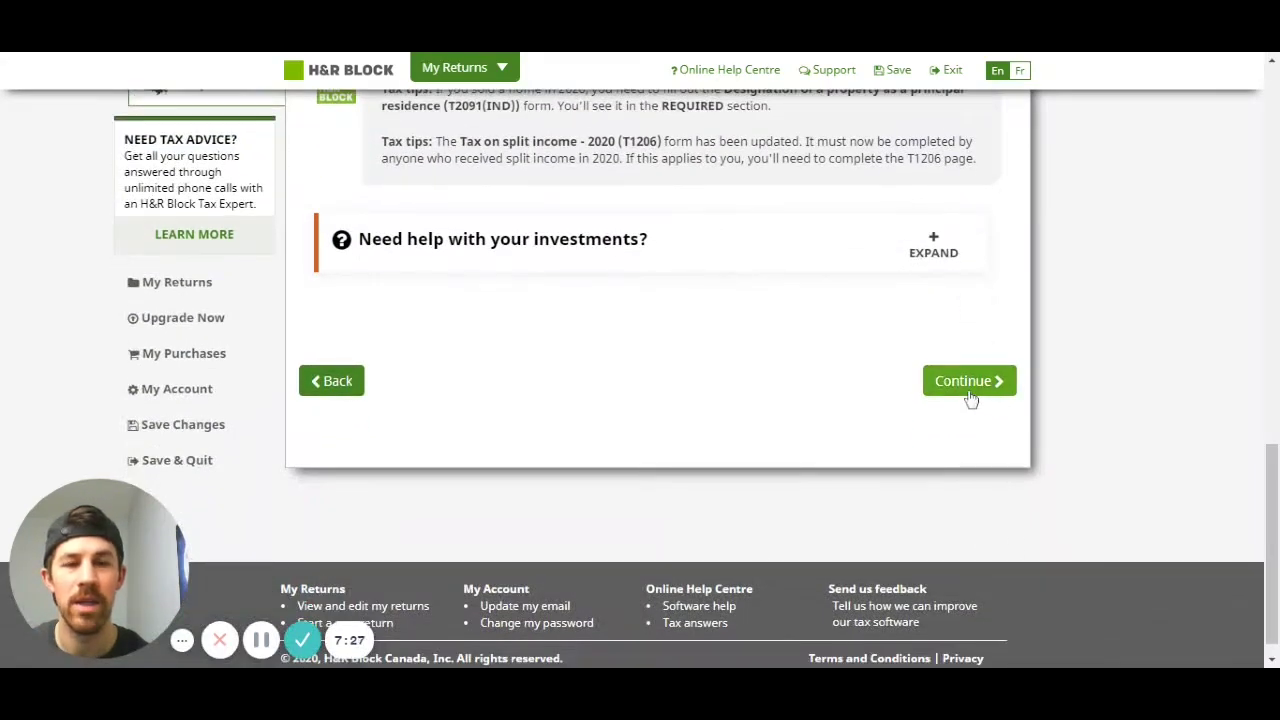
click(968, 381)
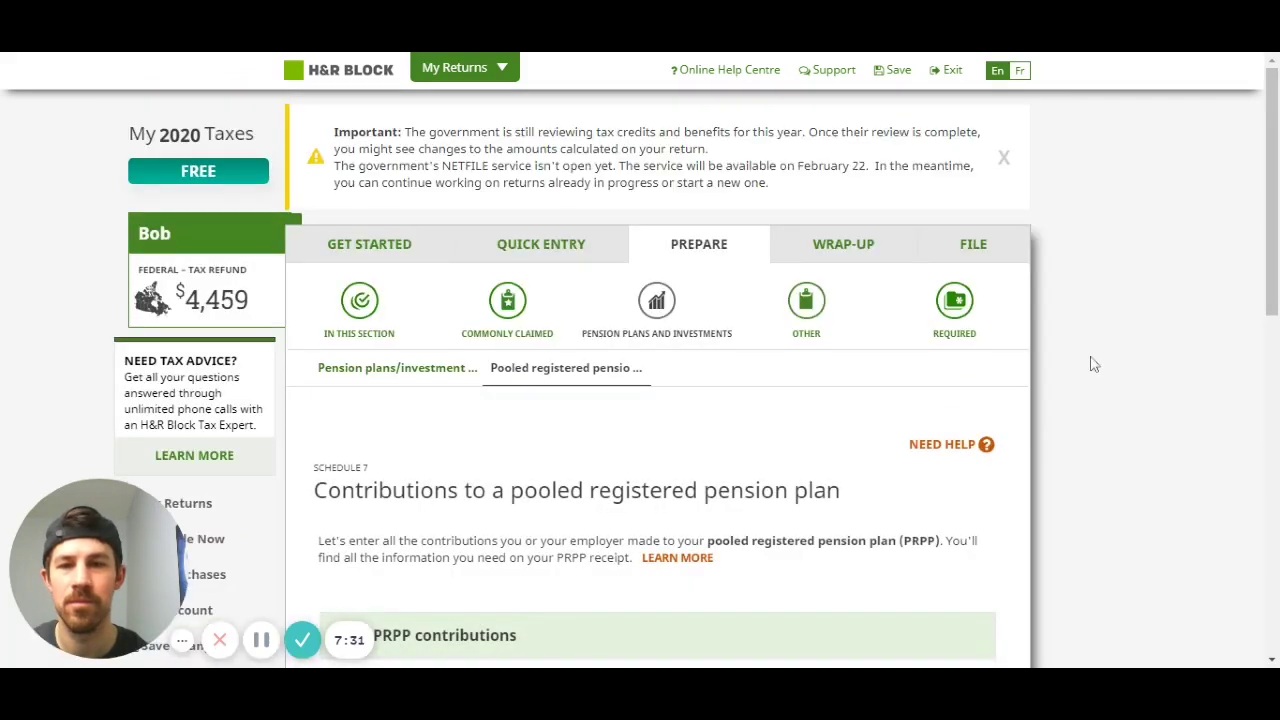
Enter 500.00 as the January 1–March 1, 2021 PRPP contribution.
scroll(1068, 338, down, 3)
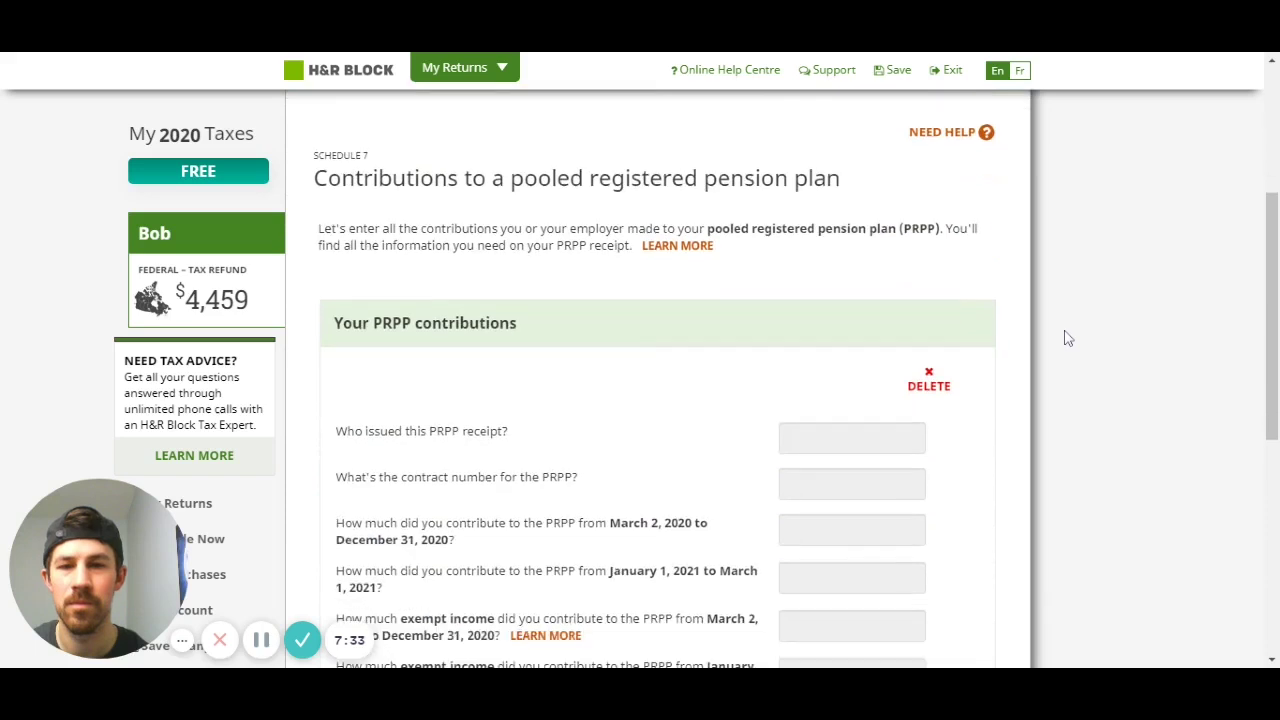
scroll(1068, 338, down, 1)
scroll(1068, 338, down, 1)
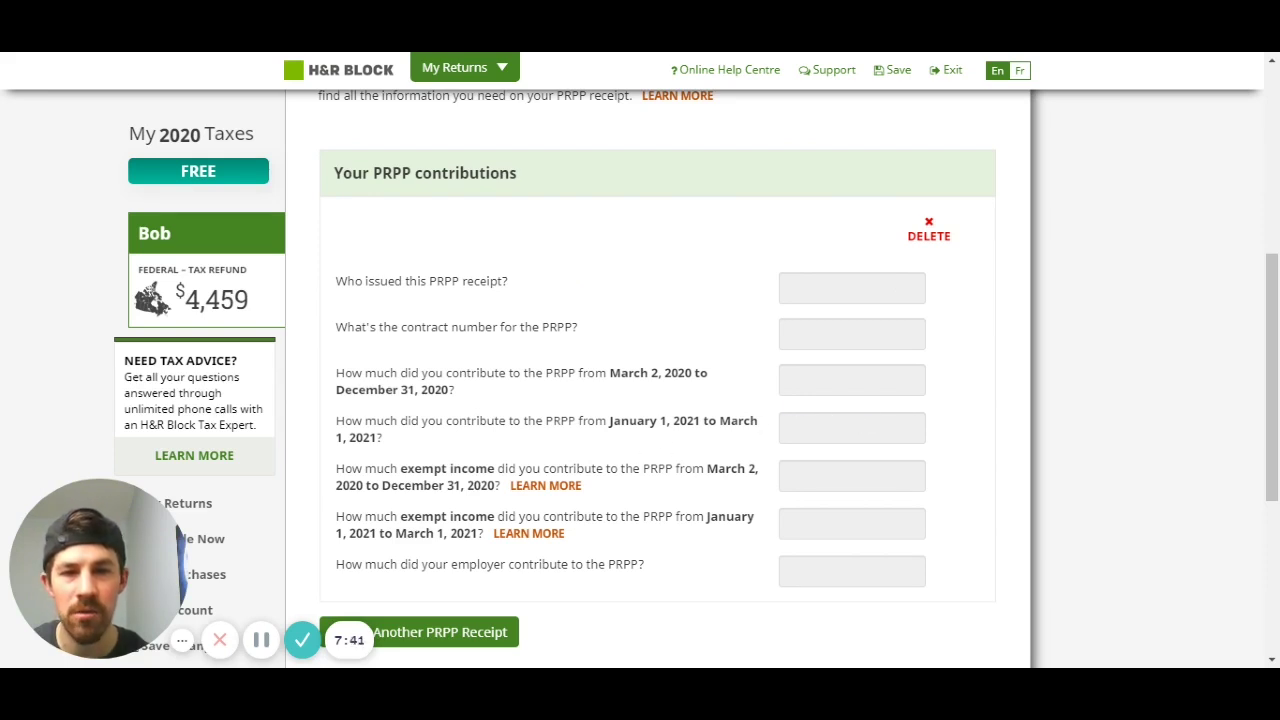
click(855, 427)
text(500)
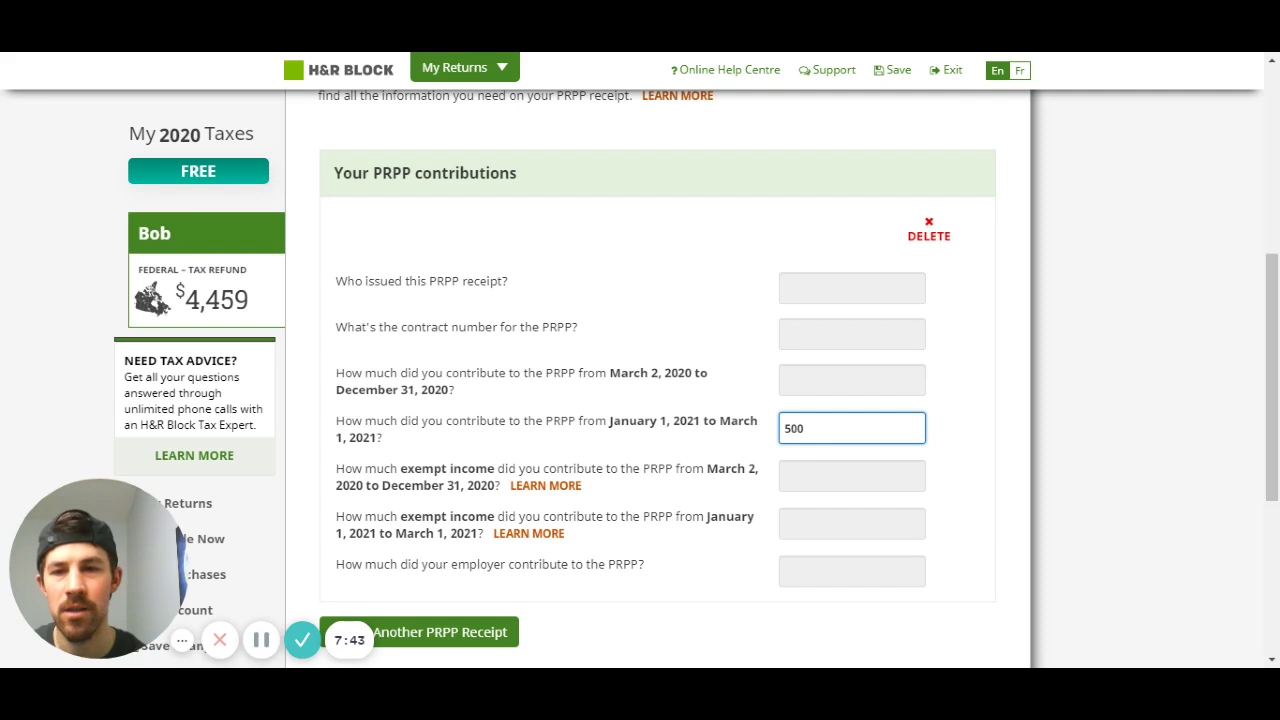
scroll(1006, 420, down, 1)
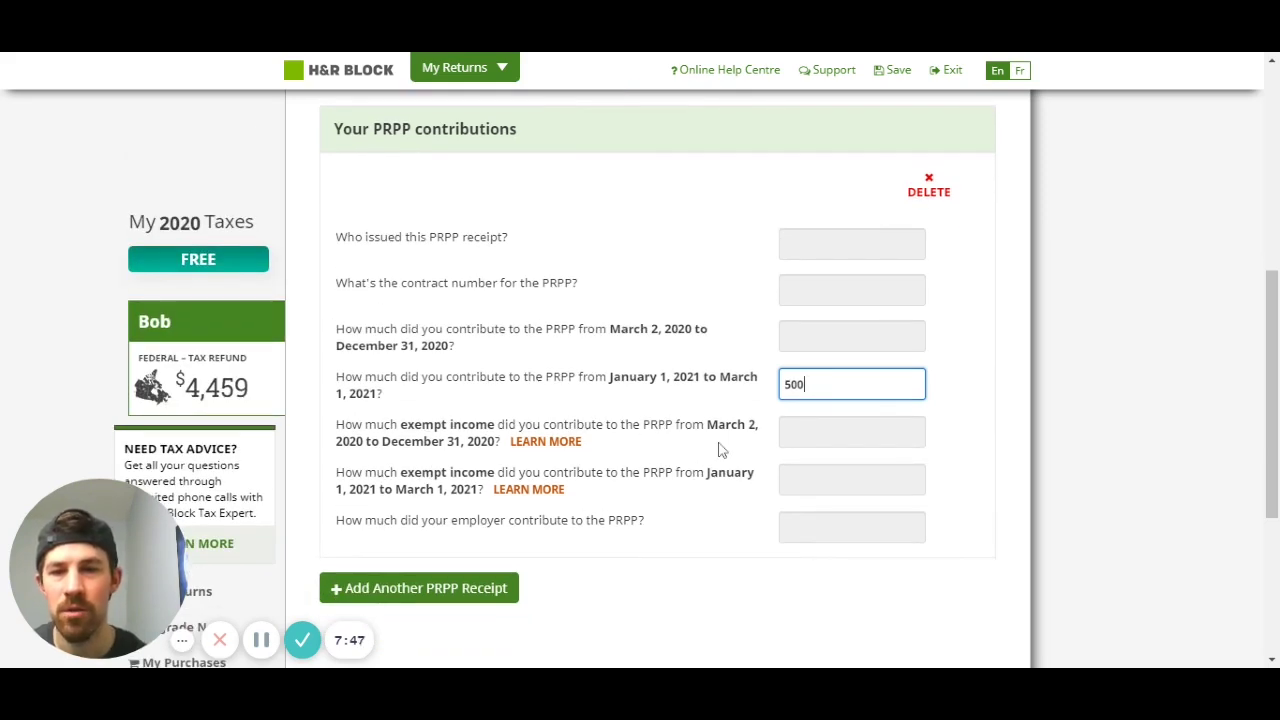
click(1005, 465)
Enter 100.00 as the employer PRPP contribution and save the contributions.
scroll(1003, 463, down, 1)
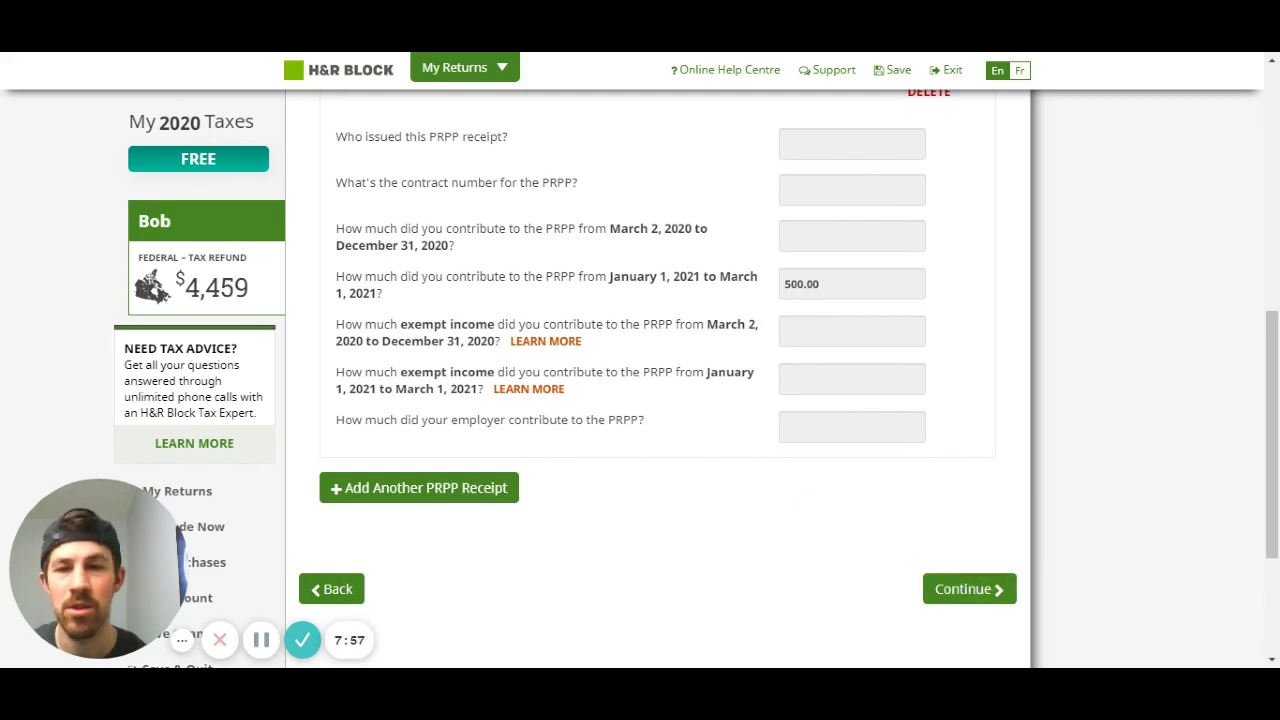
click(851, 427)
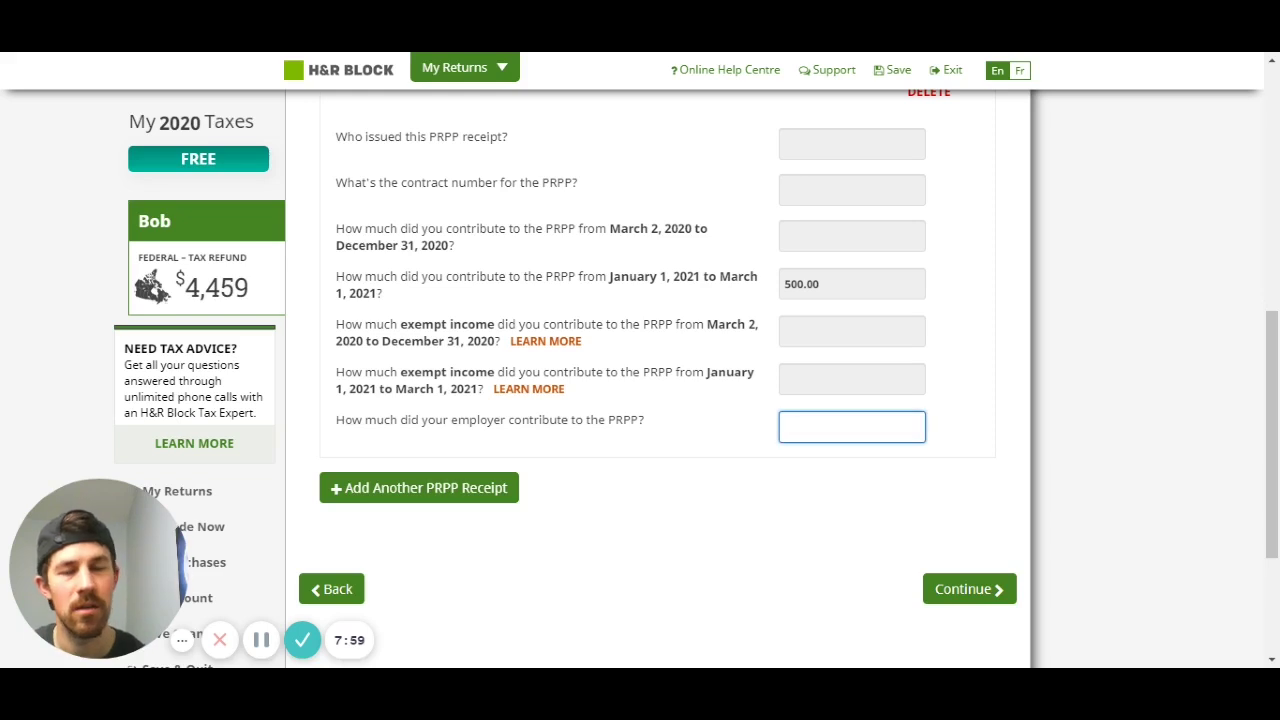
text(100)
click(842, 497)
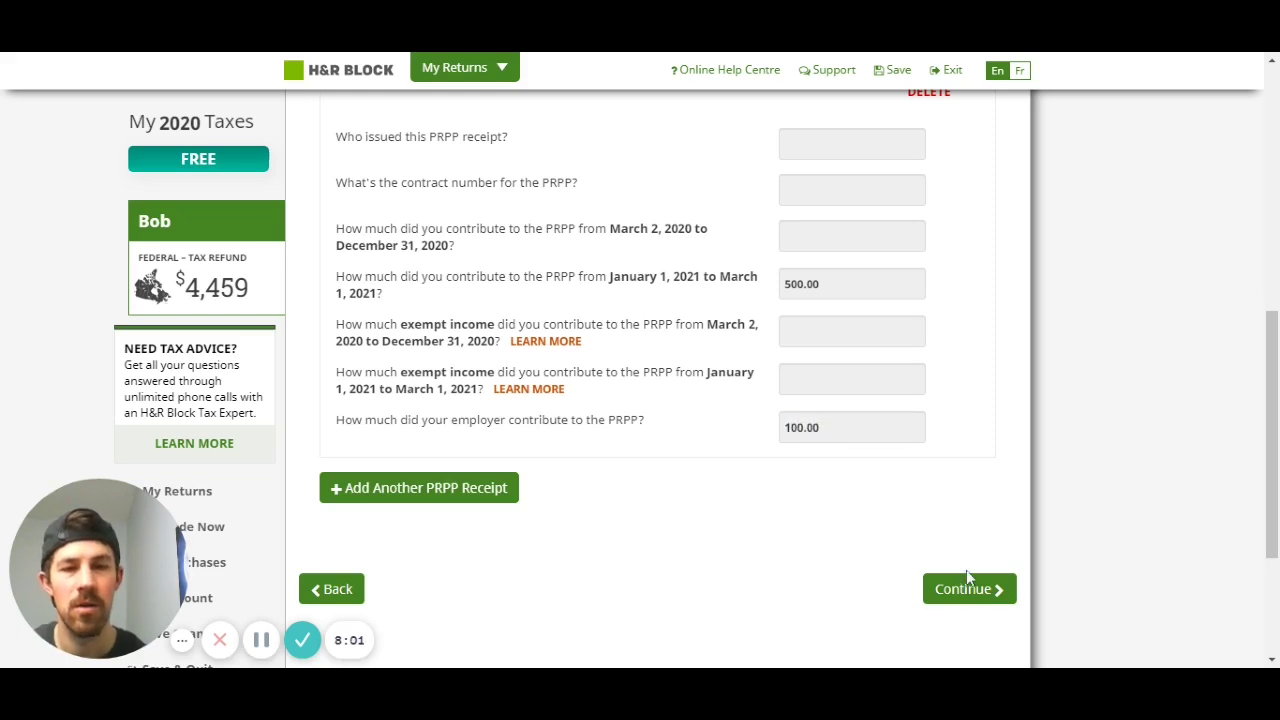
click(970, 587)
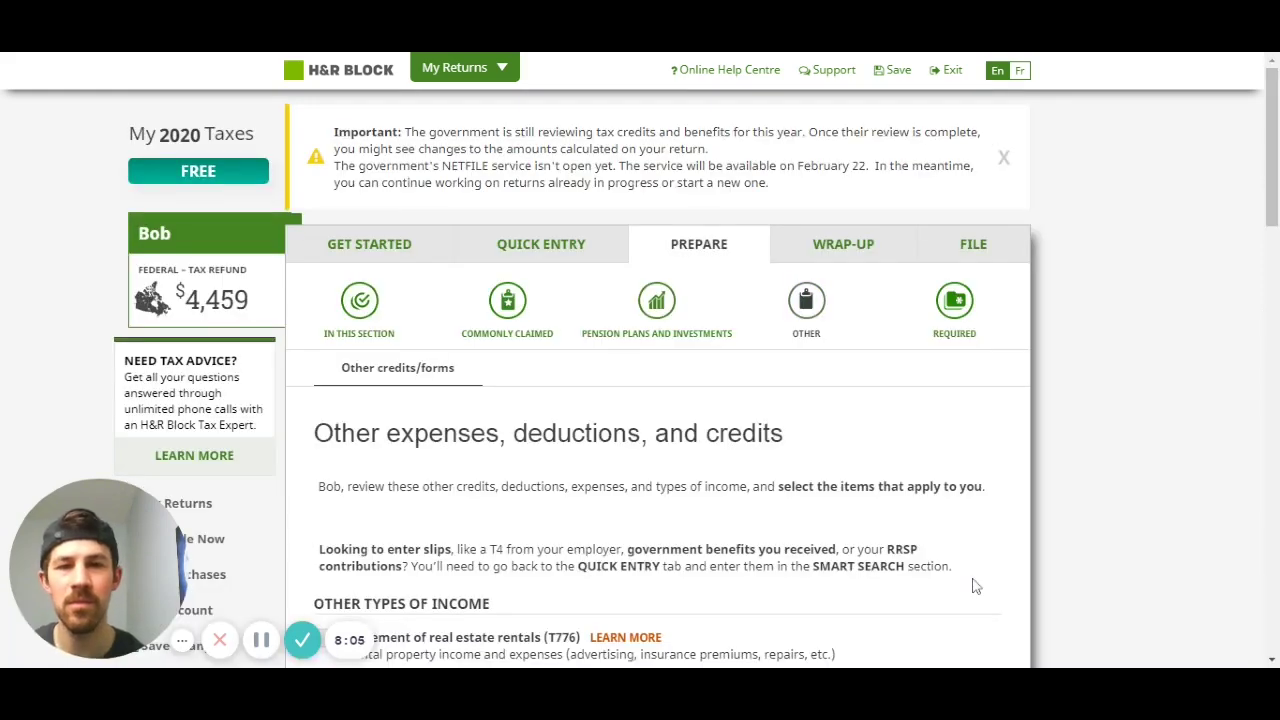
Scroll the Other expenses, deductions, and credits list down to Ontario provincial credits, ticking nothing.
scroll(922, 467, down, 2)
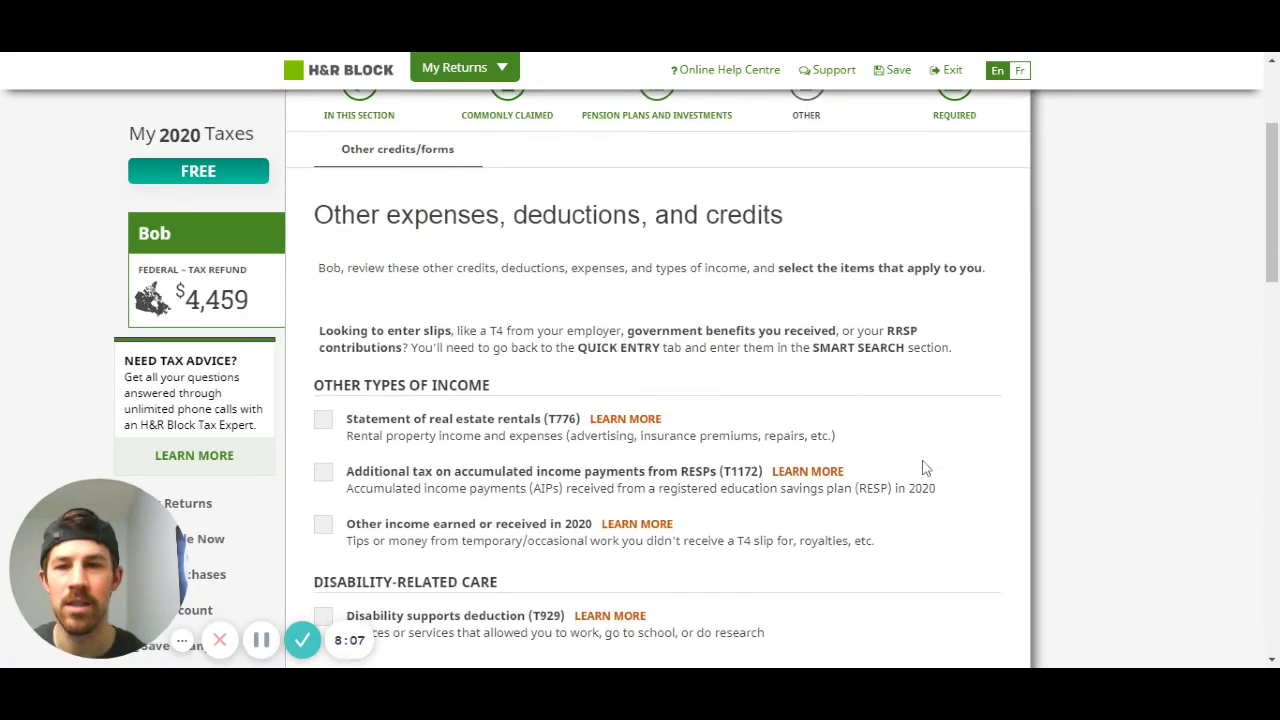
scroll(925, 468, down, 2)
scroll(925, 468, down, 1)
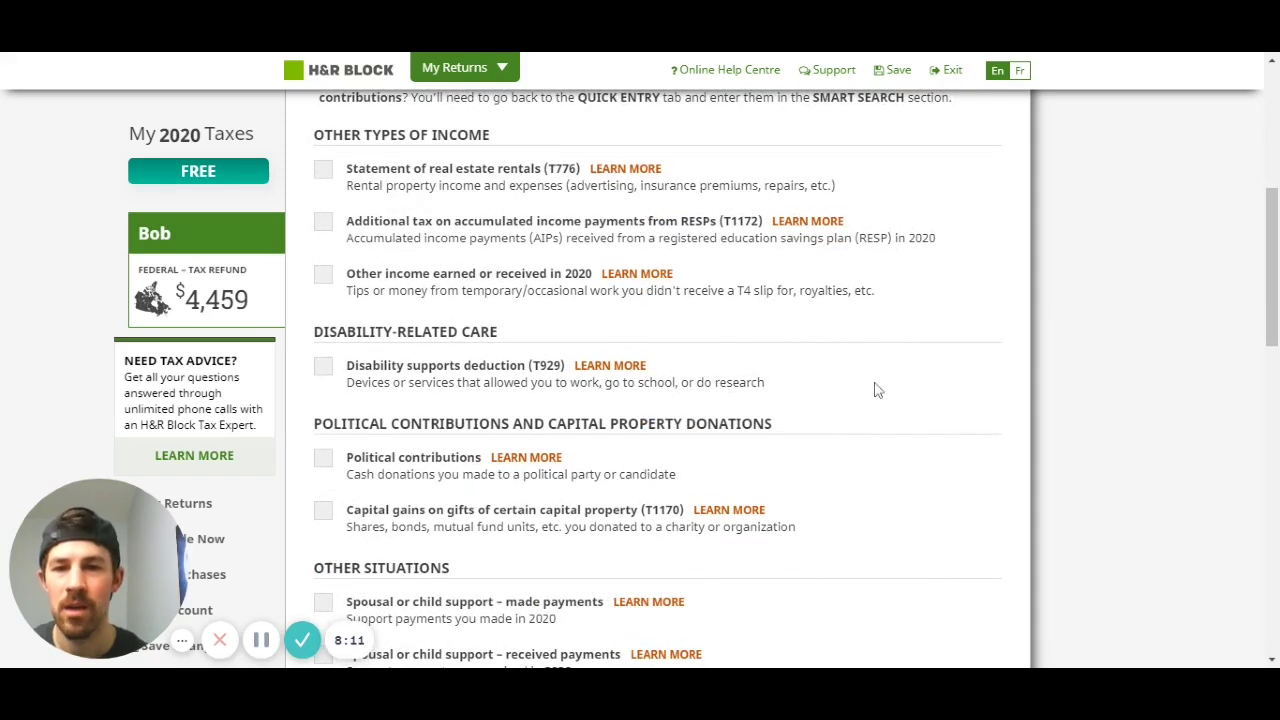
scroll(876, 390, down, 2)
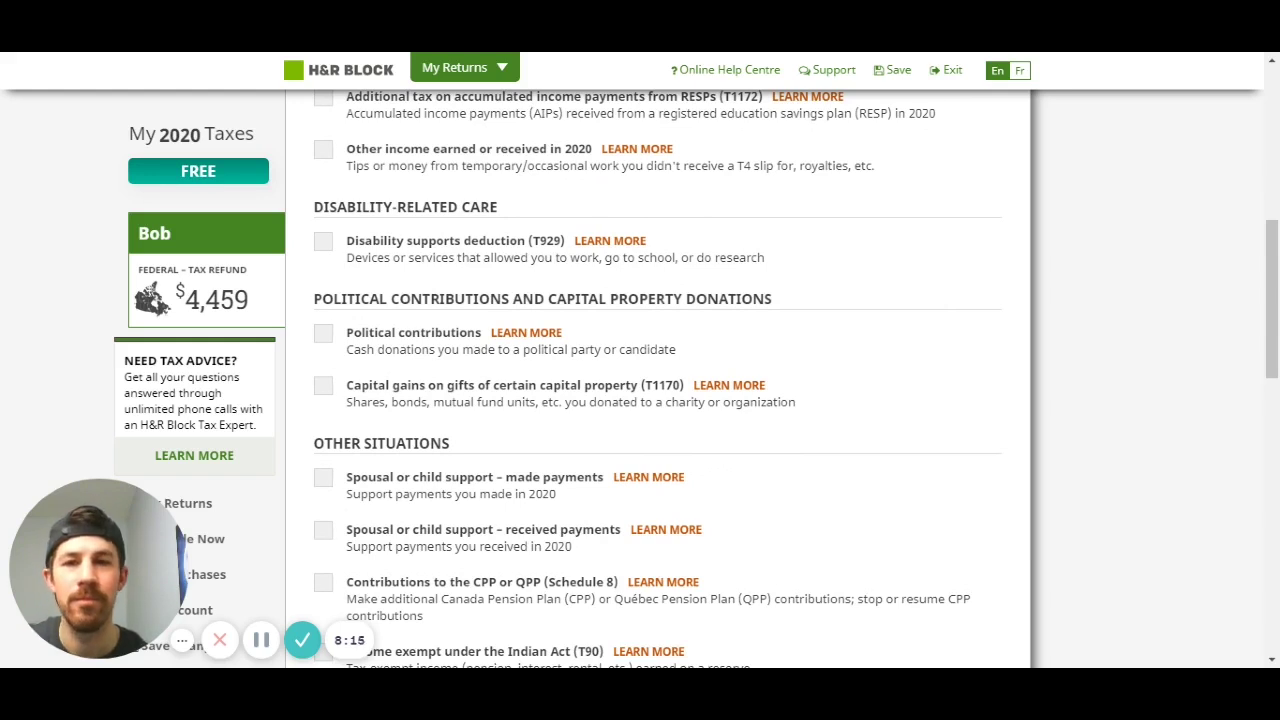
scroll(876, 390, down, 1)
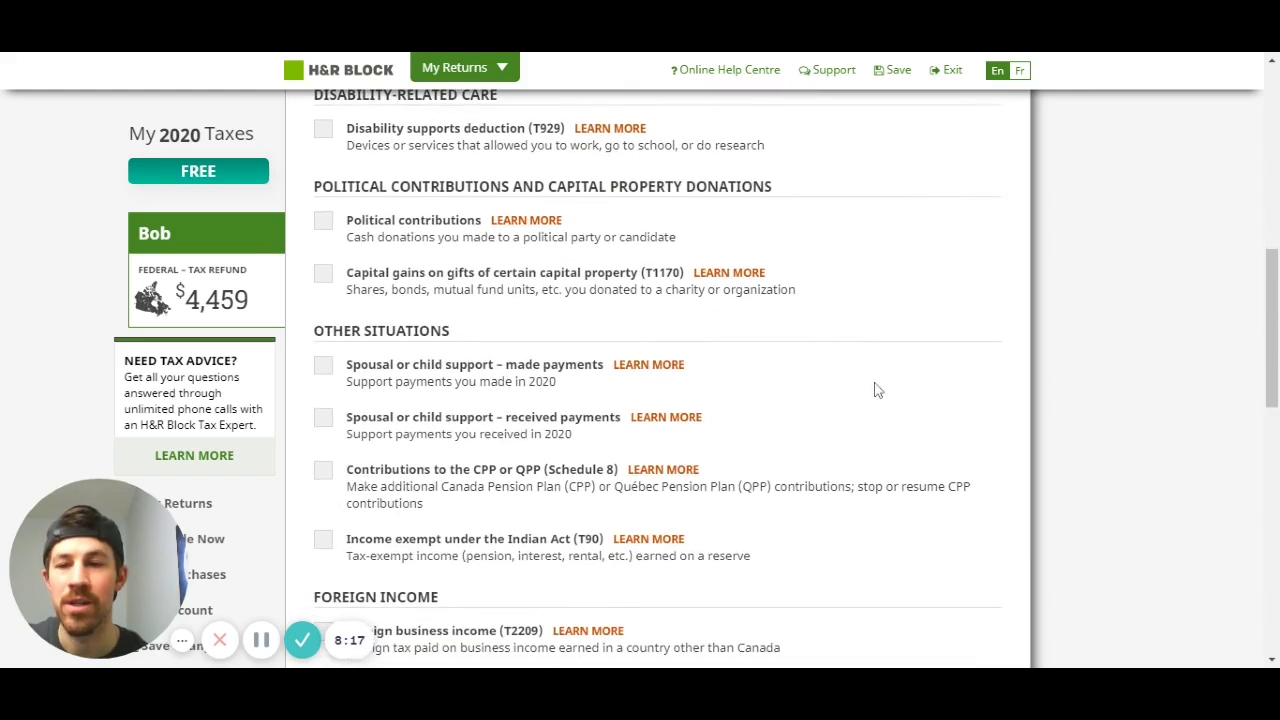
scroll(876, 390, down, 7)
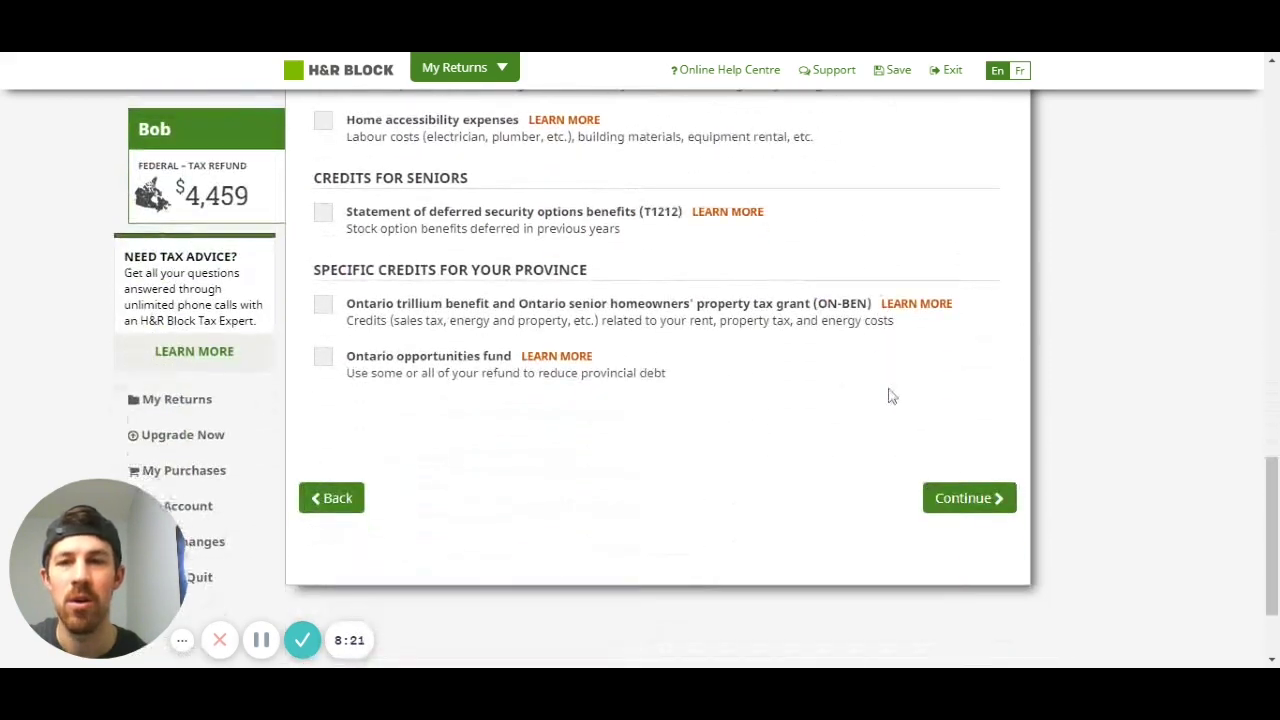
Answer No to the firefighter, amateur athlete, children's special allowance, disability and prison questions.
click(968, 498)
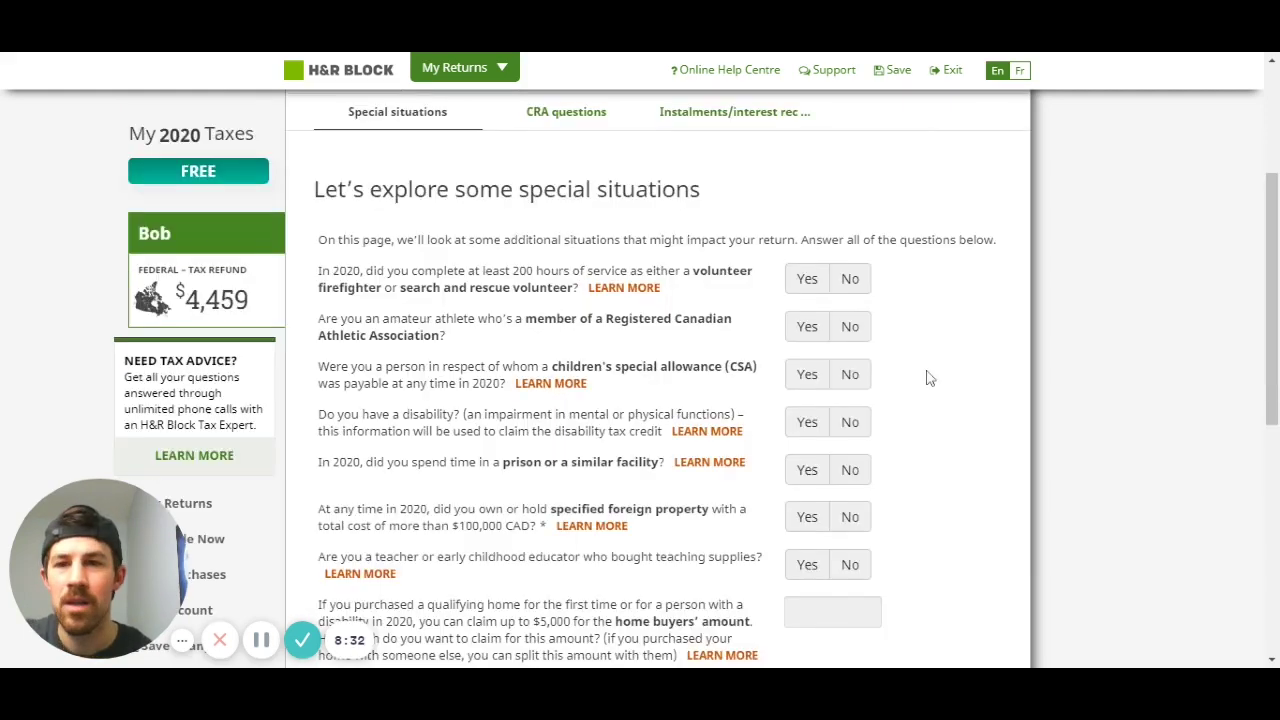
scroll(928, 376, down, 1)
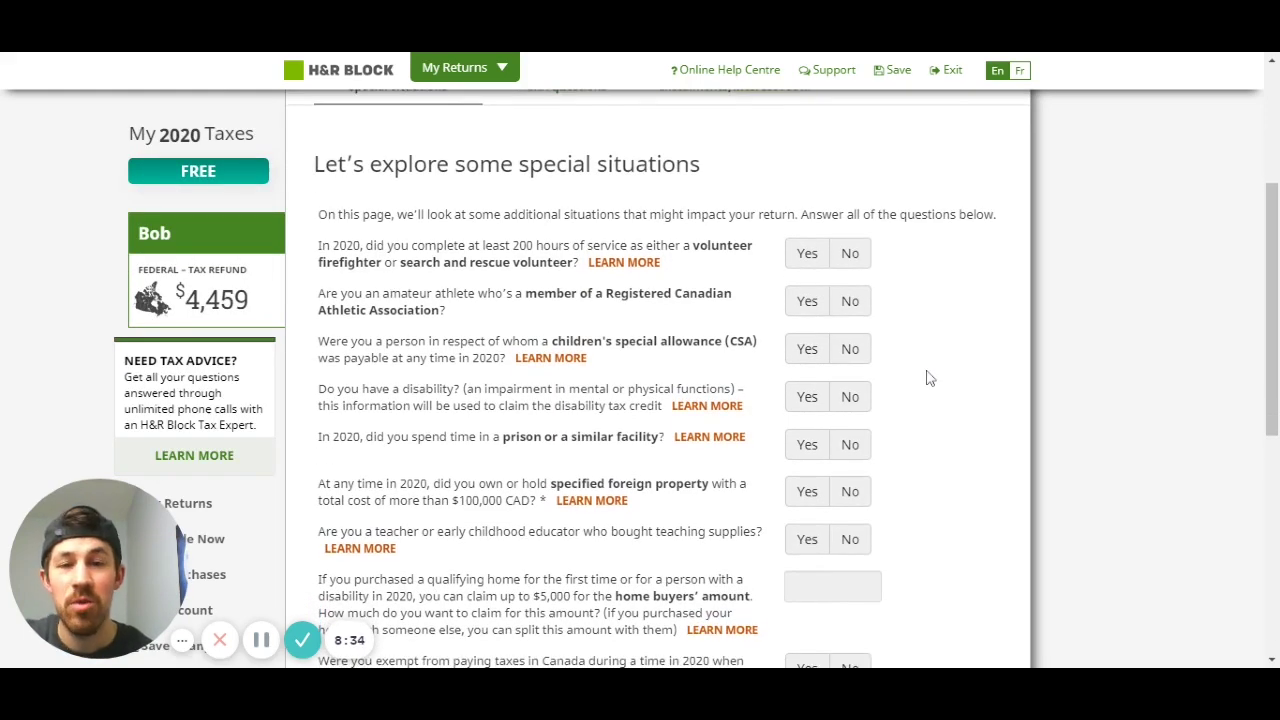
scroll(971, 332, down, 1)
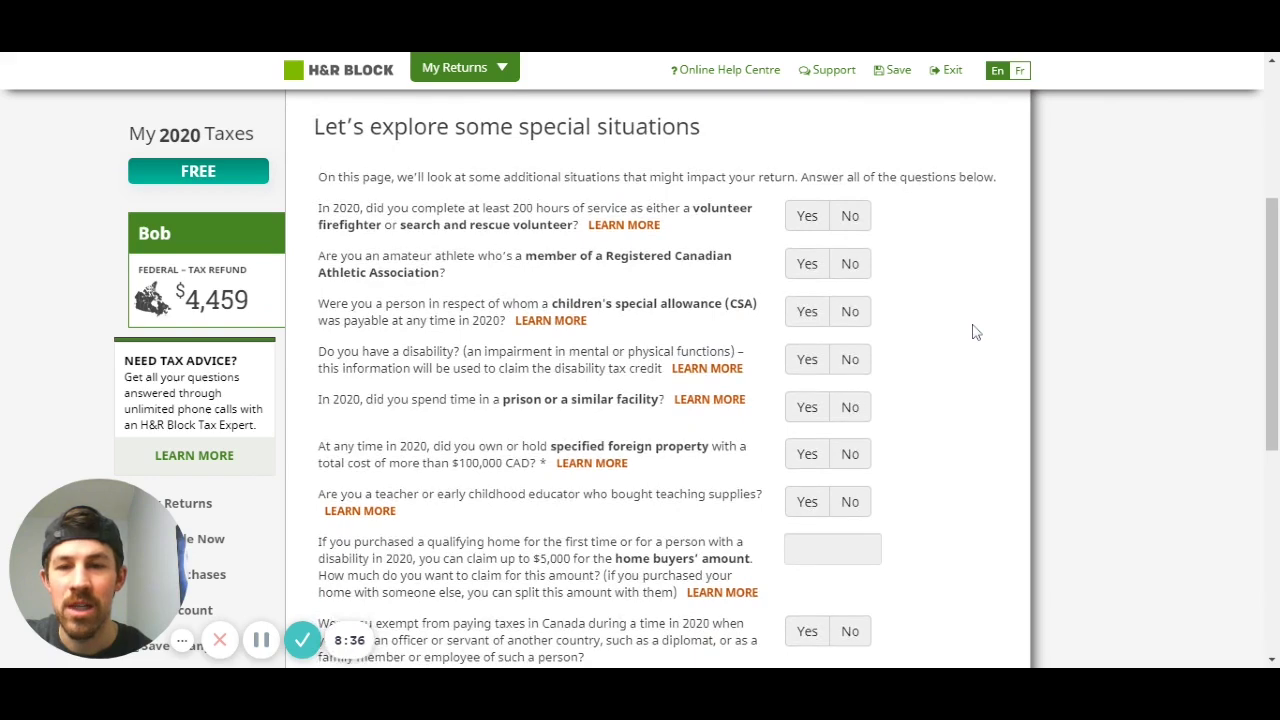
scroll(976, 332, down, 1)
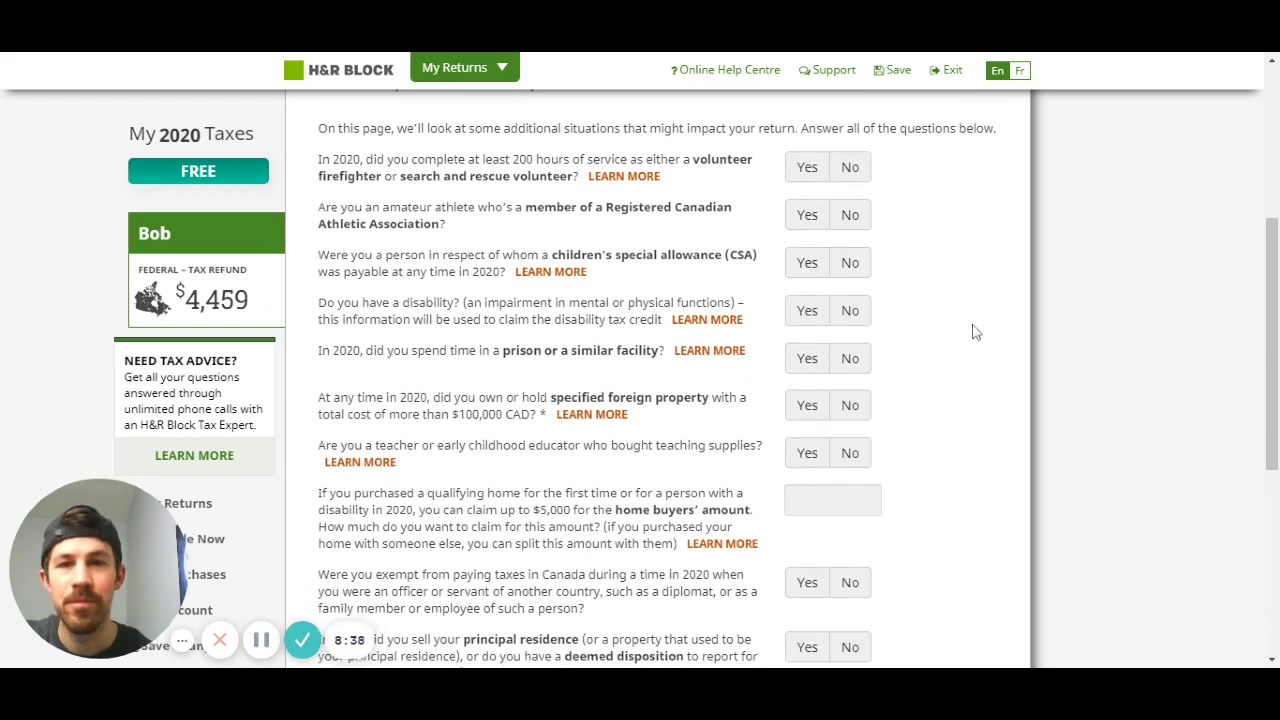
scroll(976, 332, up, 1)
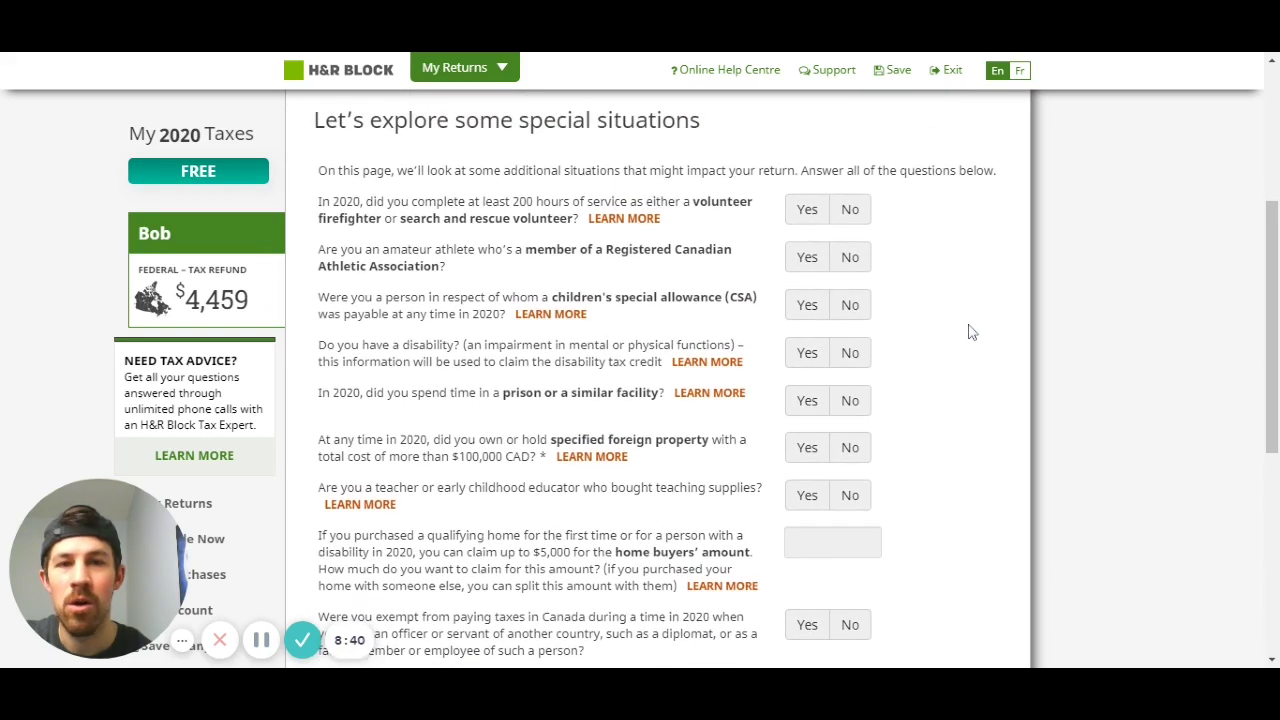
click(850, 212)
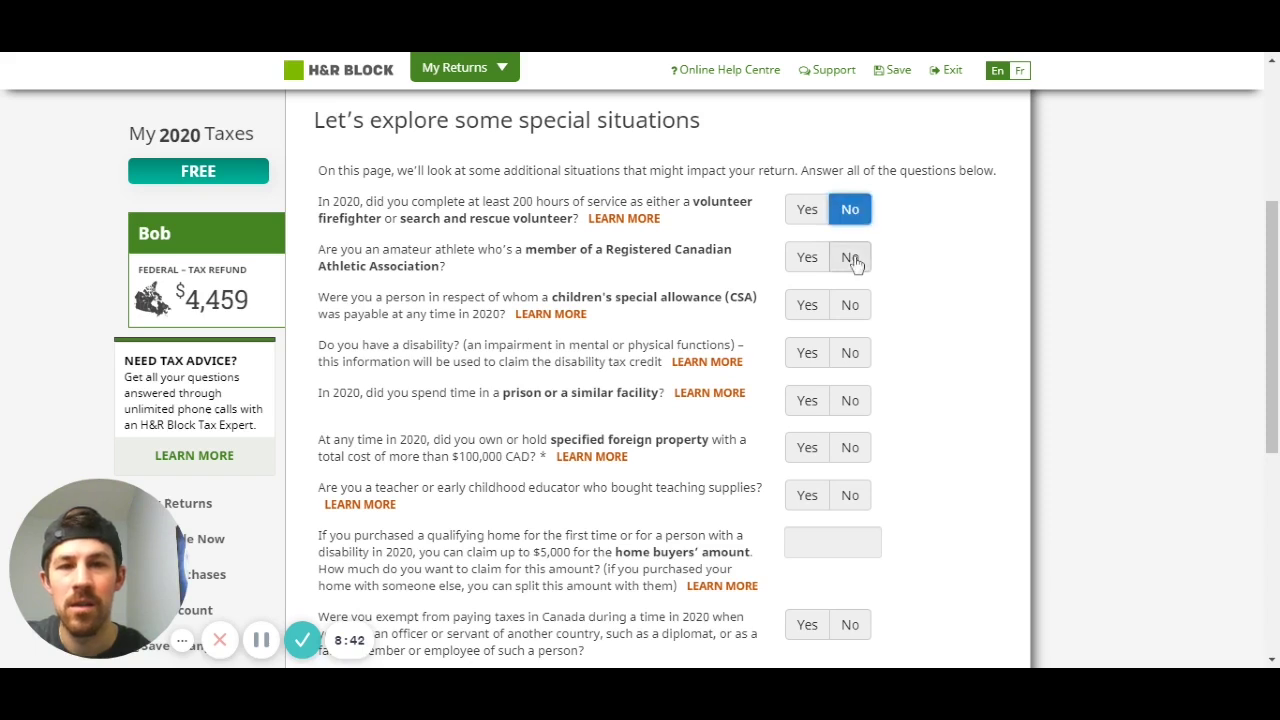
click(852, 259)
click(852, 306)
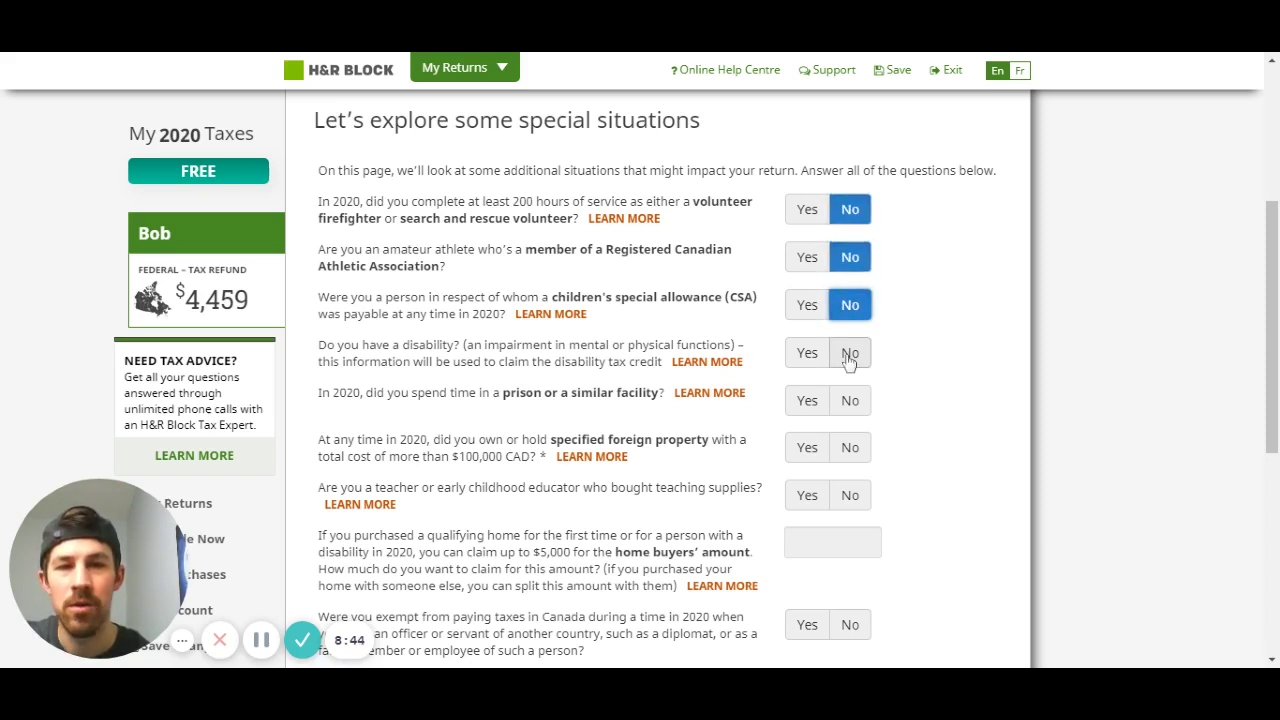
click(849, 356)
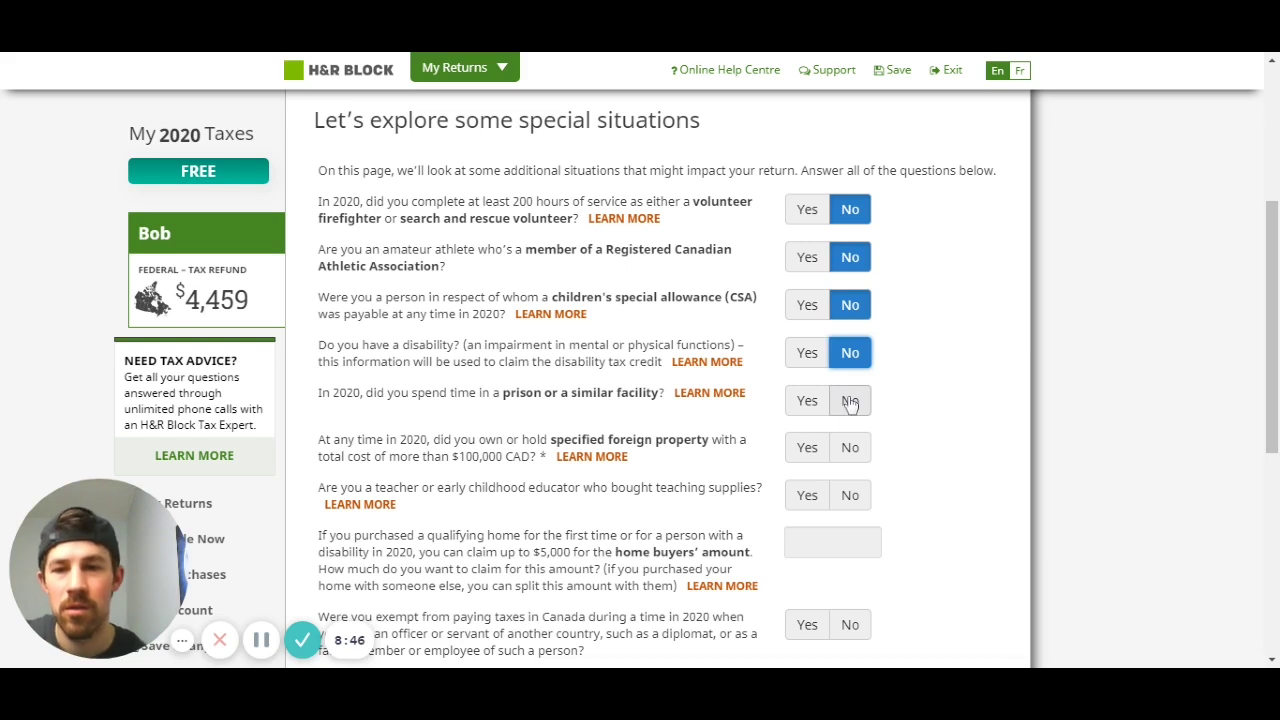
click(850, 401)
Answer No to foreign property, teaching supplies, diplomat and principal residence questions, then submit.
scroll(849, 403, down, 1)
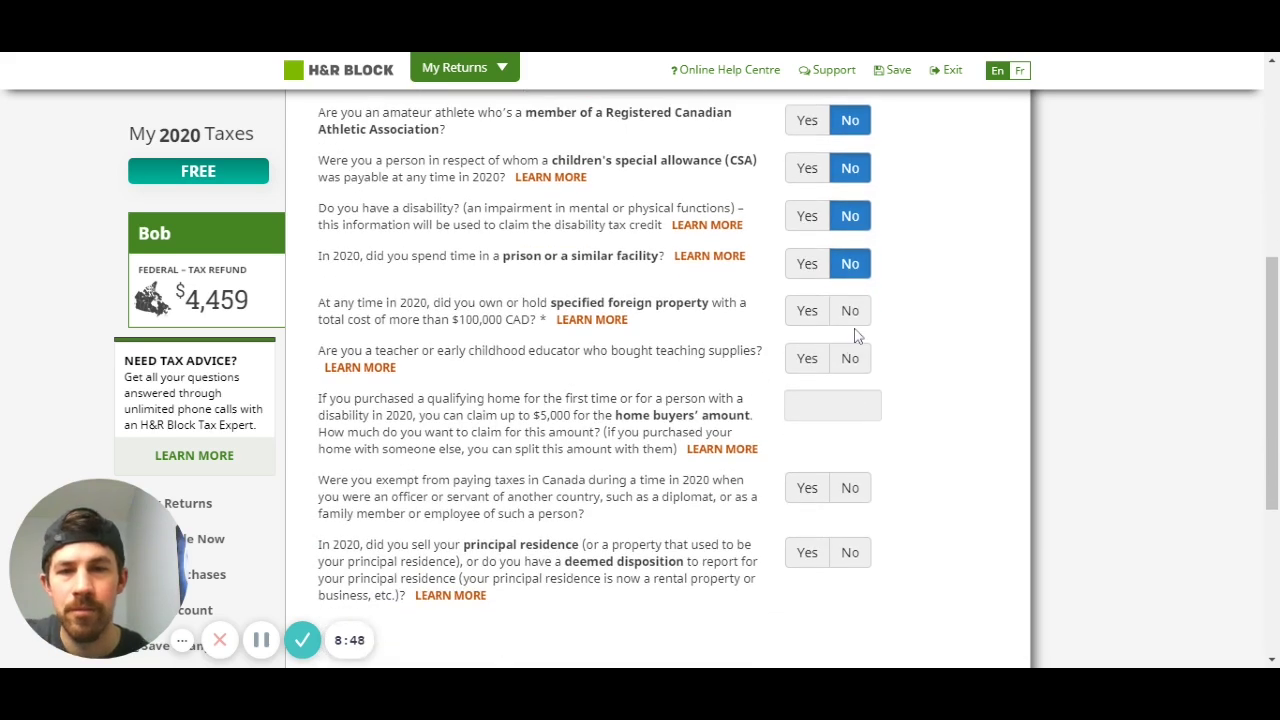
click(850, 311)
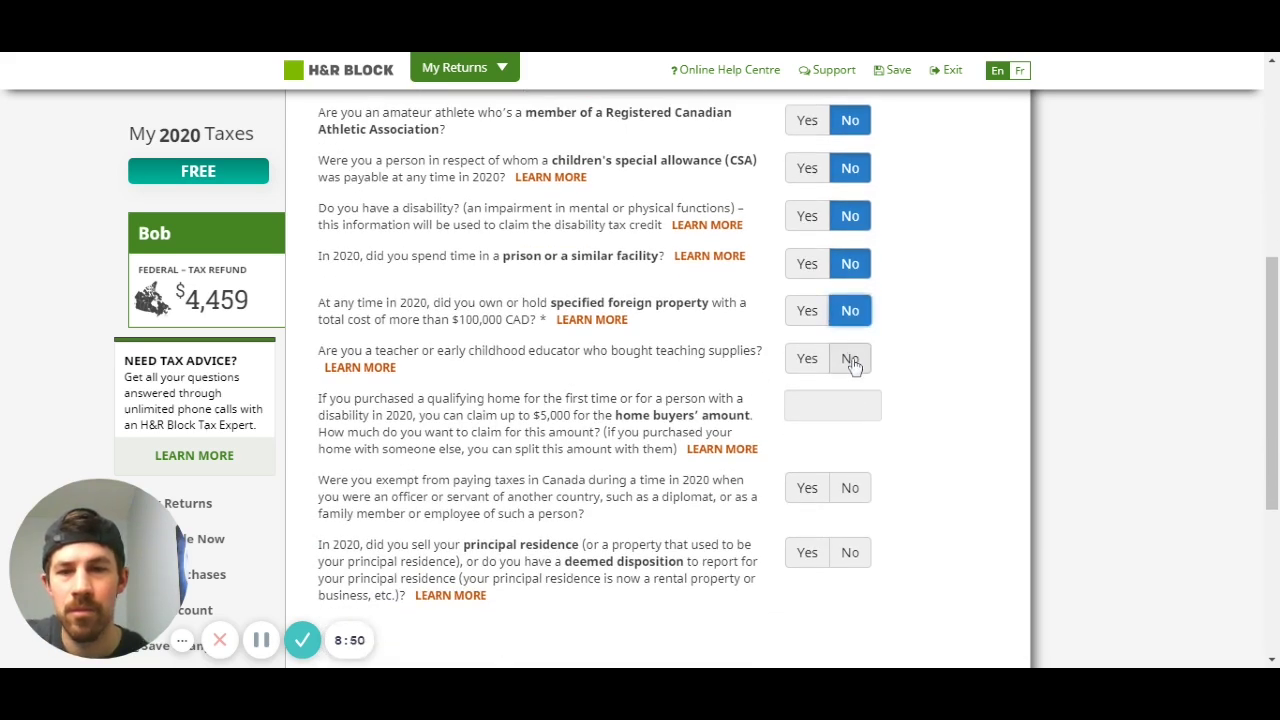
click(850, 360)
scroll(920, 357, down, 1)
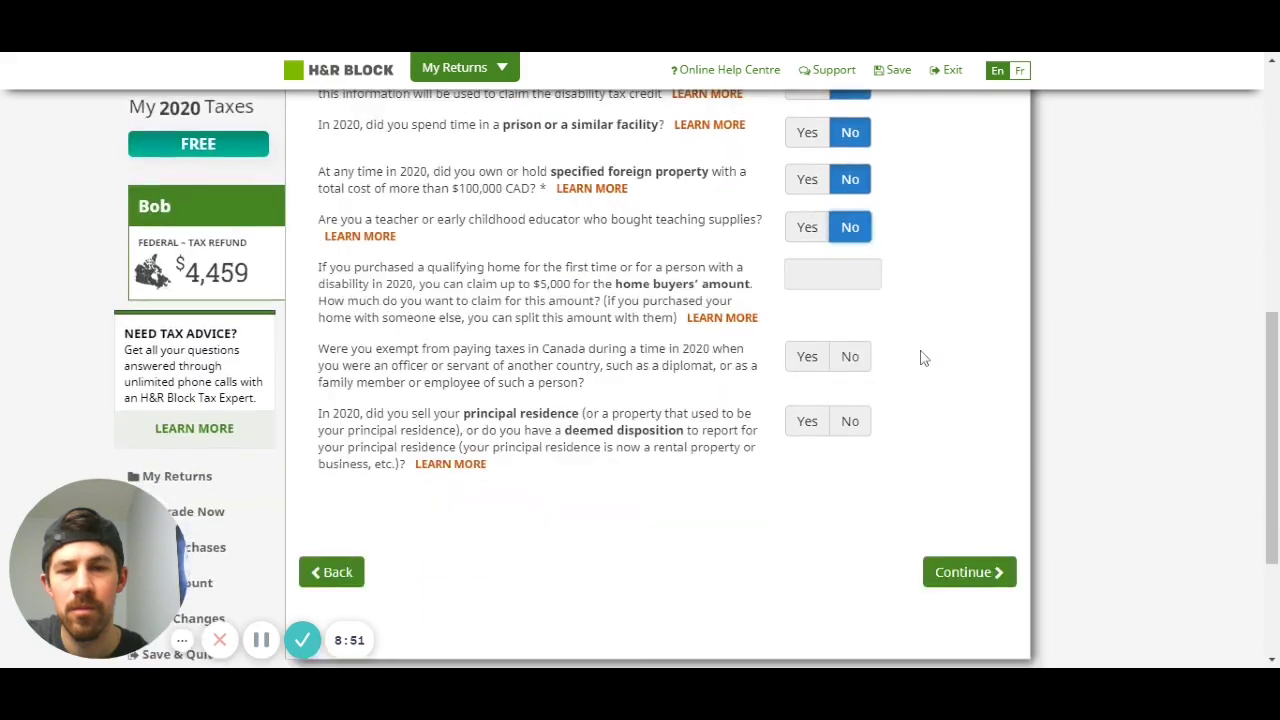
click(850, 362)
click(847, 430)
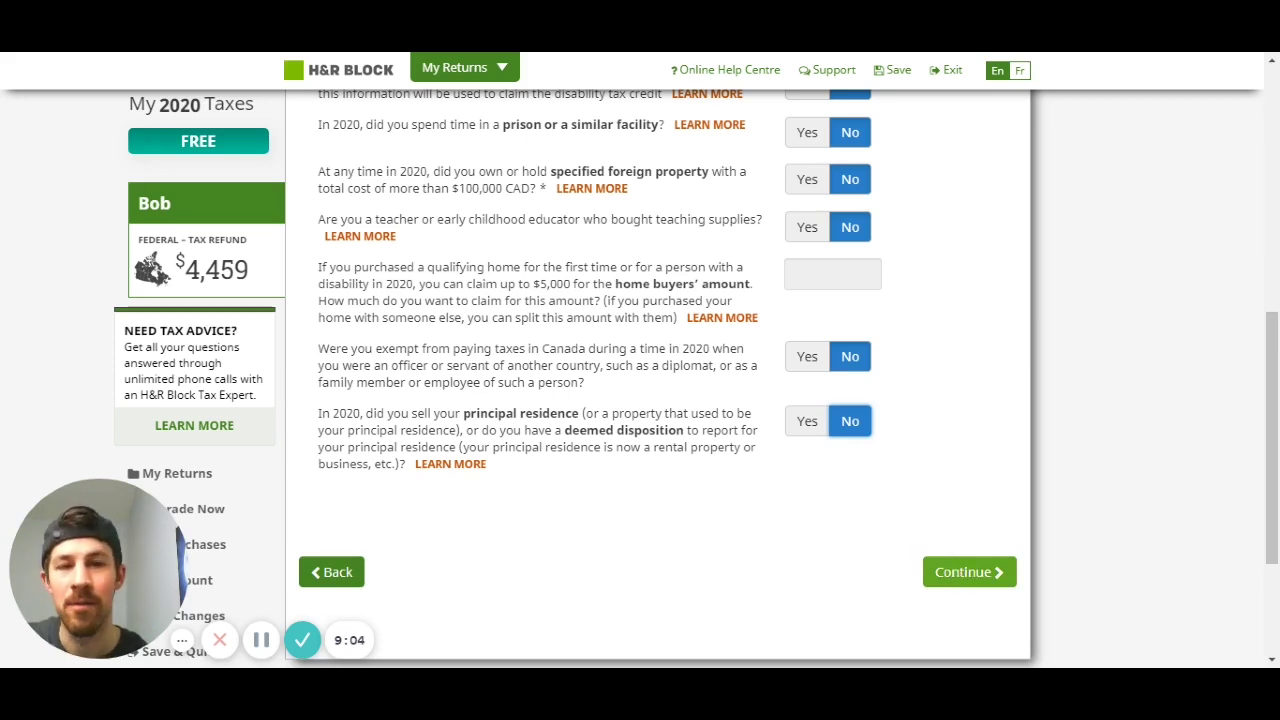
click(957, 573)
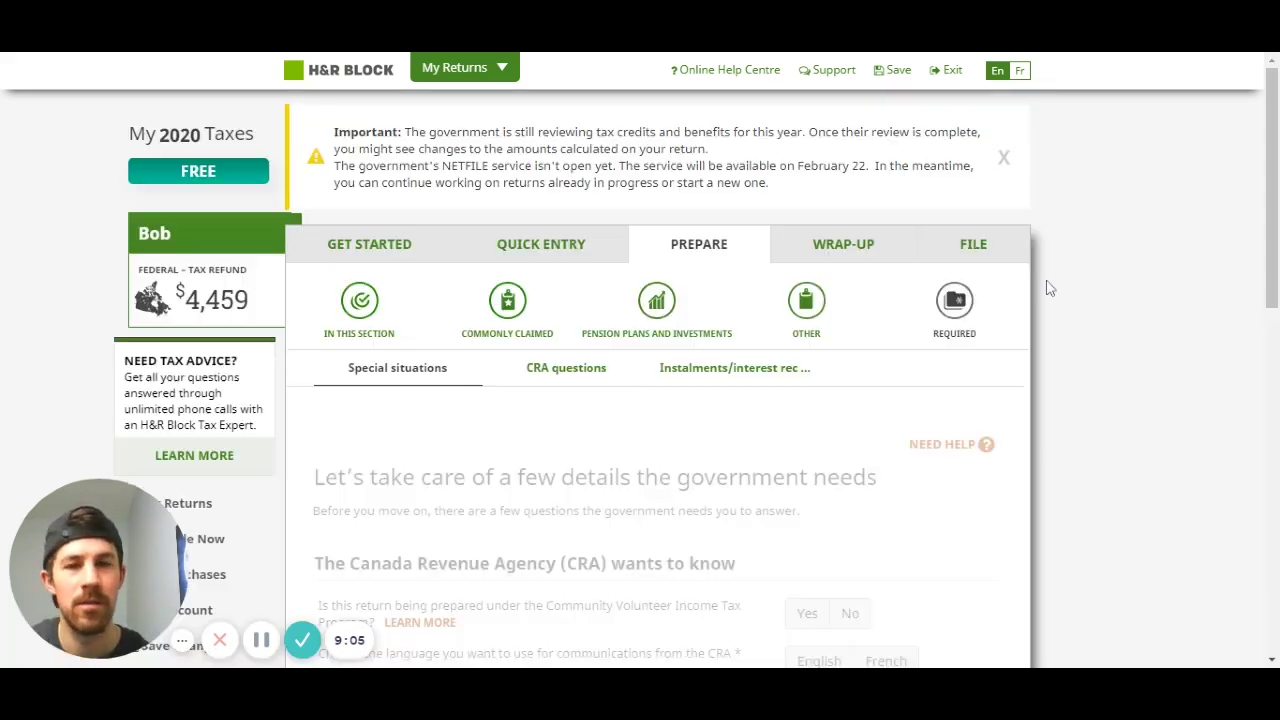
Answer the CRA questions: not volunteer-prepared, English, not a first-time filer, no earlier NETFILE returns.
scroll(1046, 286, down, 5)
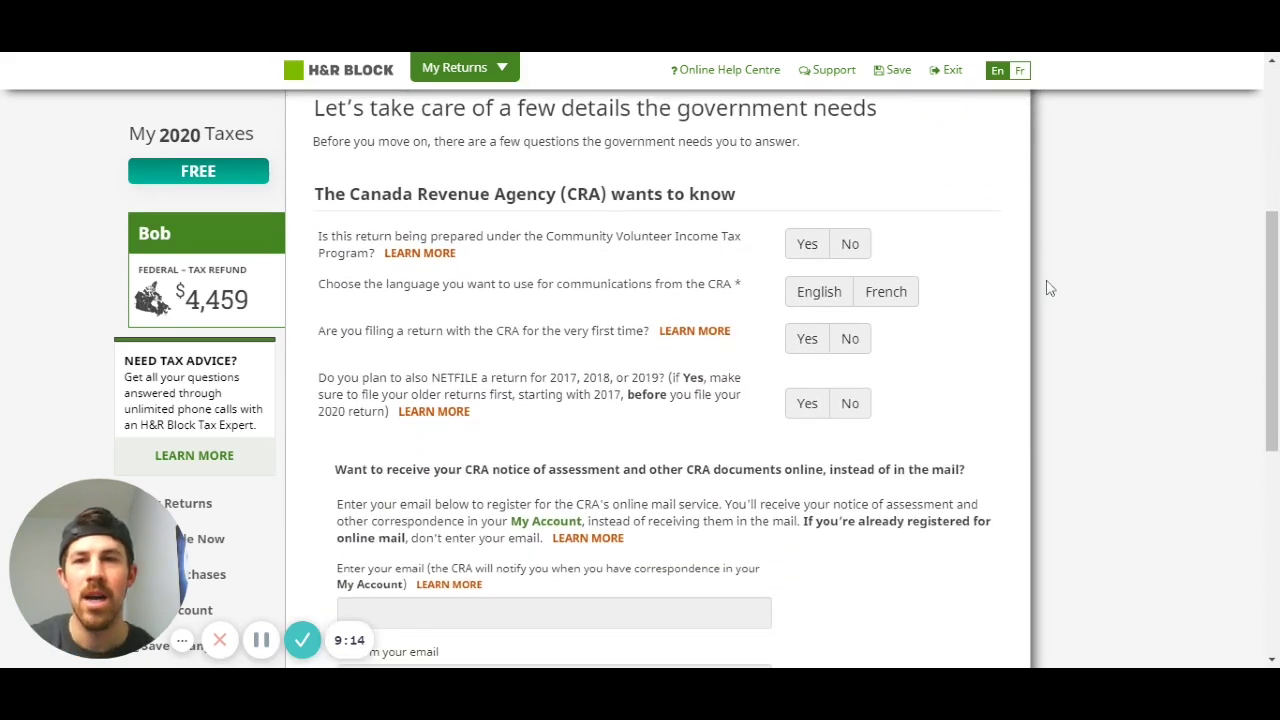
click(866, 250)
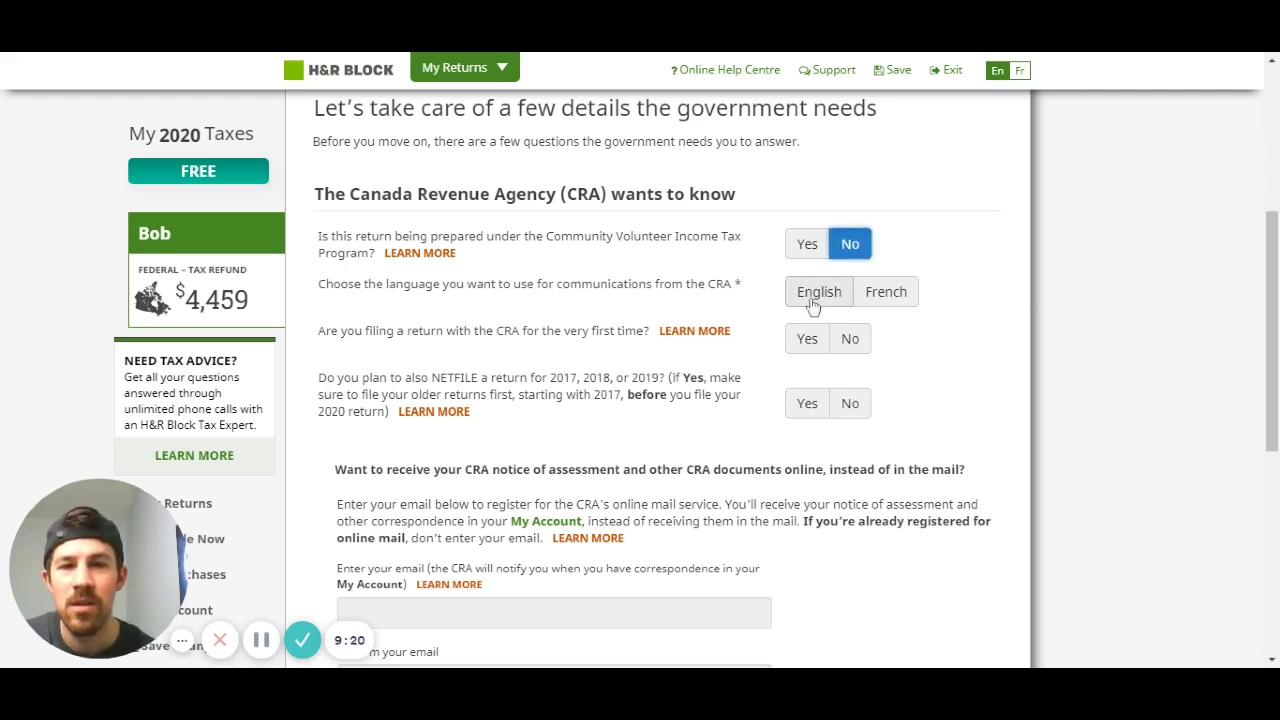
click(815, 300)
click(849, 342)
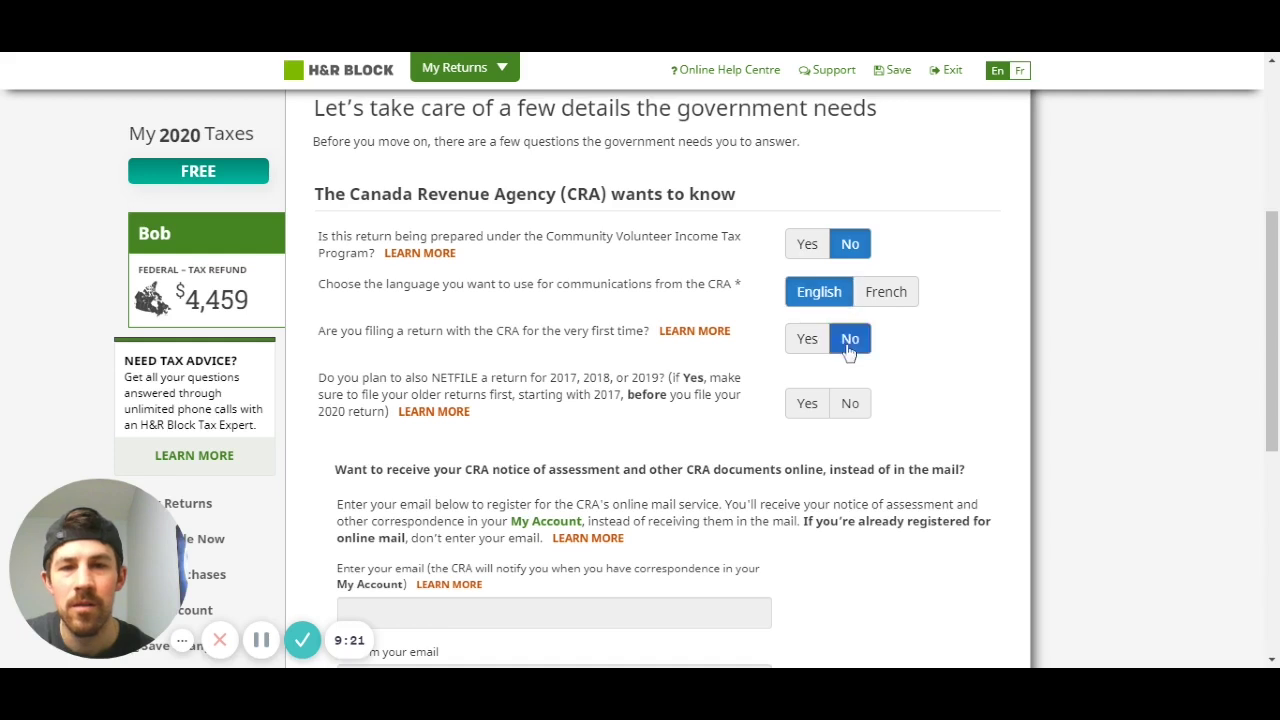
click(850, 405)
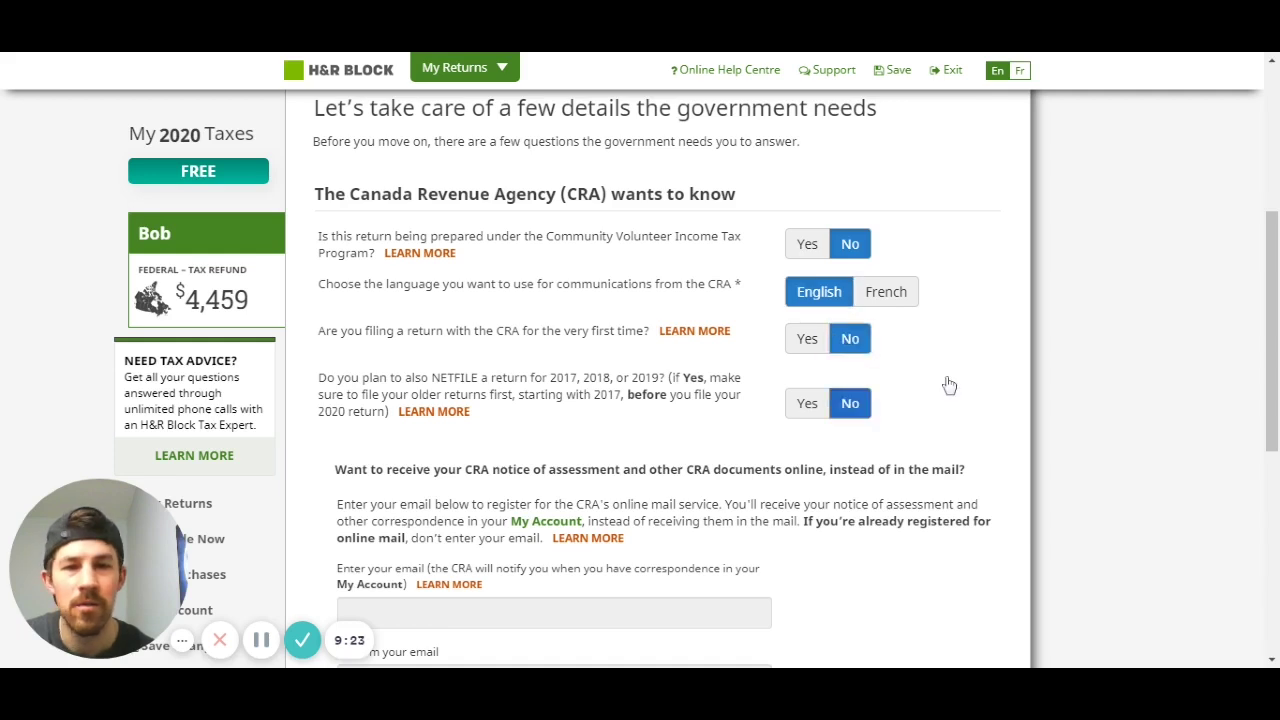
scroll(949, 385, down, 3)
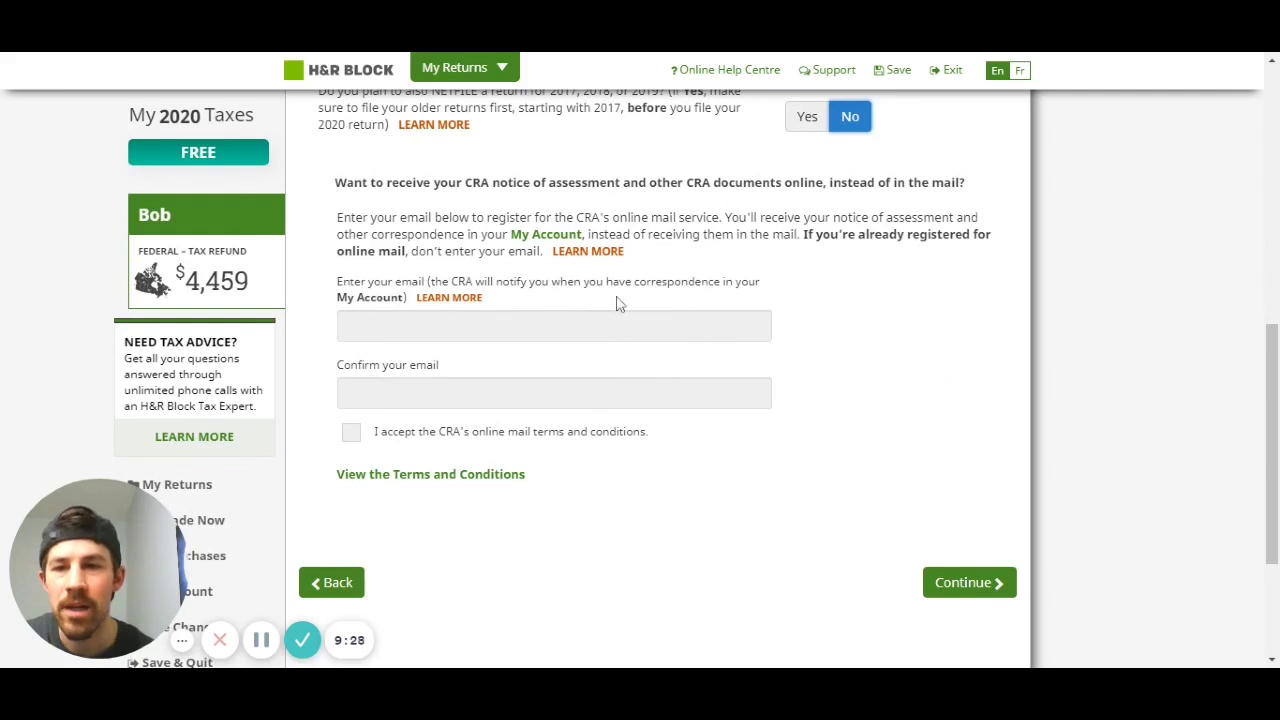
scroll(617, 303, down, 1)
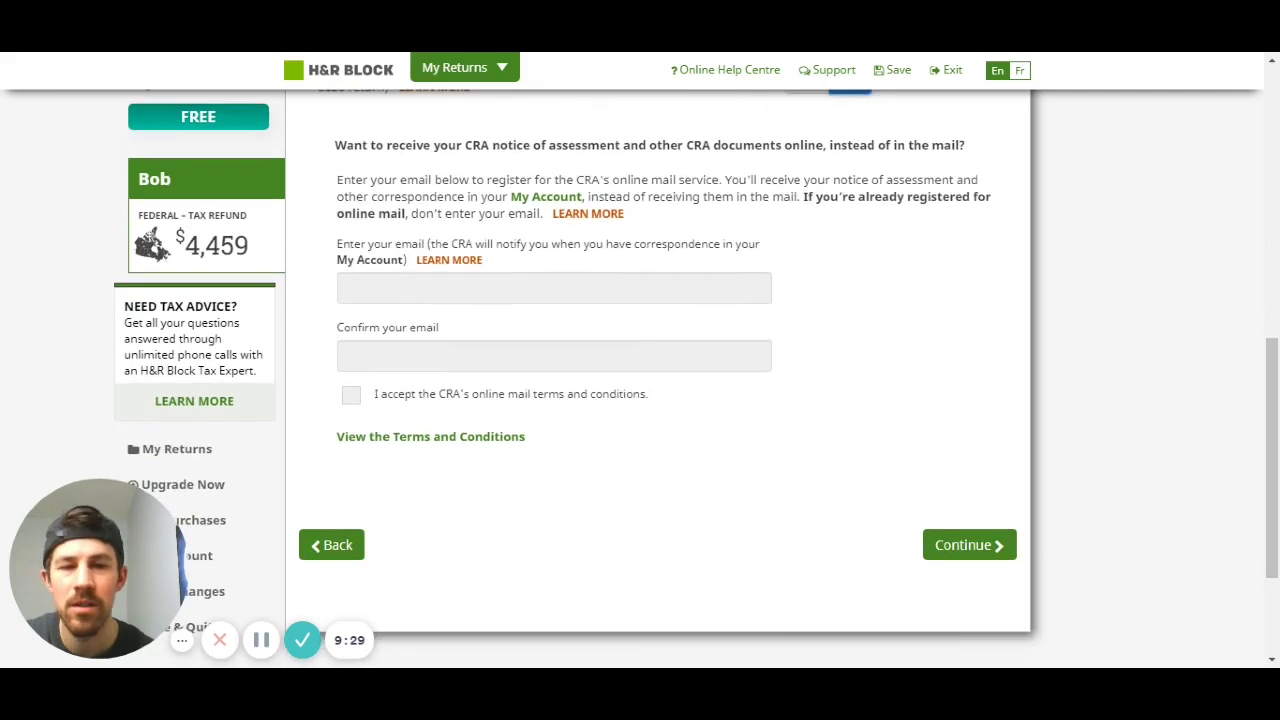
click(945, 546)
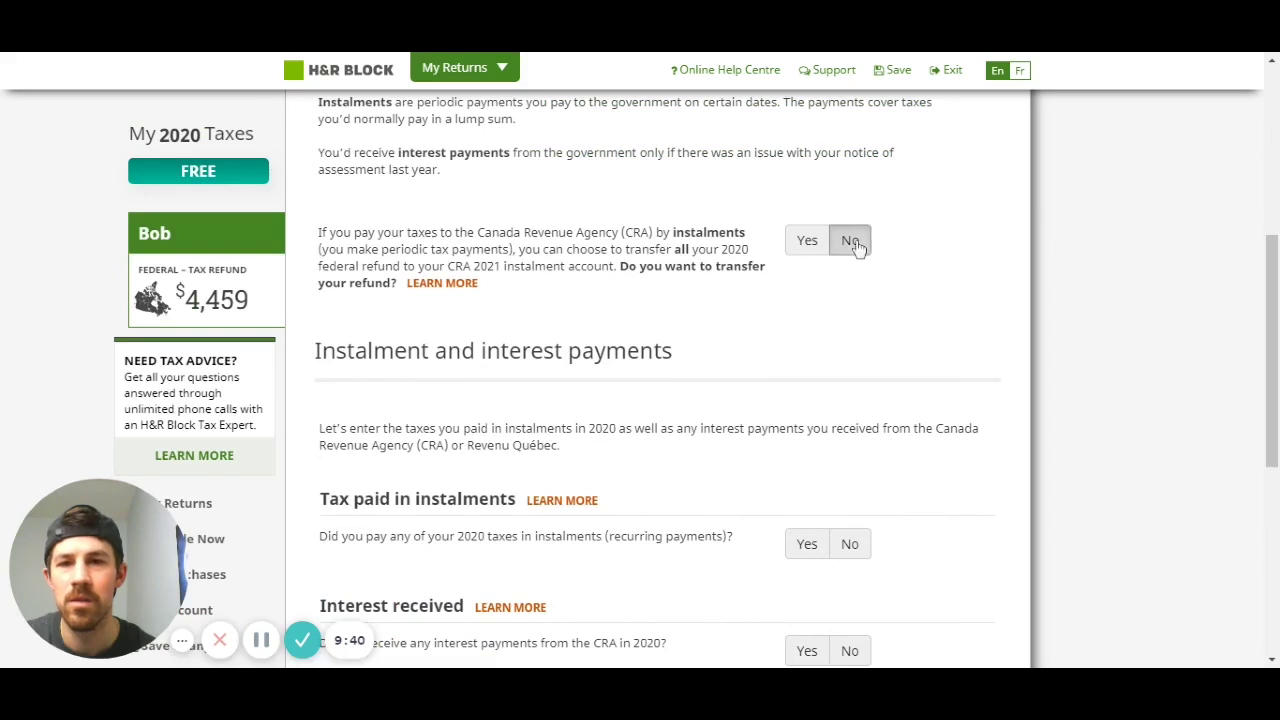
Answer No to refund transfer, 2020 instalments, CRA interest and Revenu Québec interest, then submit.
click(850, 240)
scroll(940, 258, down, 3)
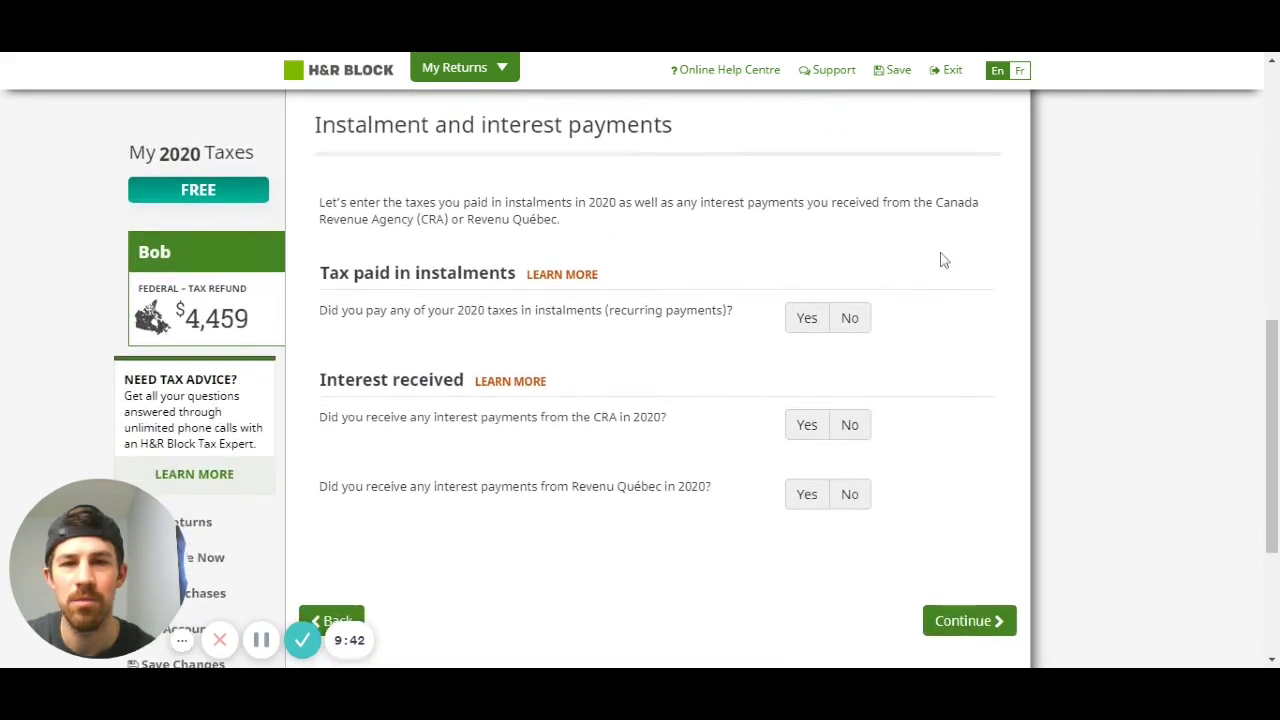
click(850, 240)
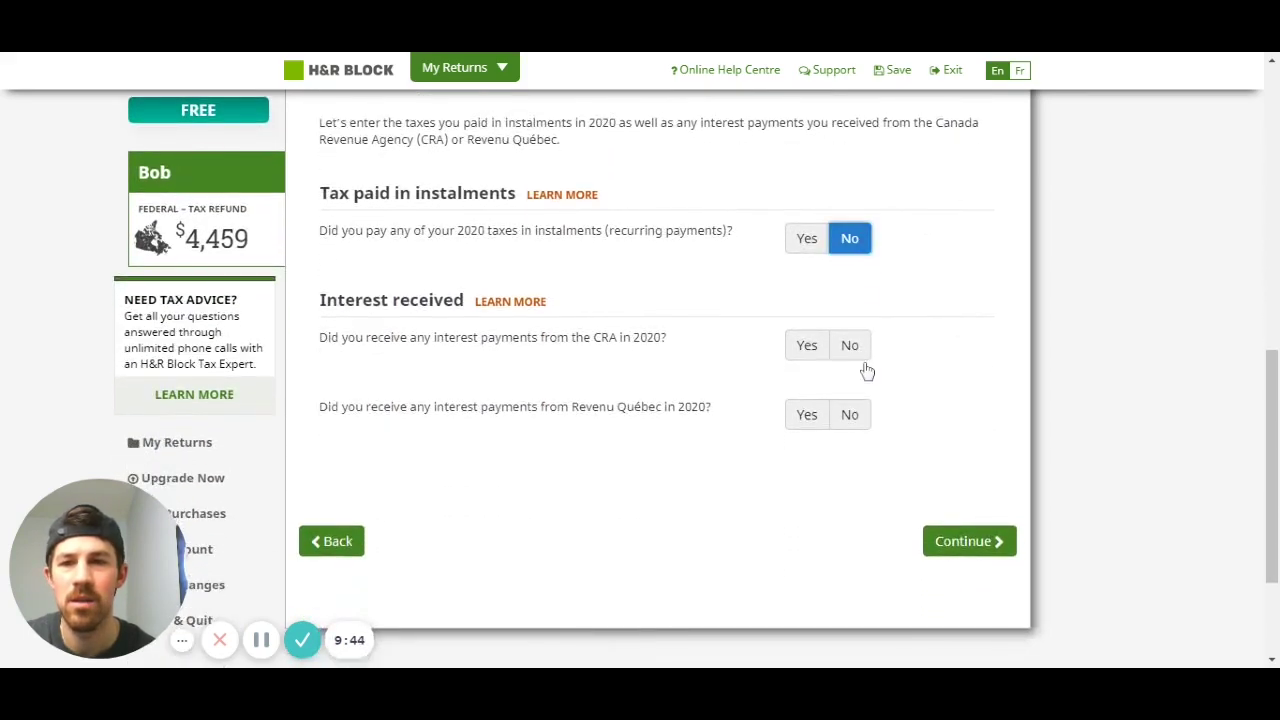
click(851, 358)
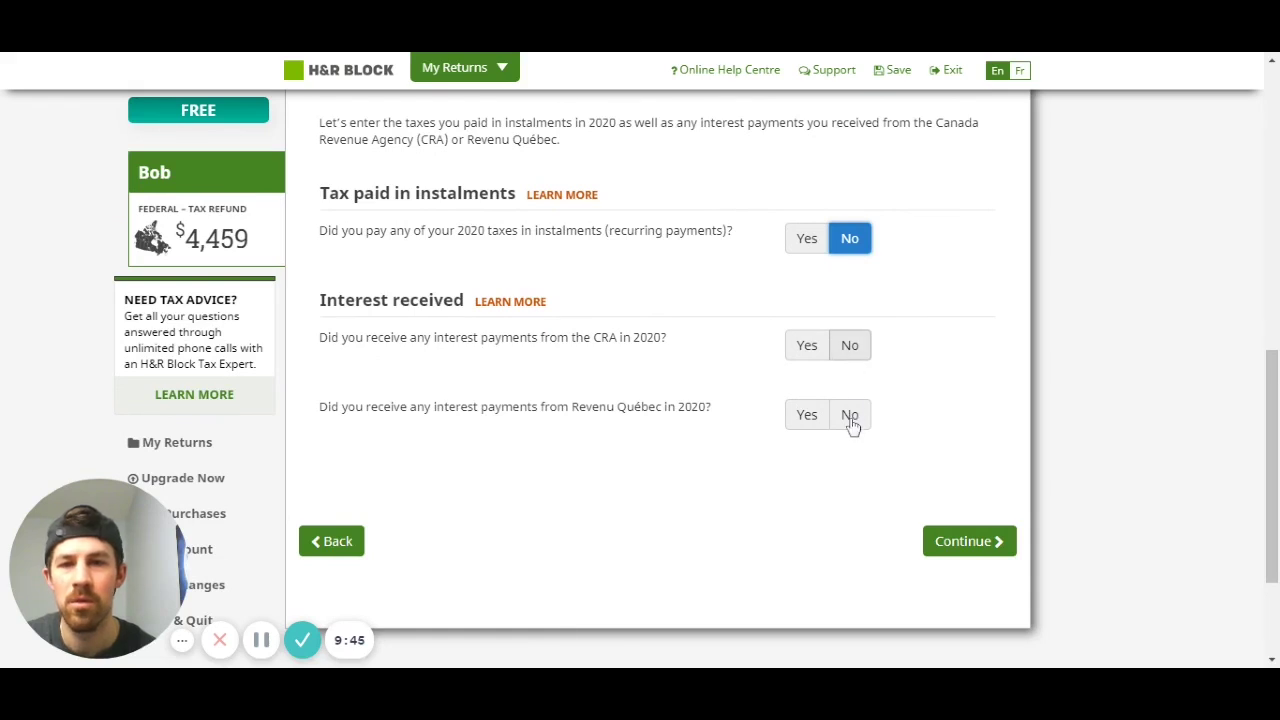
click(850, 418)
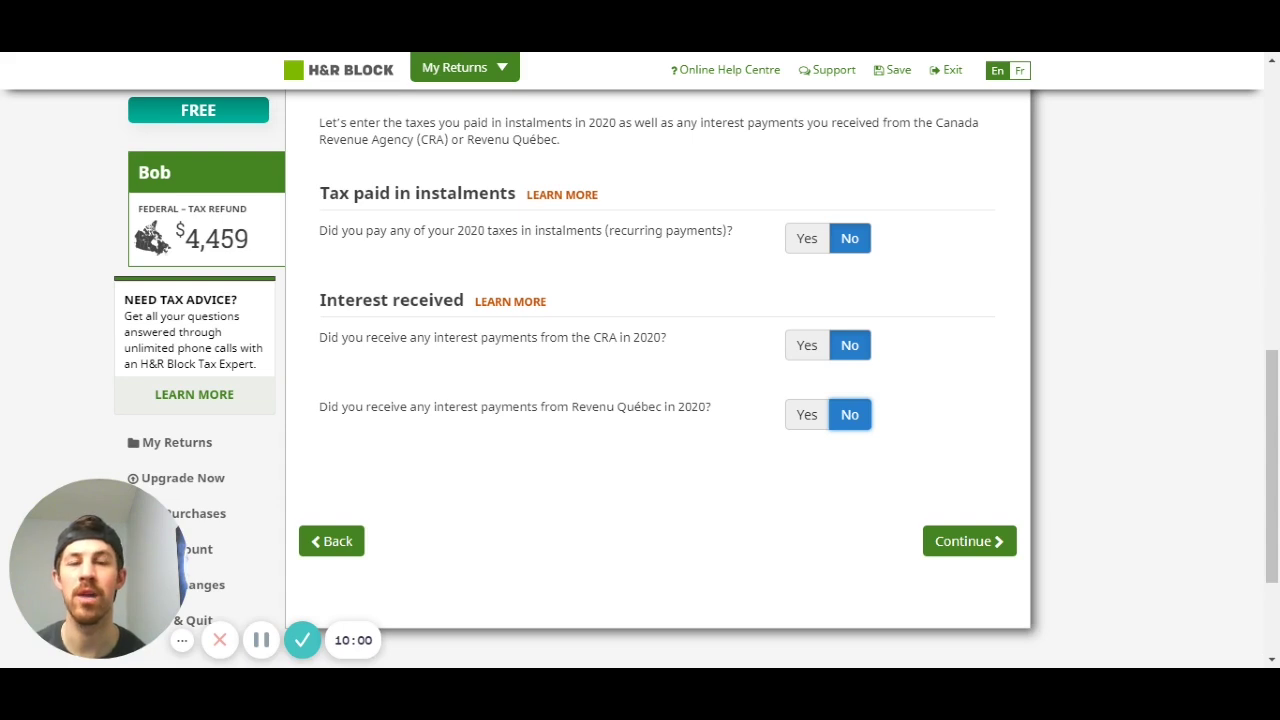
click(969, 541)
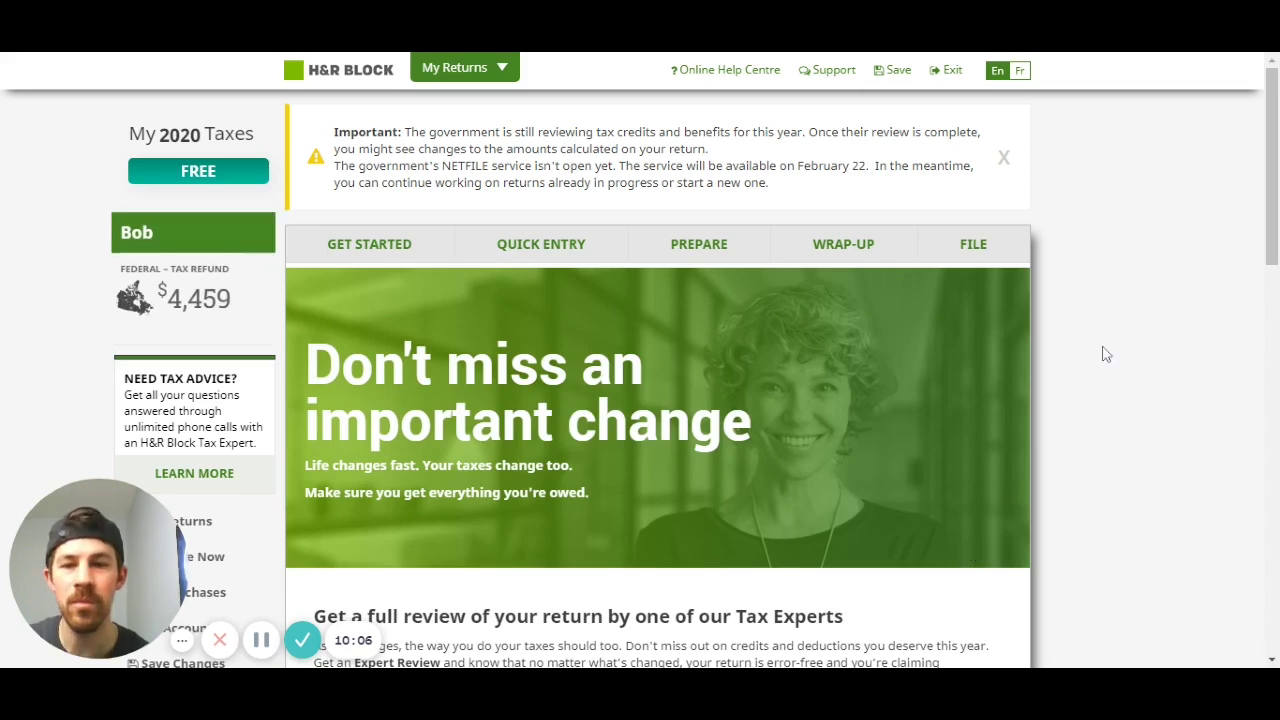
scroll(1106, 354, down, 2)
scroll(888, 338, down, 1)
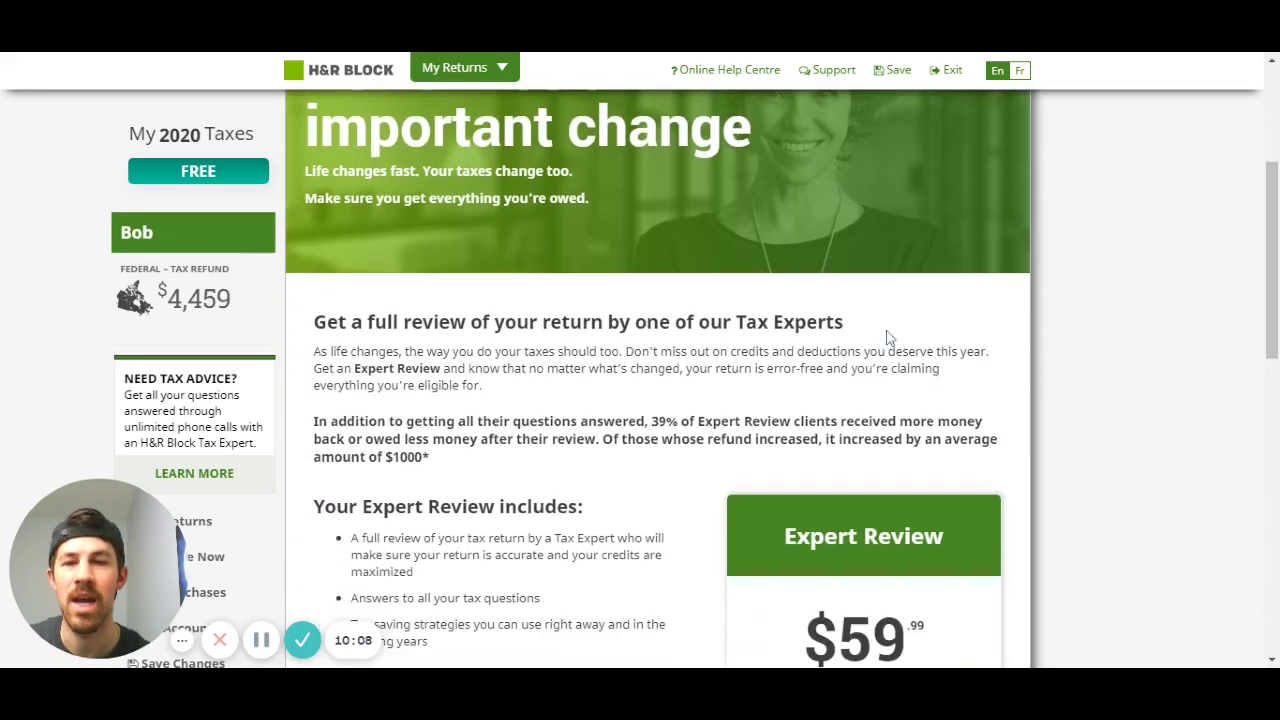
scroll(725, 345, down, 4)
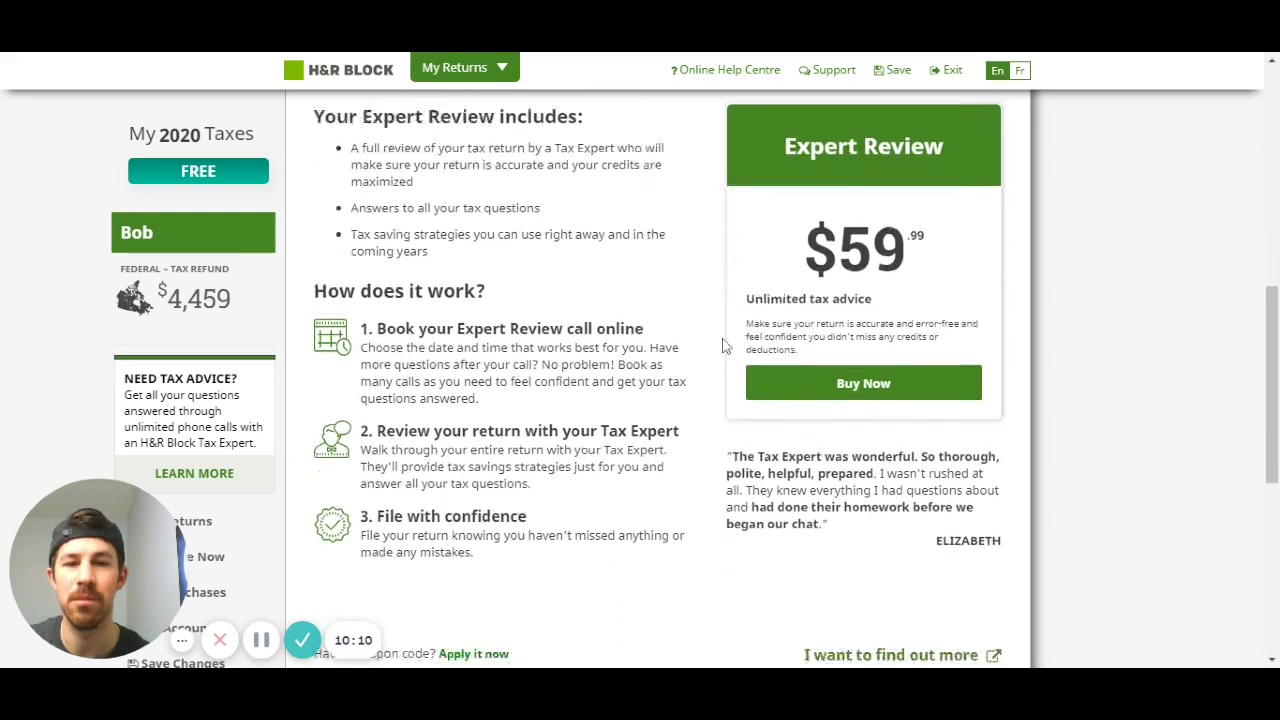
scroll(725, 345, down, 4)
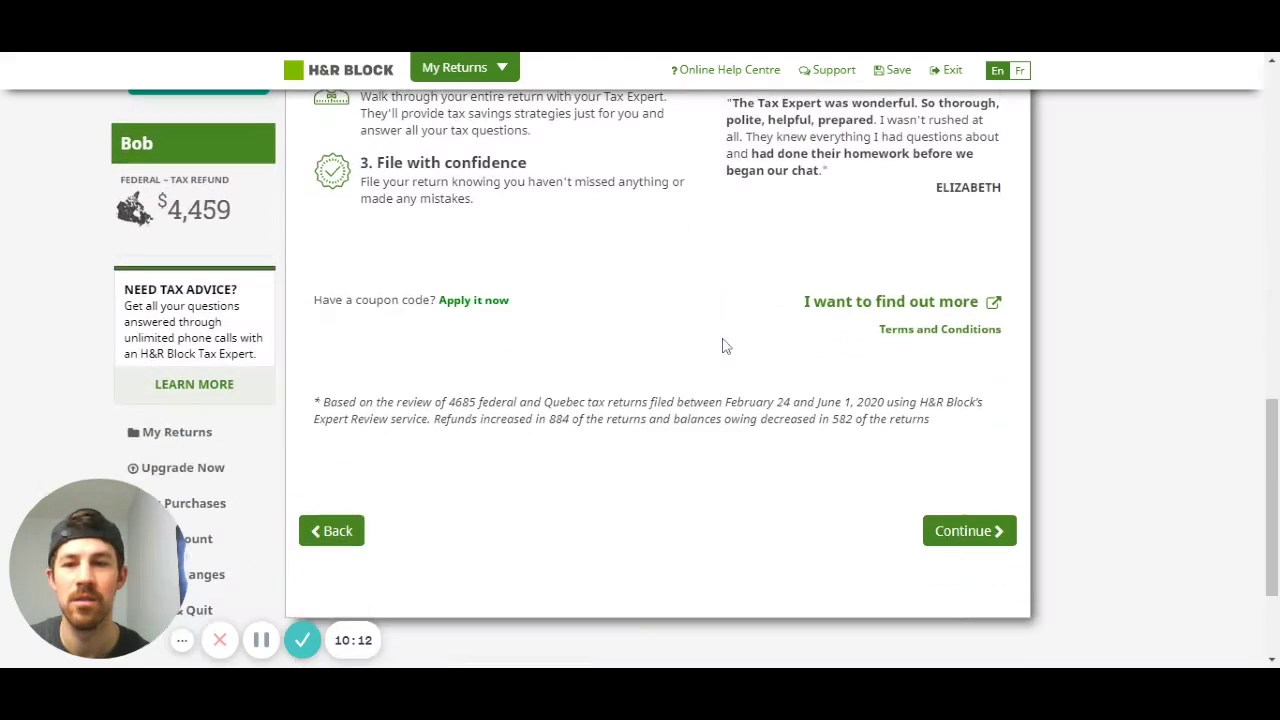
click(951, 535)
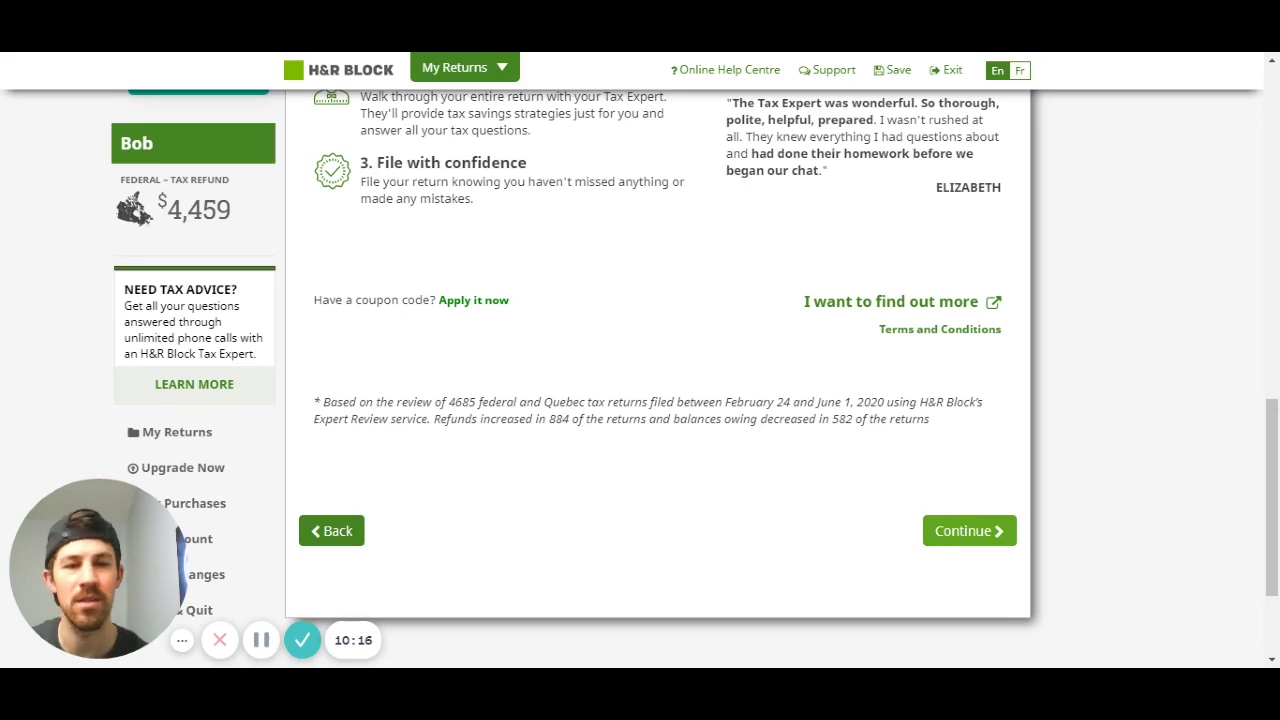
Skip the Expert Review offer and continue past the home-stretch page to 'Let's optimize your income'.
click(951, 535)
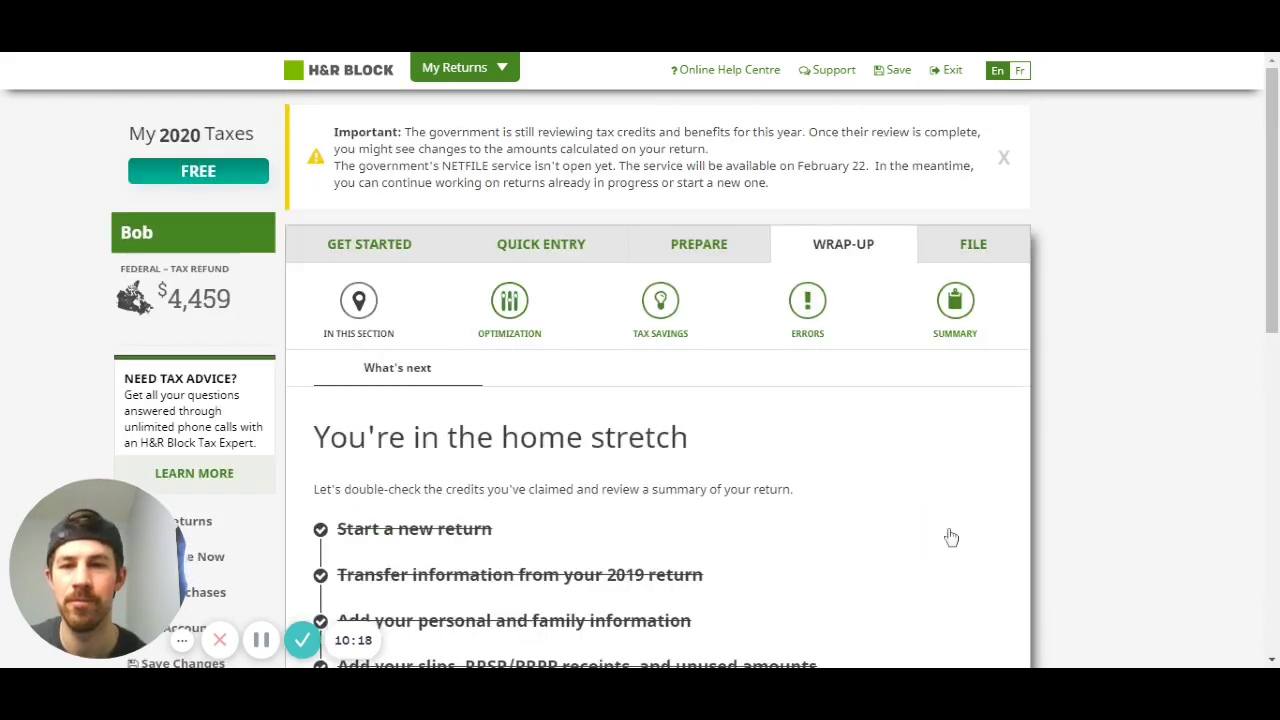
scroll(866, 463, down, 3)
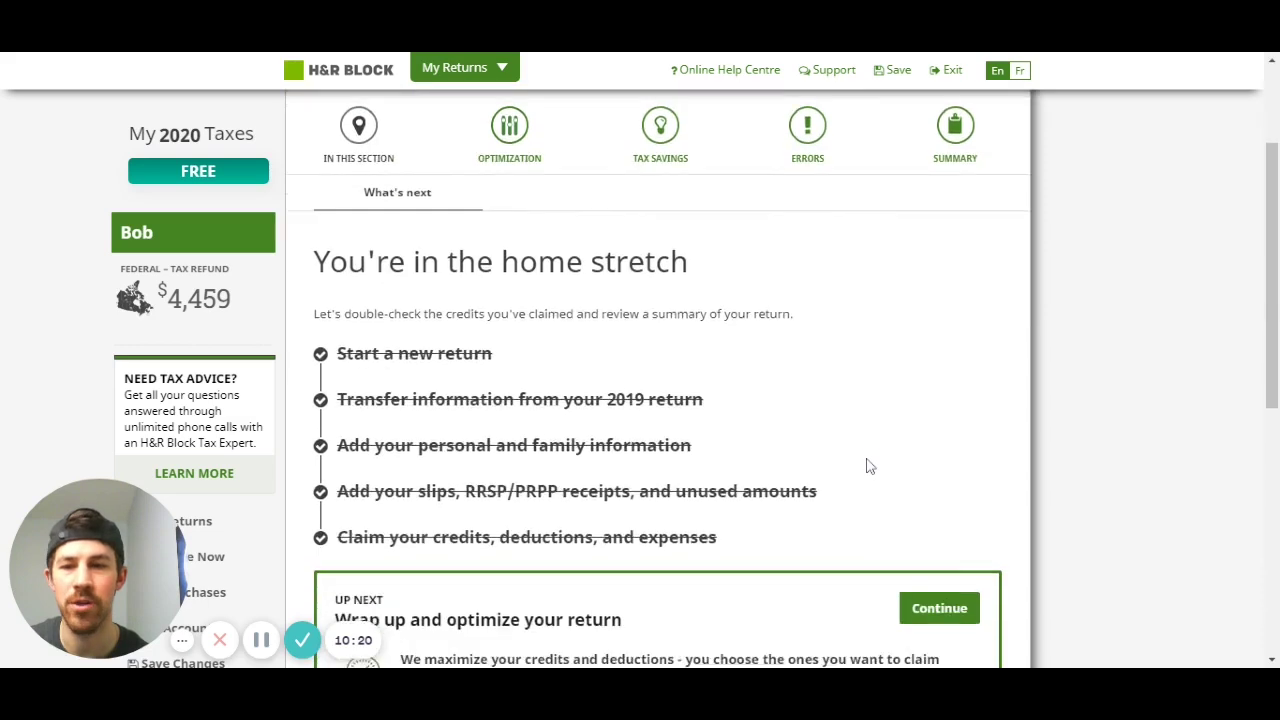
scroll(952, 353, down, 1)
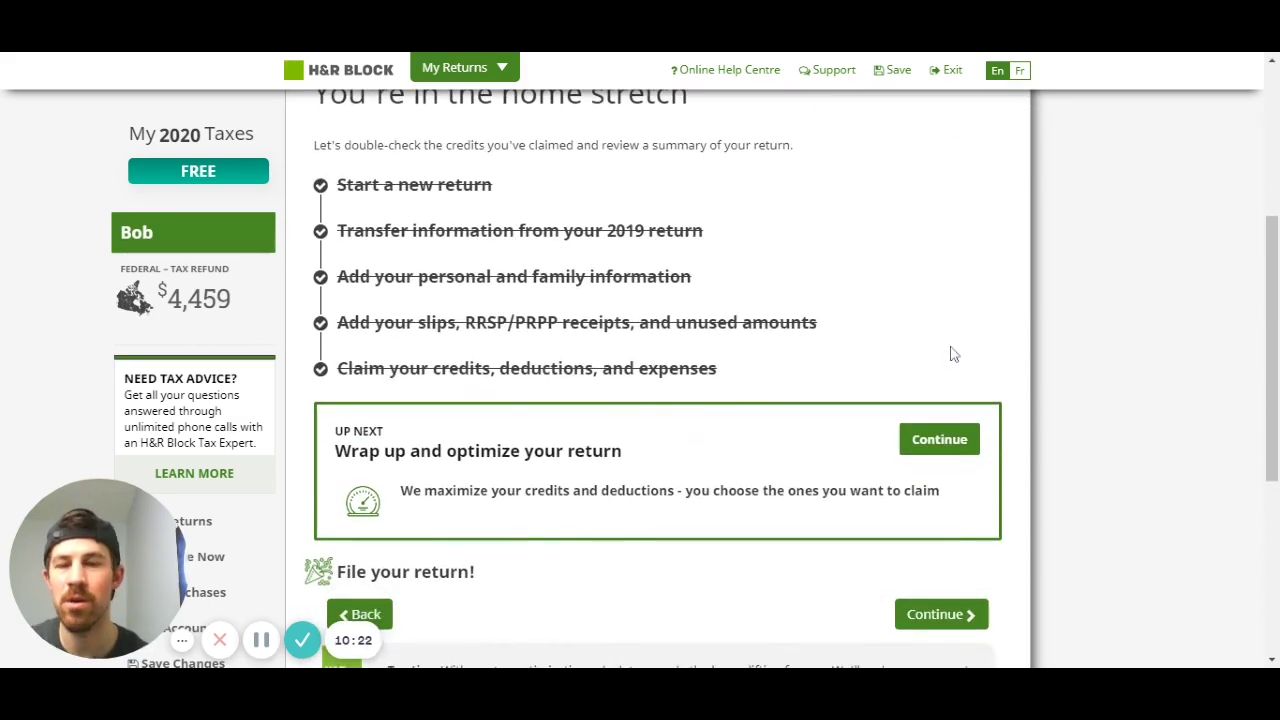
scroll(952, 353, down, 1)
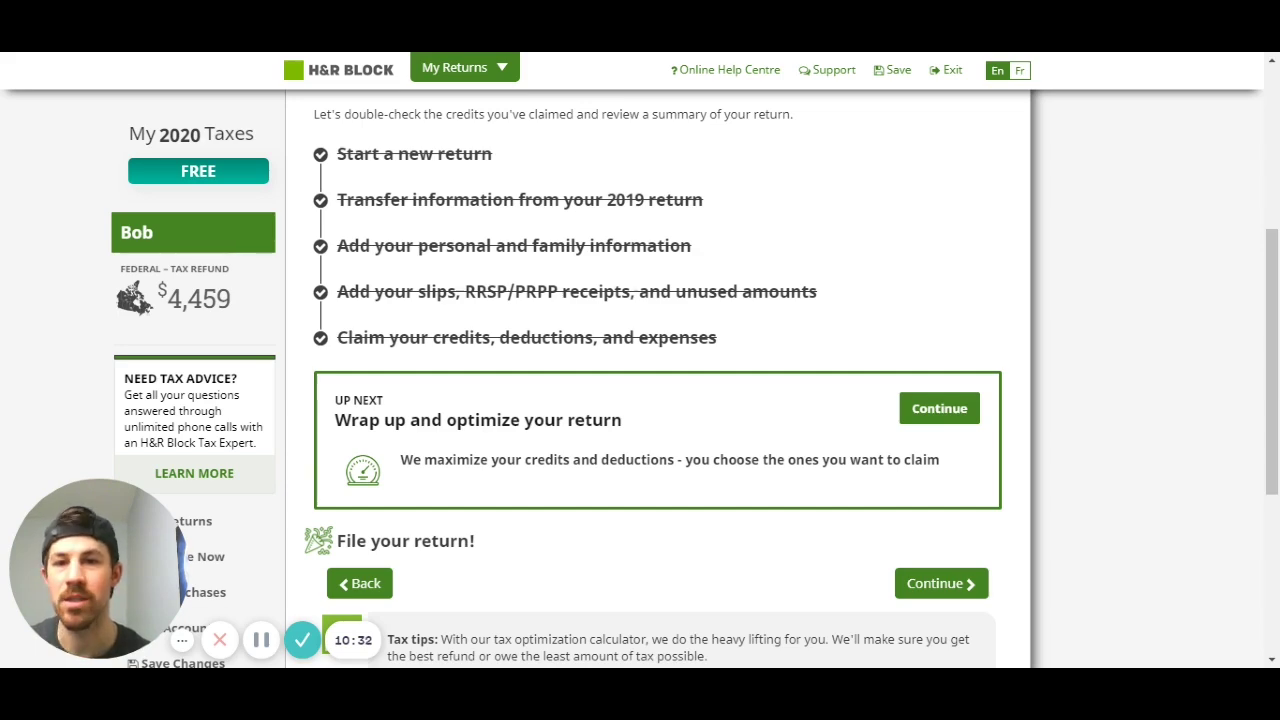
scroll(656, 283, down, 1)
scroll(690, 281, down, 1)
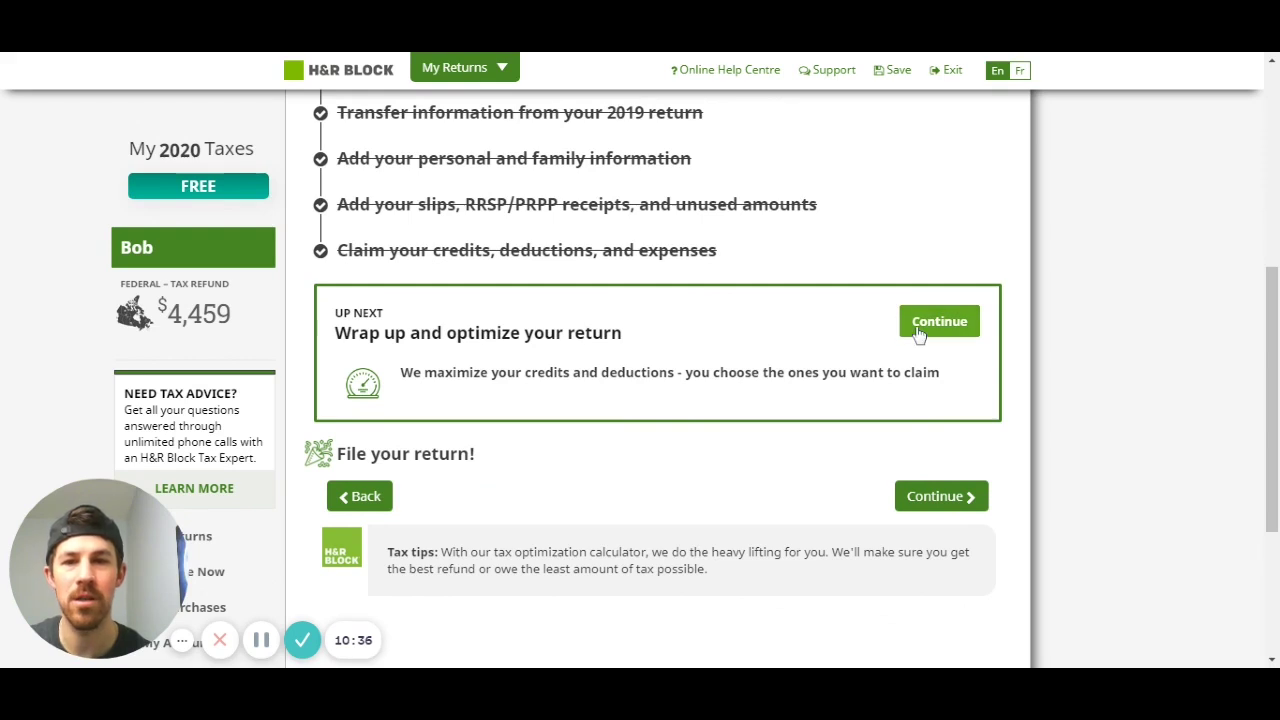
click(934, 497)
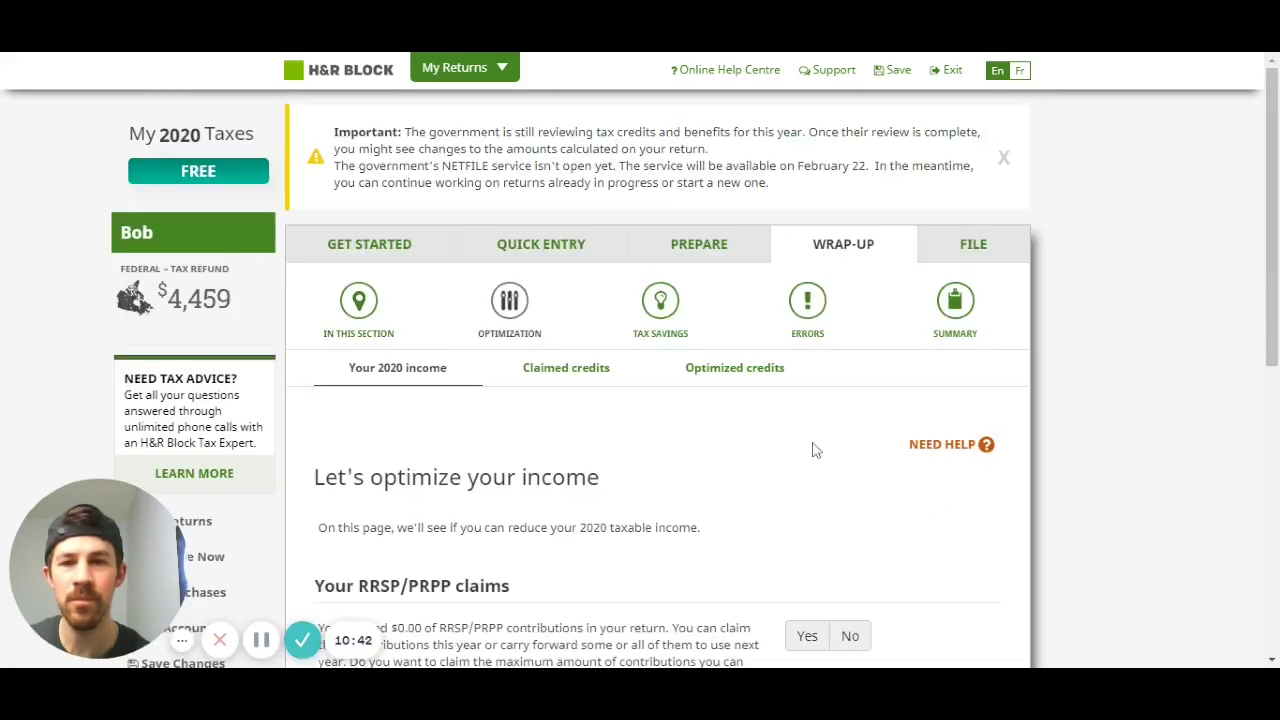
Answer Yes to claiming the maximum RRSP/PRPP contributions this year and continue.
scroll(812, 450, down, 1)
scroll(812, 450, down, 2)
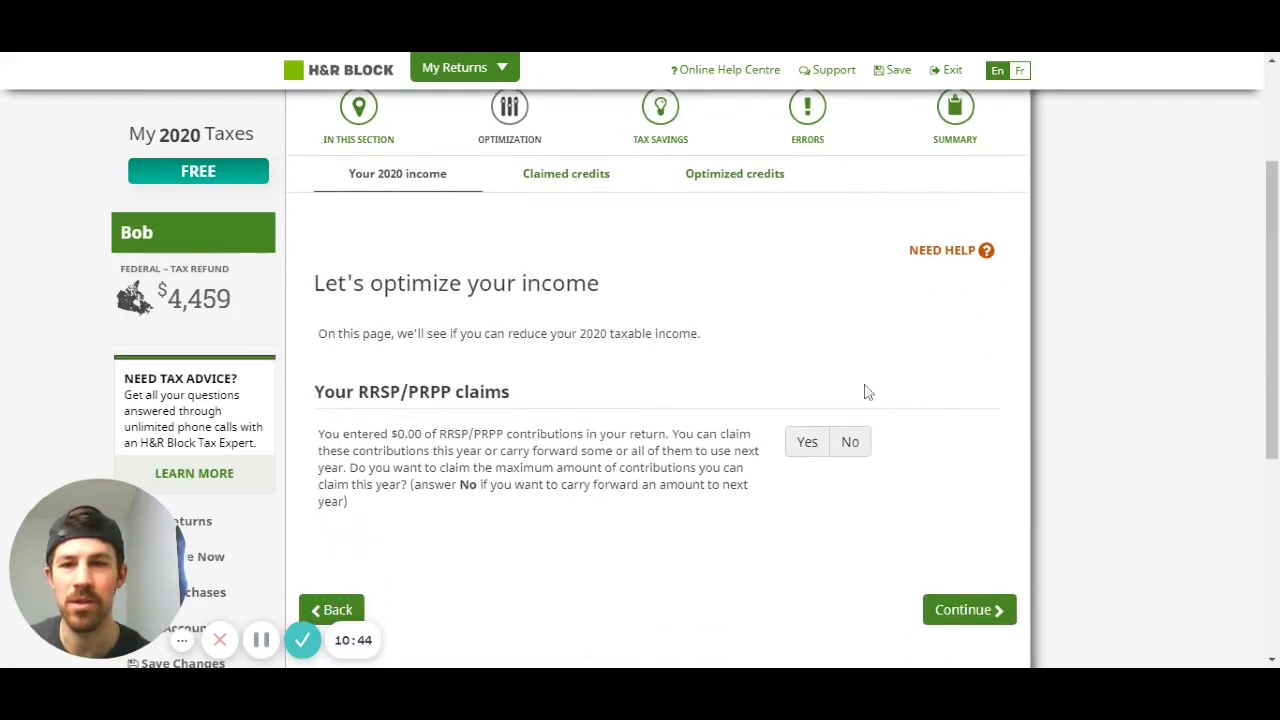
scroll(867, 392, down, 1)
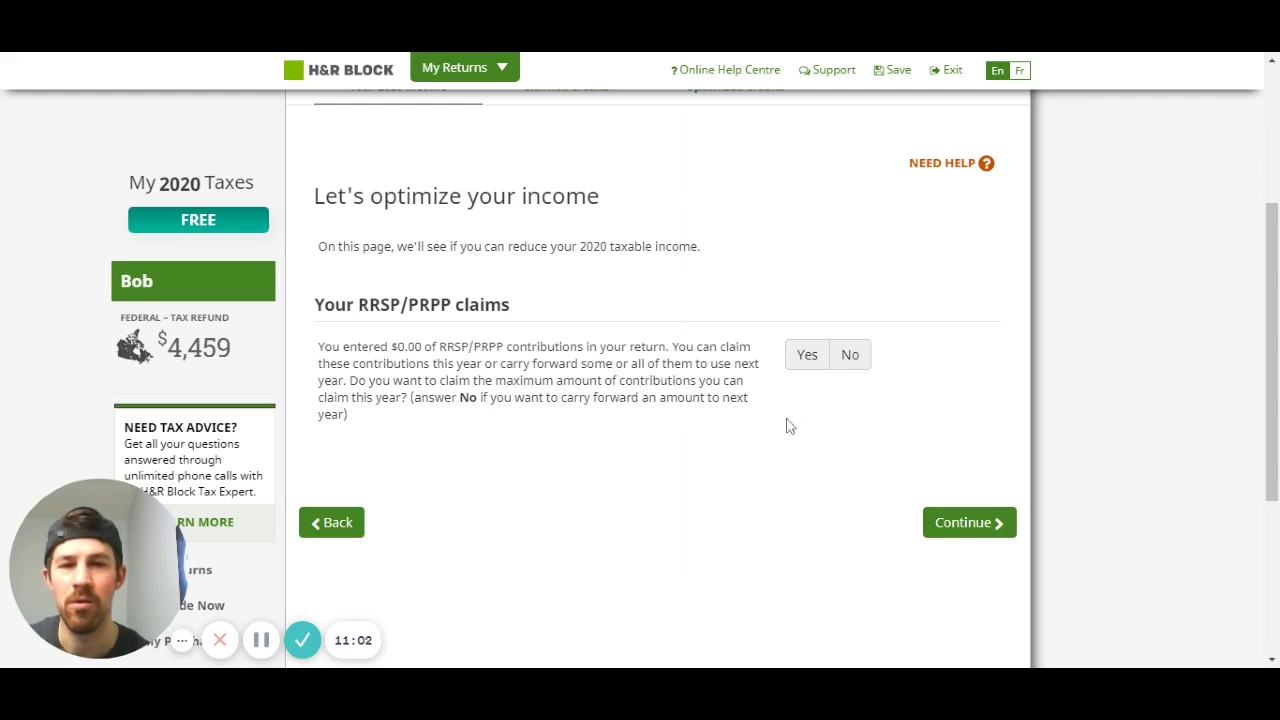
click(810, 357)
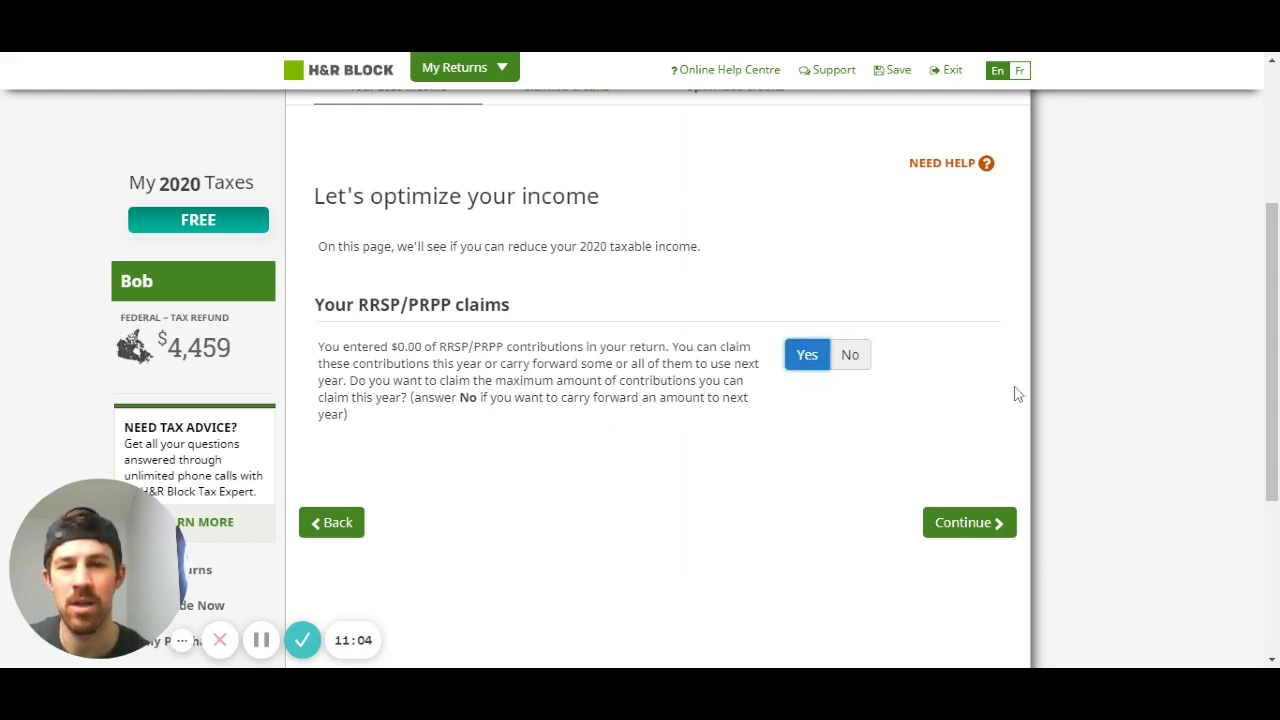
scroll(1017, 394, down, 1)
click(963, 517)
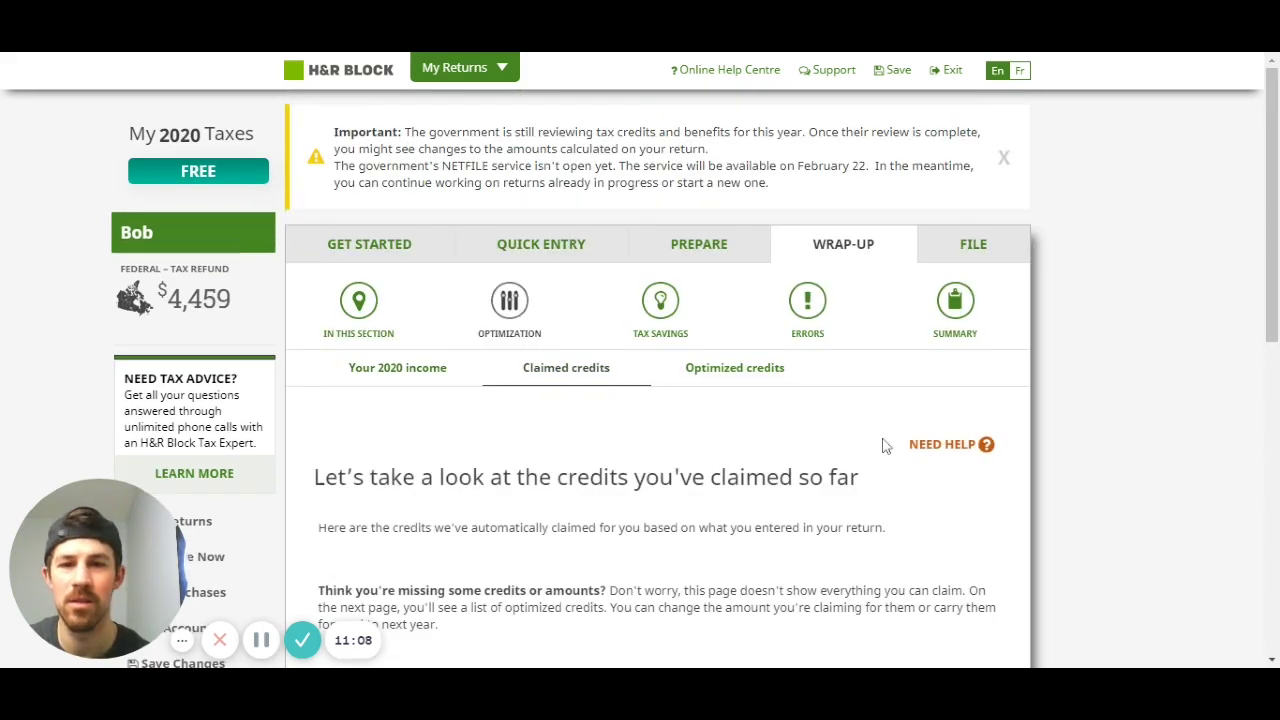
Review the Claimed credits list and continue to the Optimized credits page.
scroll(886, 443, down, 3)
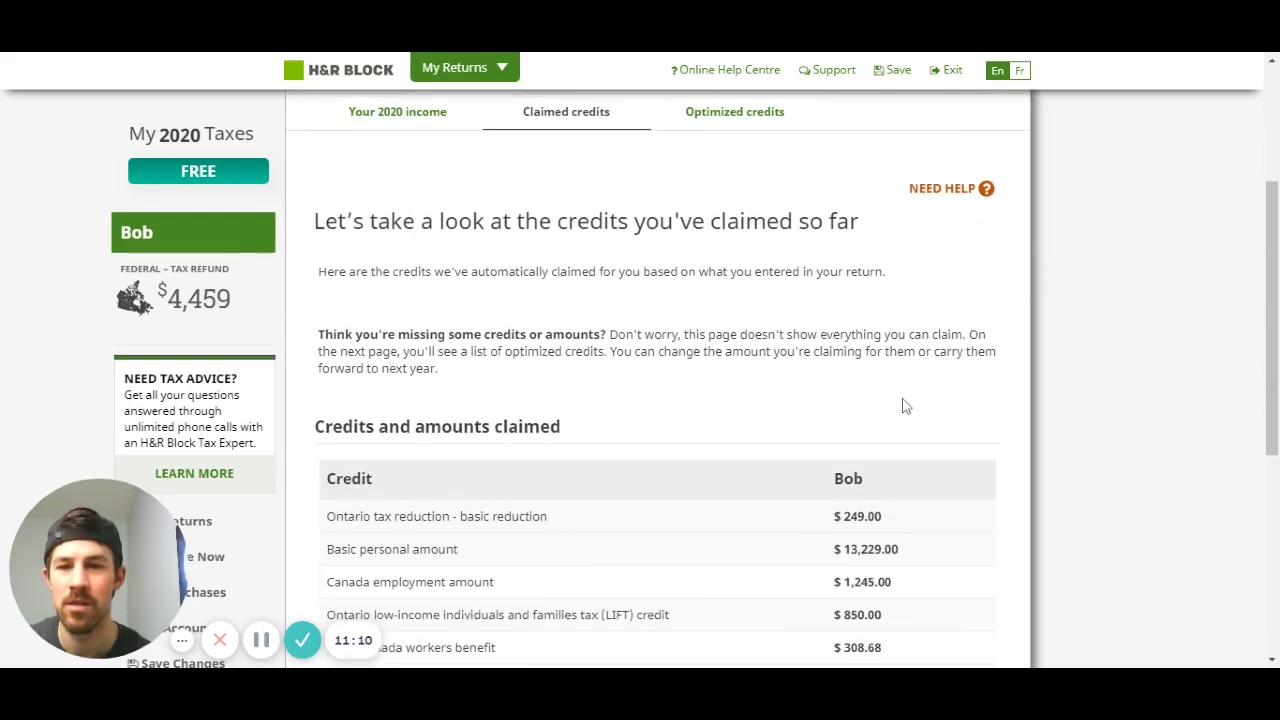
scroll(903, 404, down, 1)
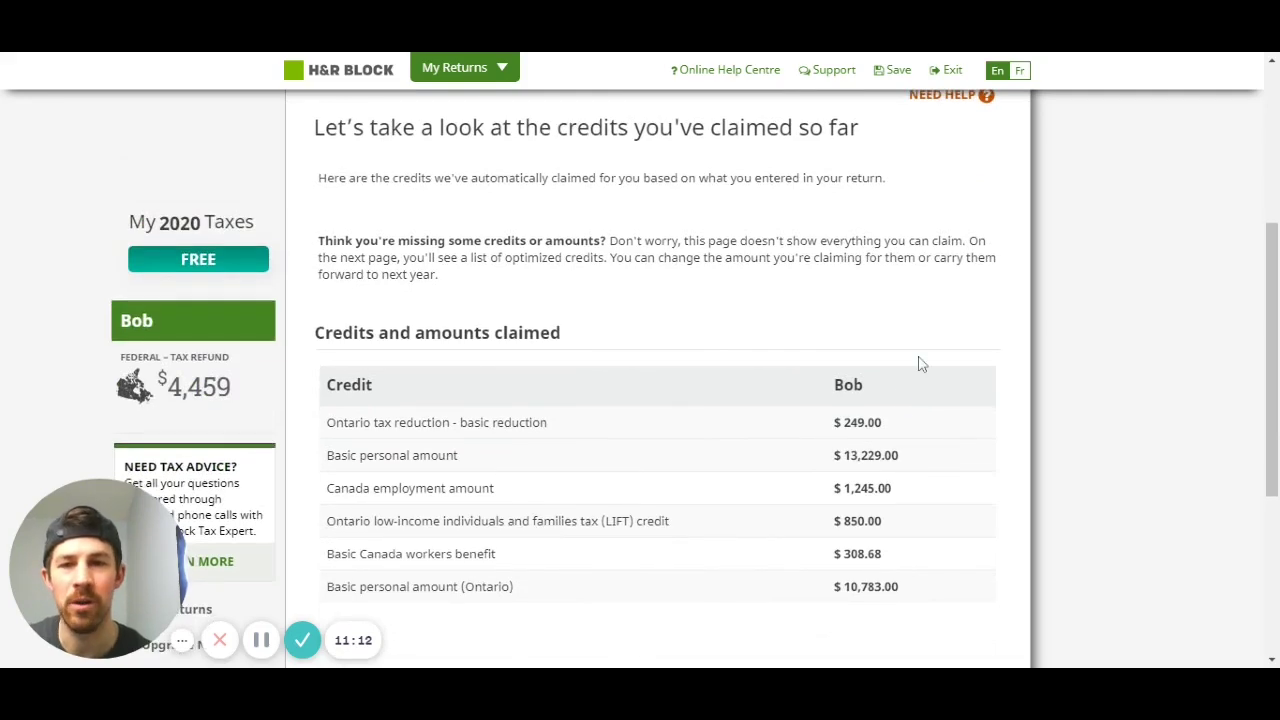
scroll(921, 364, down, 1)
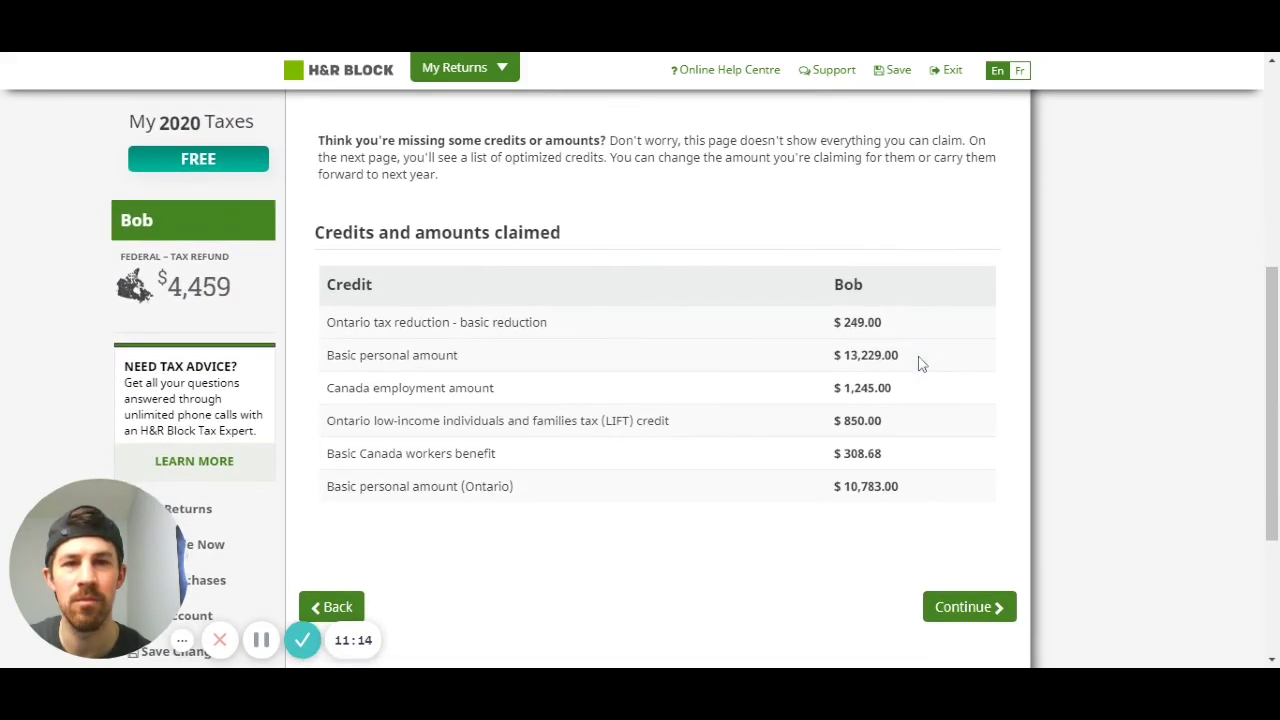
scroll(920, 363, up, 1)
scroll(924, 375, down, 2)
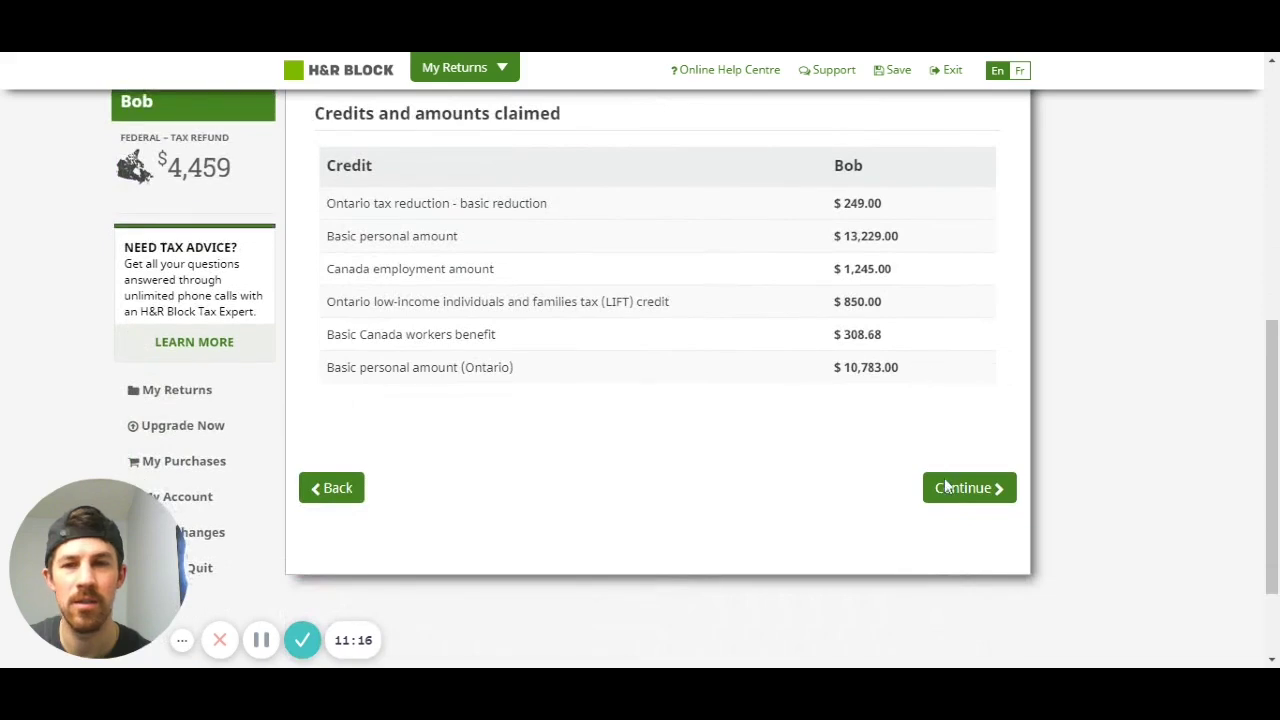
click(966, 489)
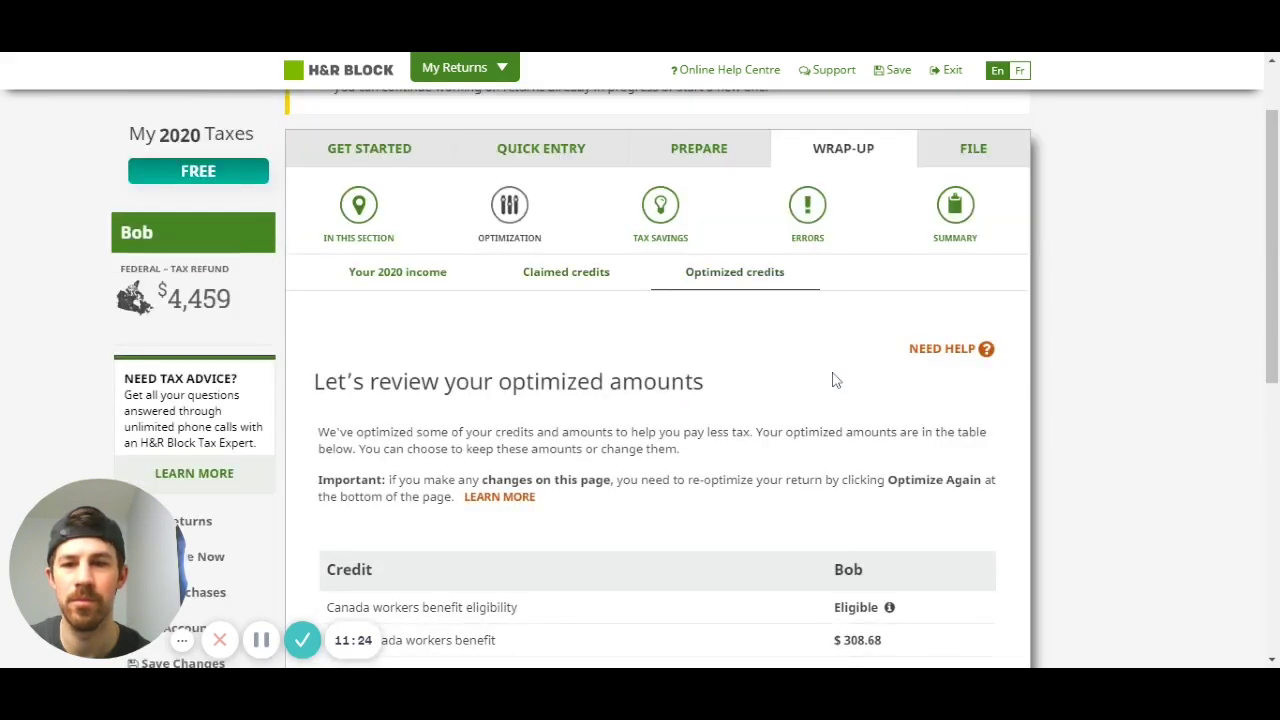
Keep all optimized credits claimed by answering No on the Optimized credits page, then continue.
scroll(777, 380, down, 2)
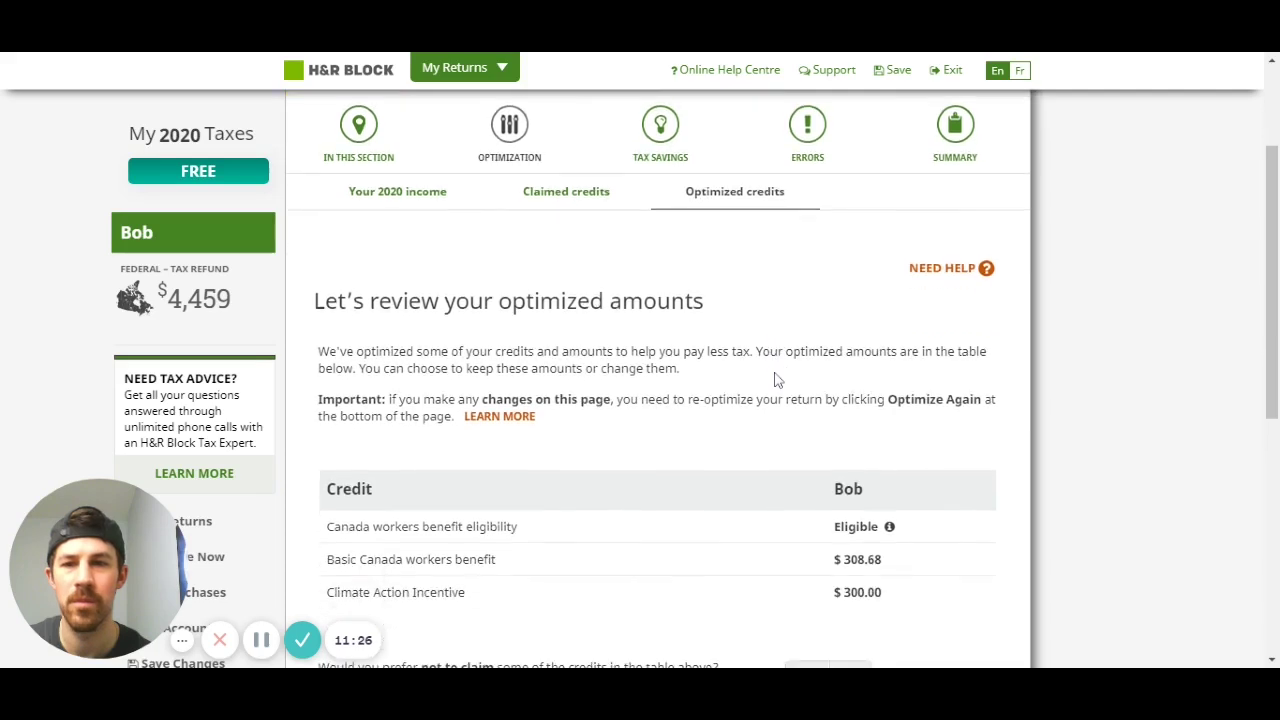
scroll(777, 378, down, 1)
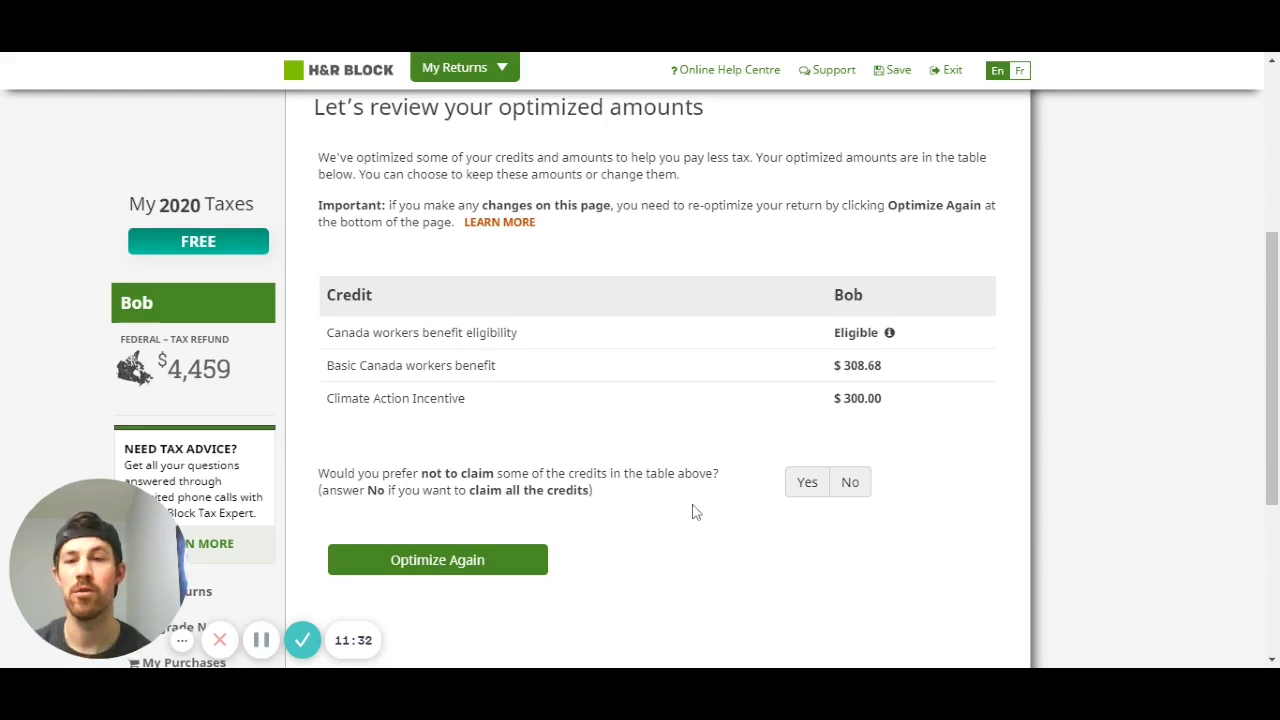
click(853, 492)
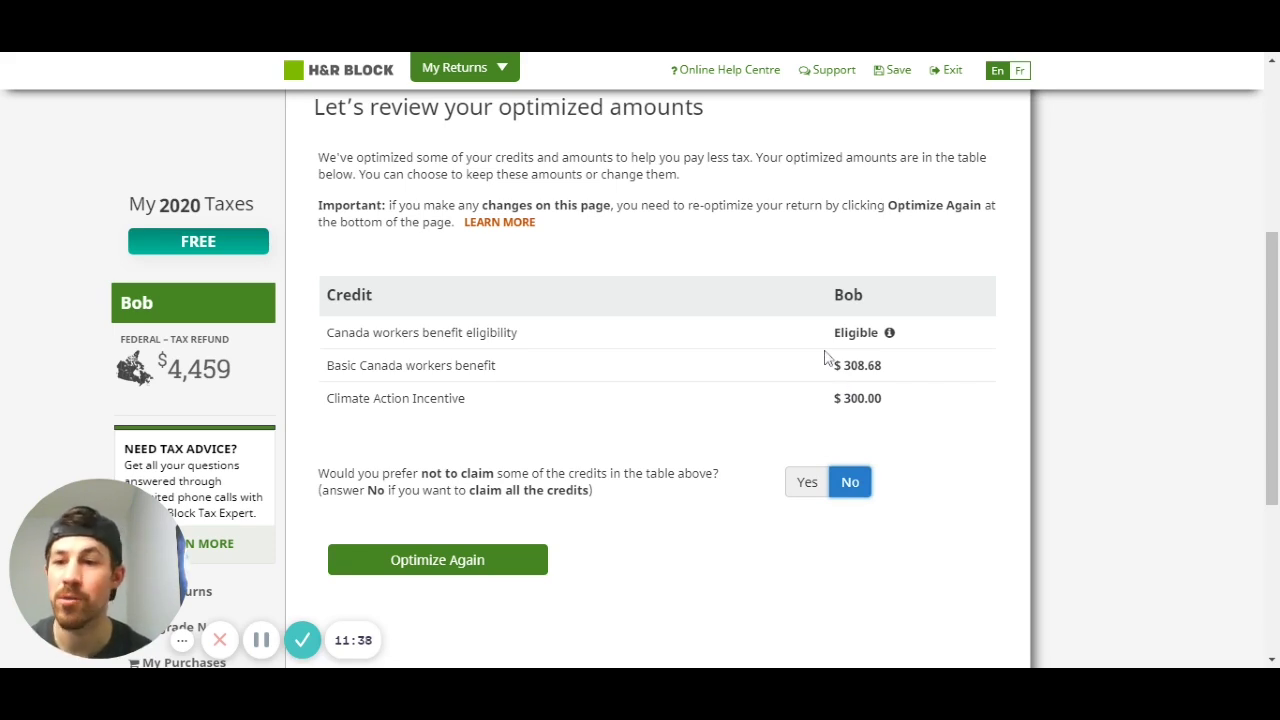
scroll(797, 351, down, 2)
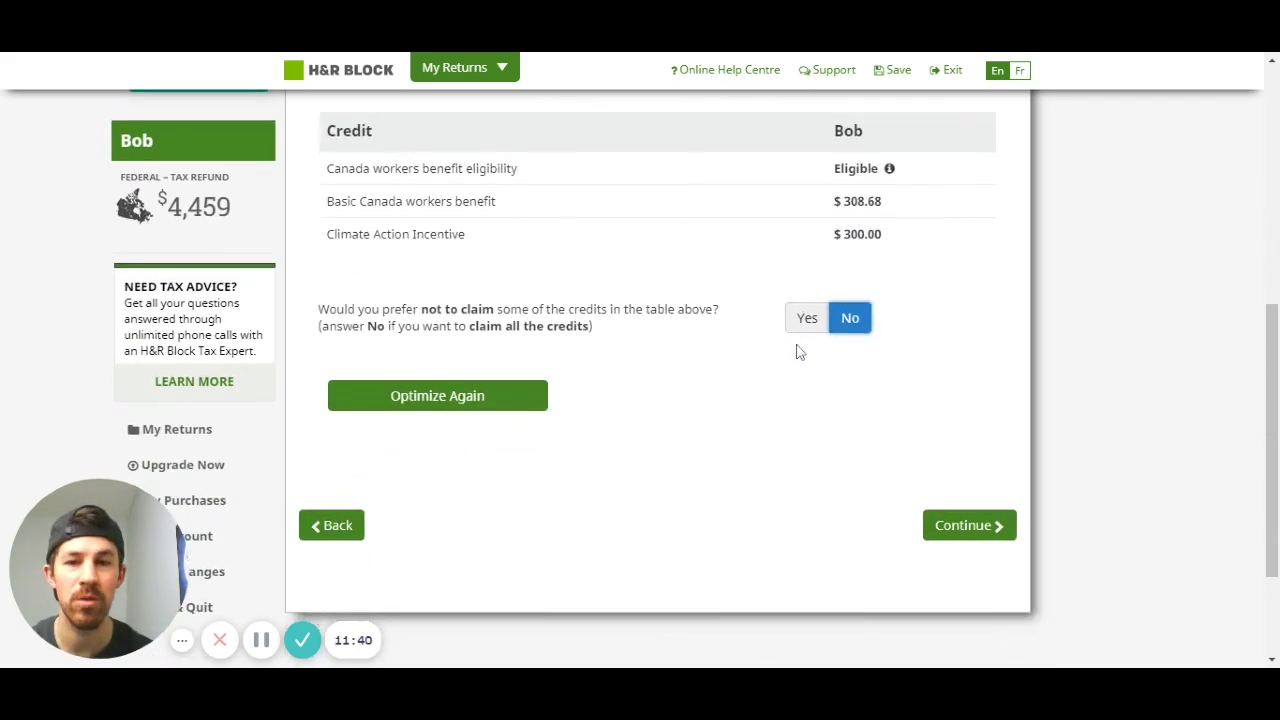
scroll(797, 351, down, 2)
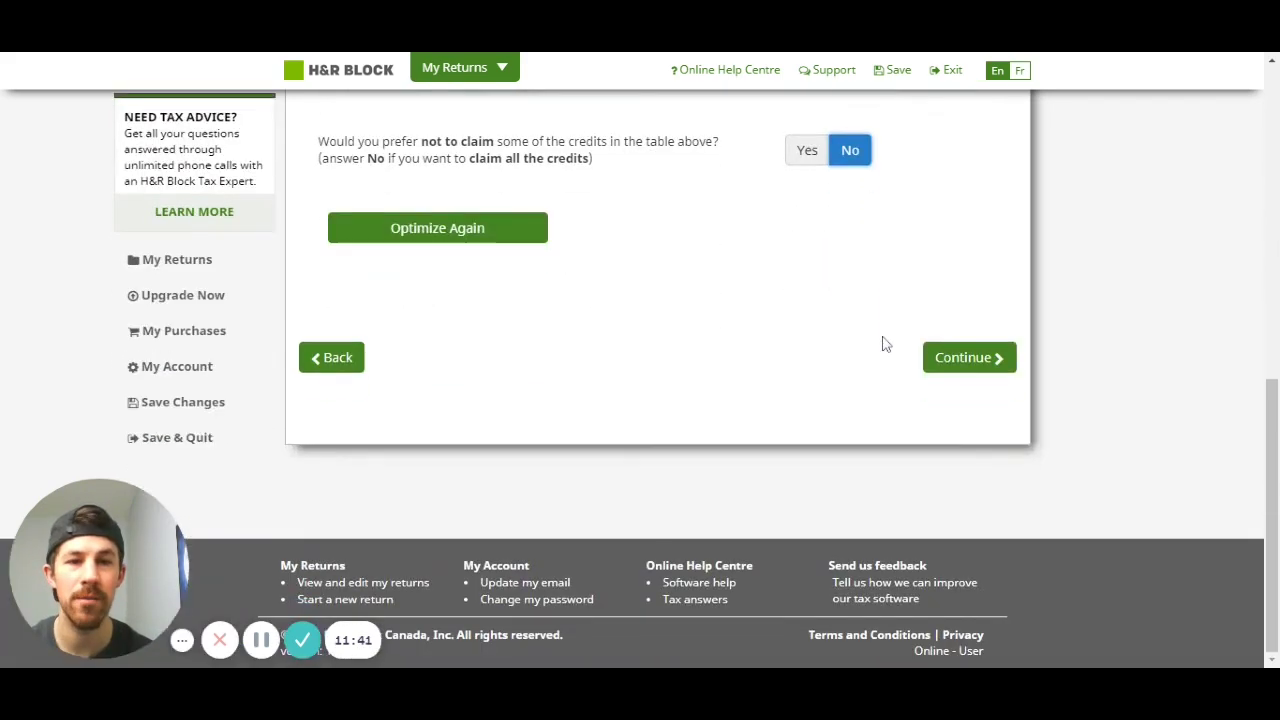
click(962, 360)
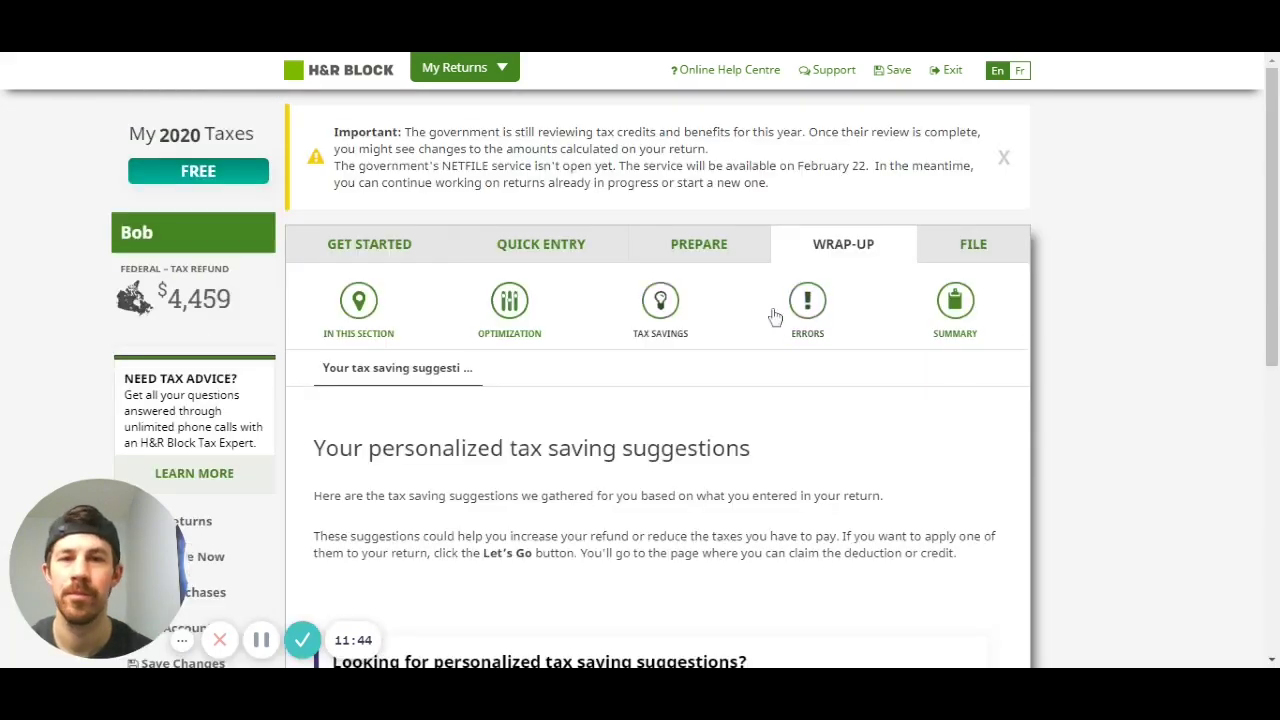
Move past the tax saving suggestions page to the ready-to-file review.
scroll(903, 307, down, 2)
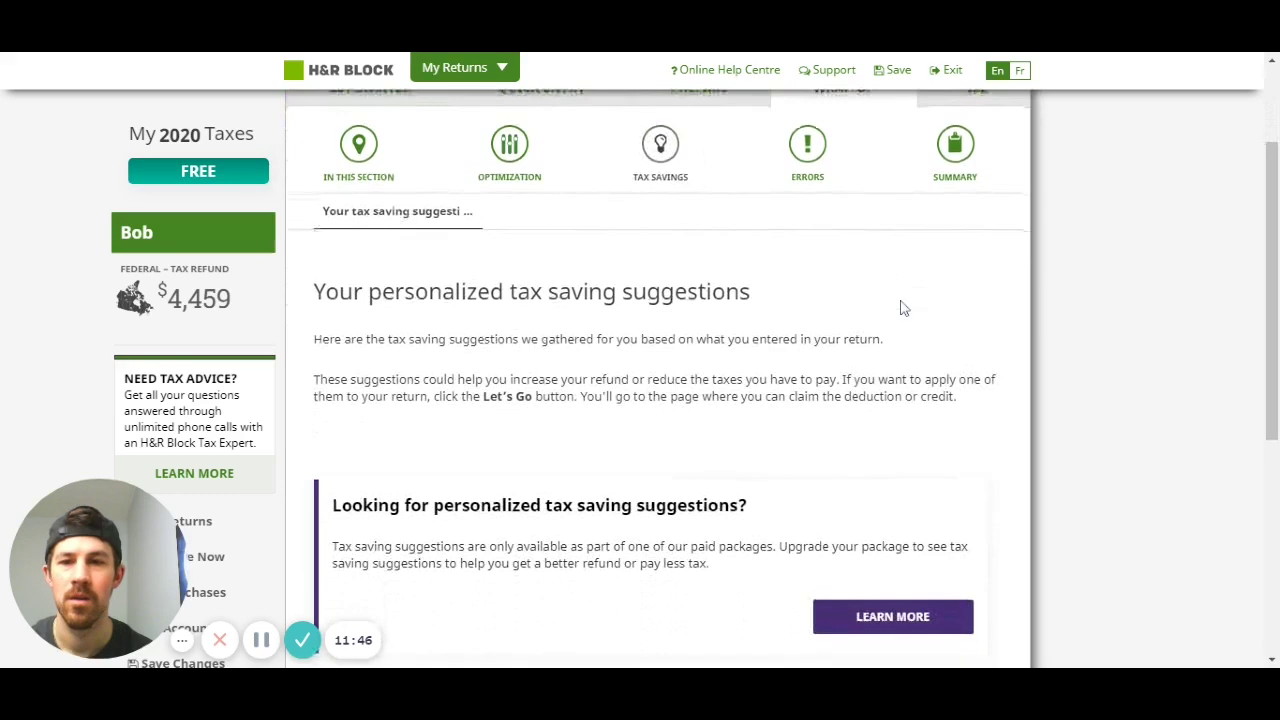
scroll(903, 307, down, 3)
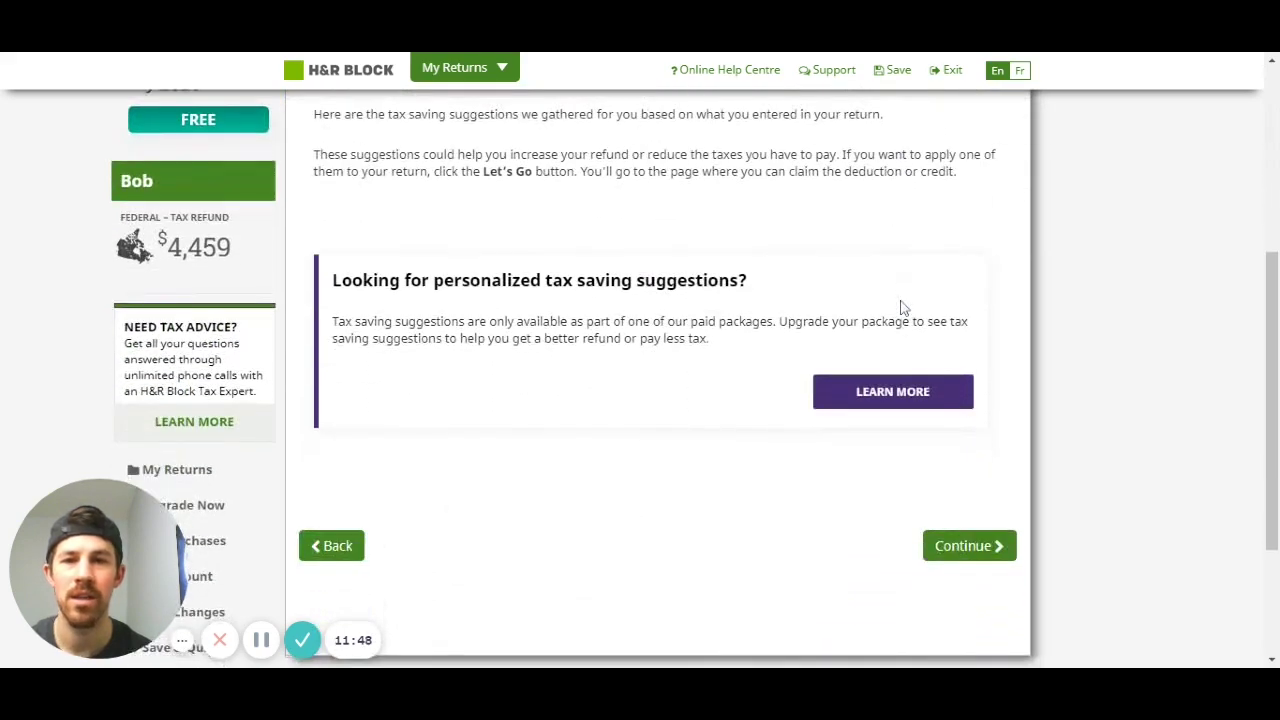
click(965, 558)
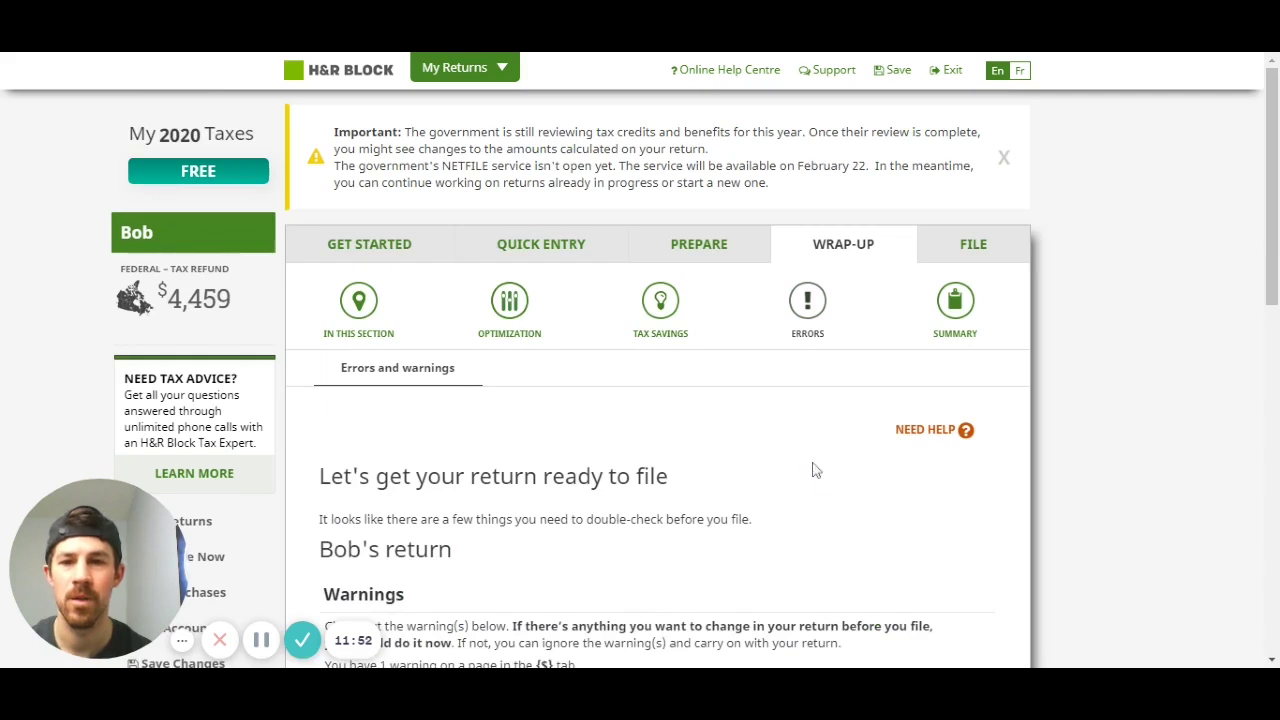
Ignore the first warning plus the rent/property tax and RRSP/PRPP deduction limit warnings.
scroll(757, 440, down, 2)
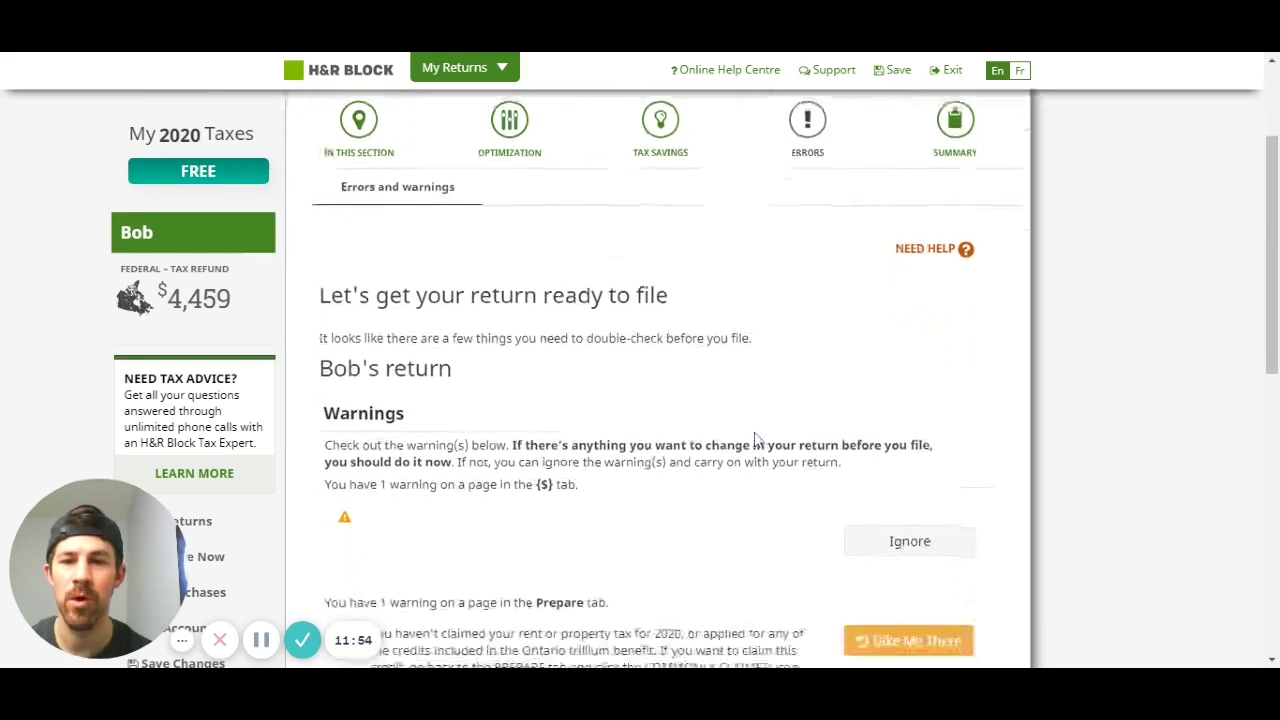
scroll(757, 440, down, 1)
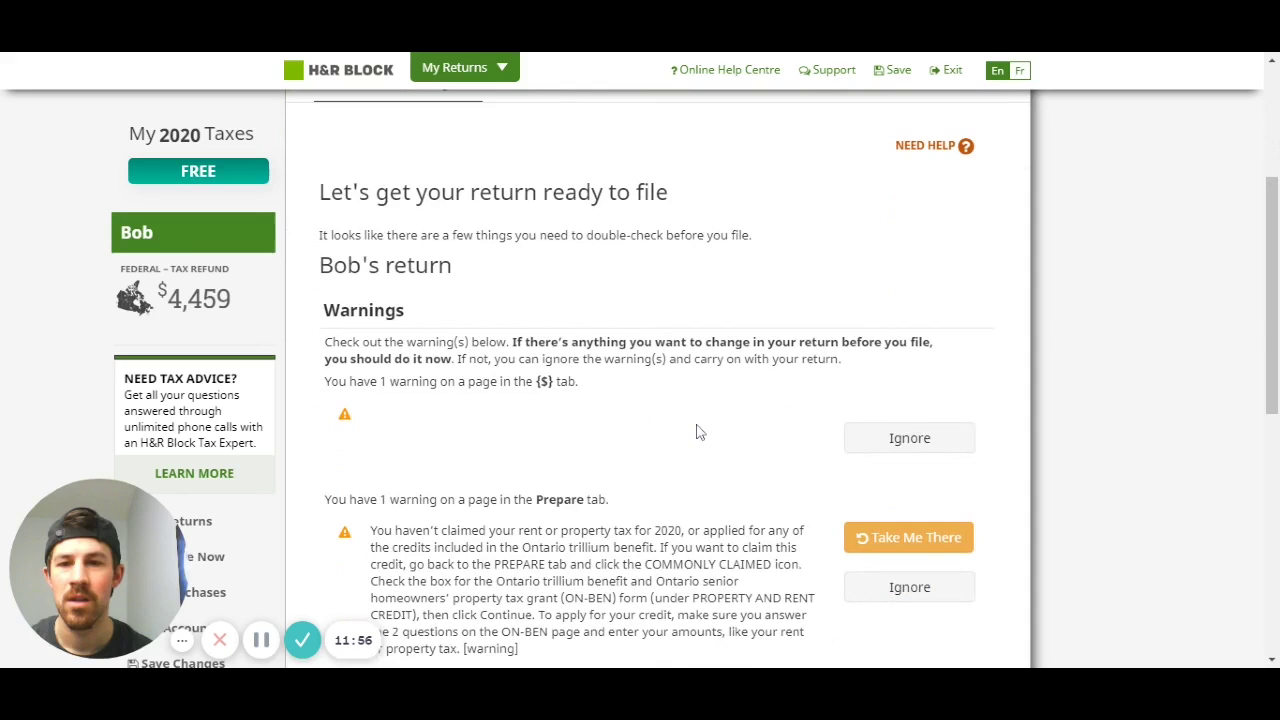
scroll(700, 432, down, 1)
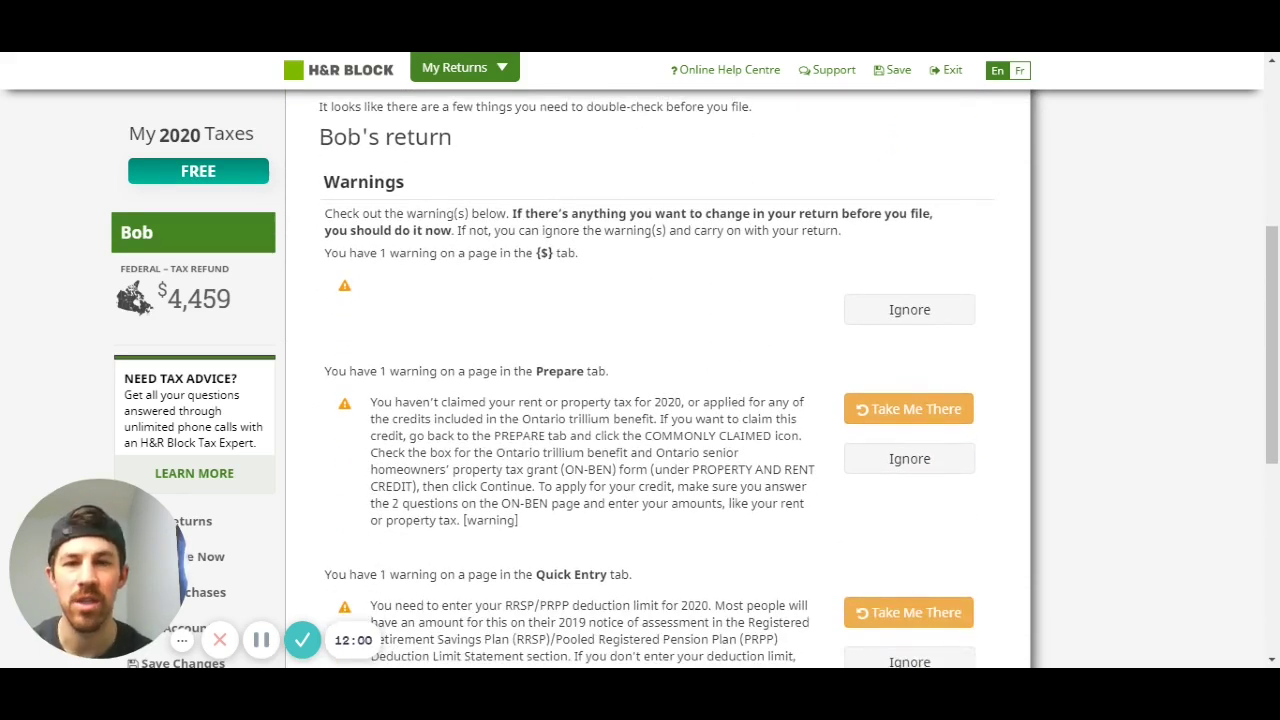
scroll(799, 316, down, 1)
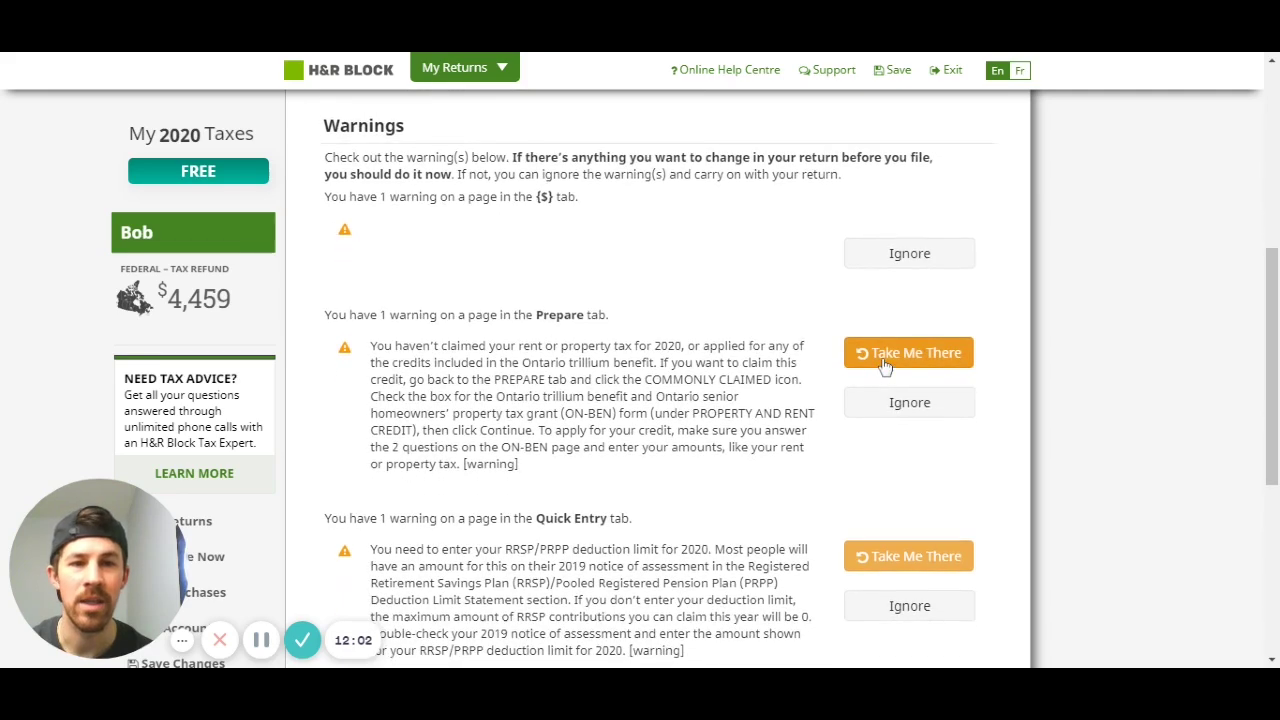
scroll(797, 302, down, 3)
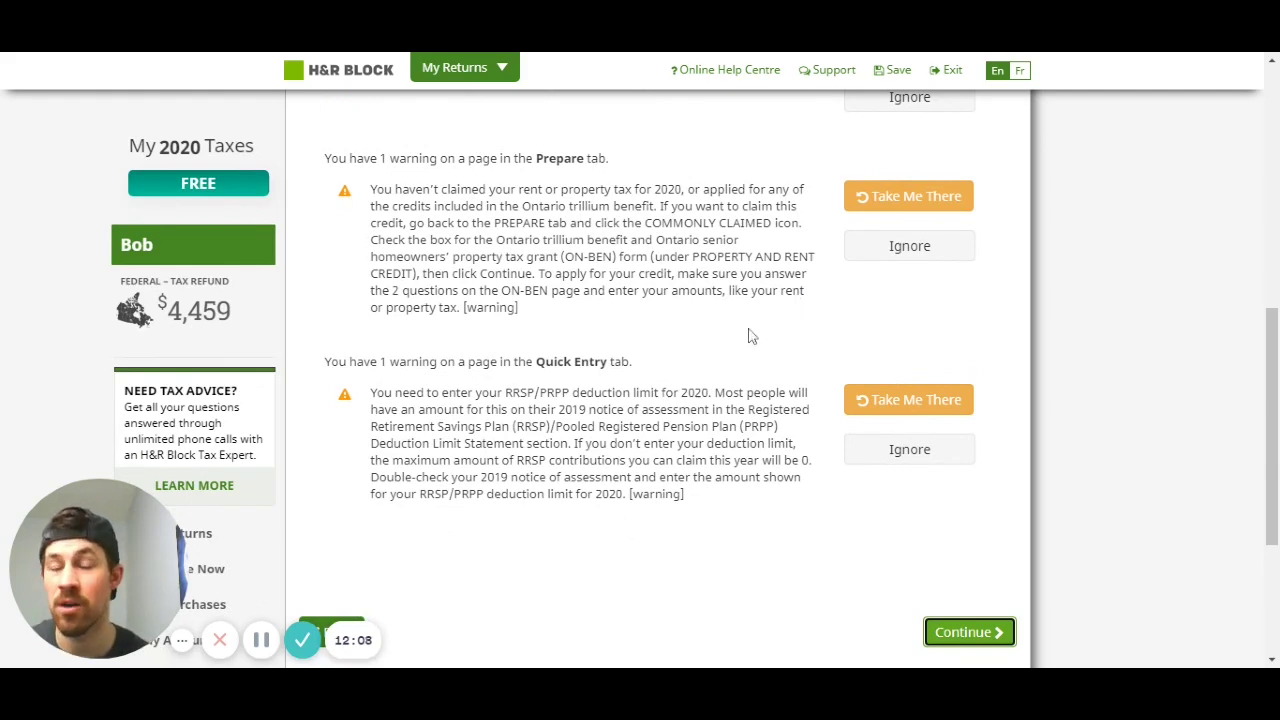
scroll(752, 336, up, 1)
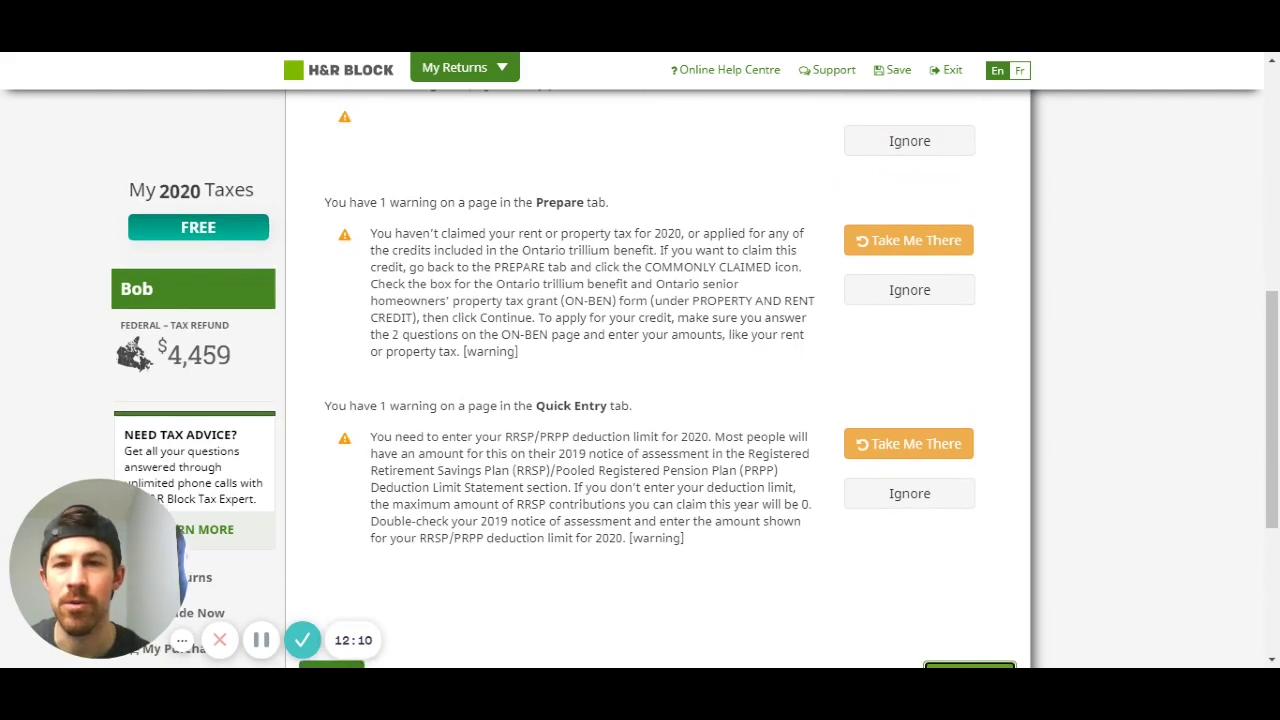
scroll(694, 378, up, 1)
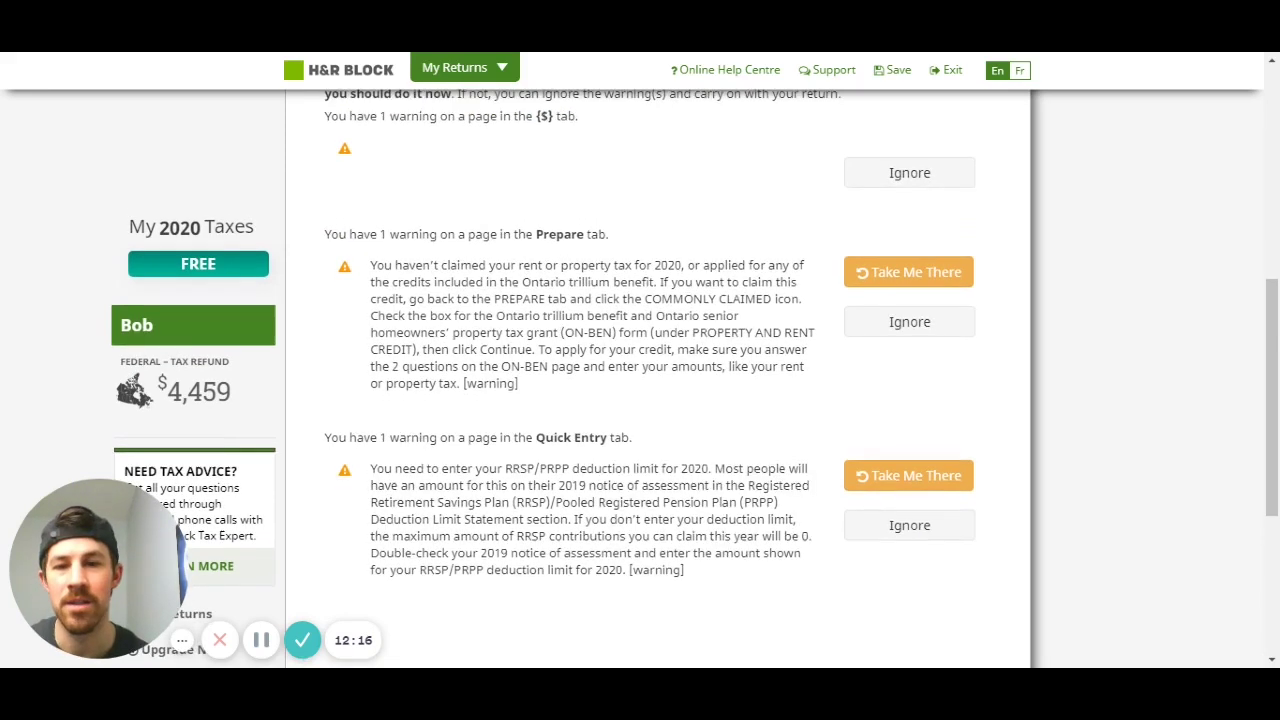
scroll(657, 378, down, 1)
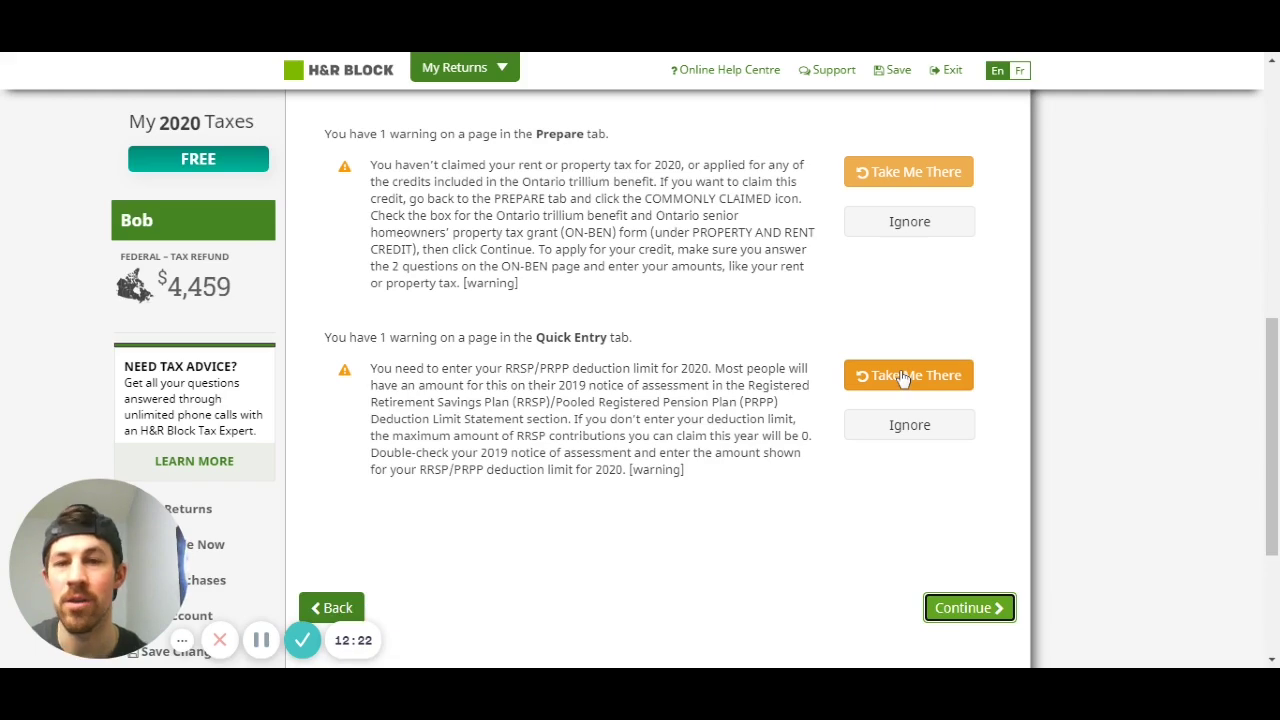
scroll(960, 344, up, 3)
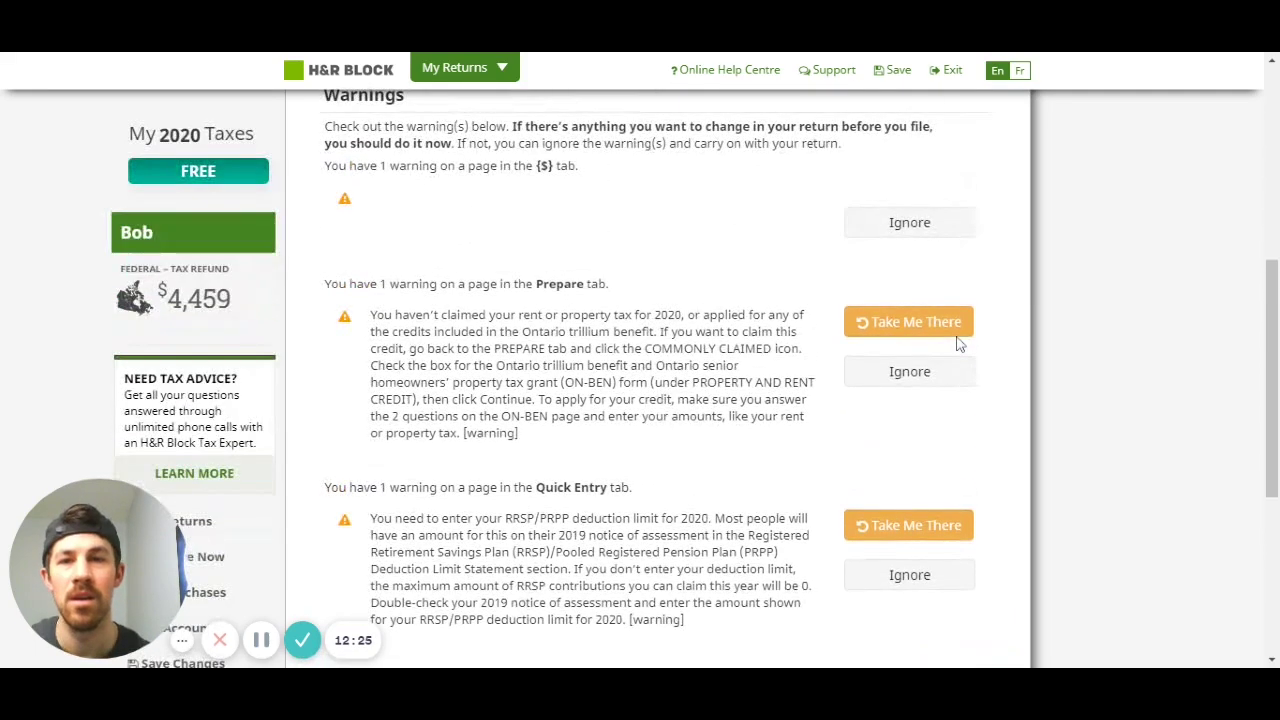
click(912, 226)
click(903, 462)
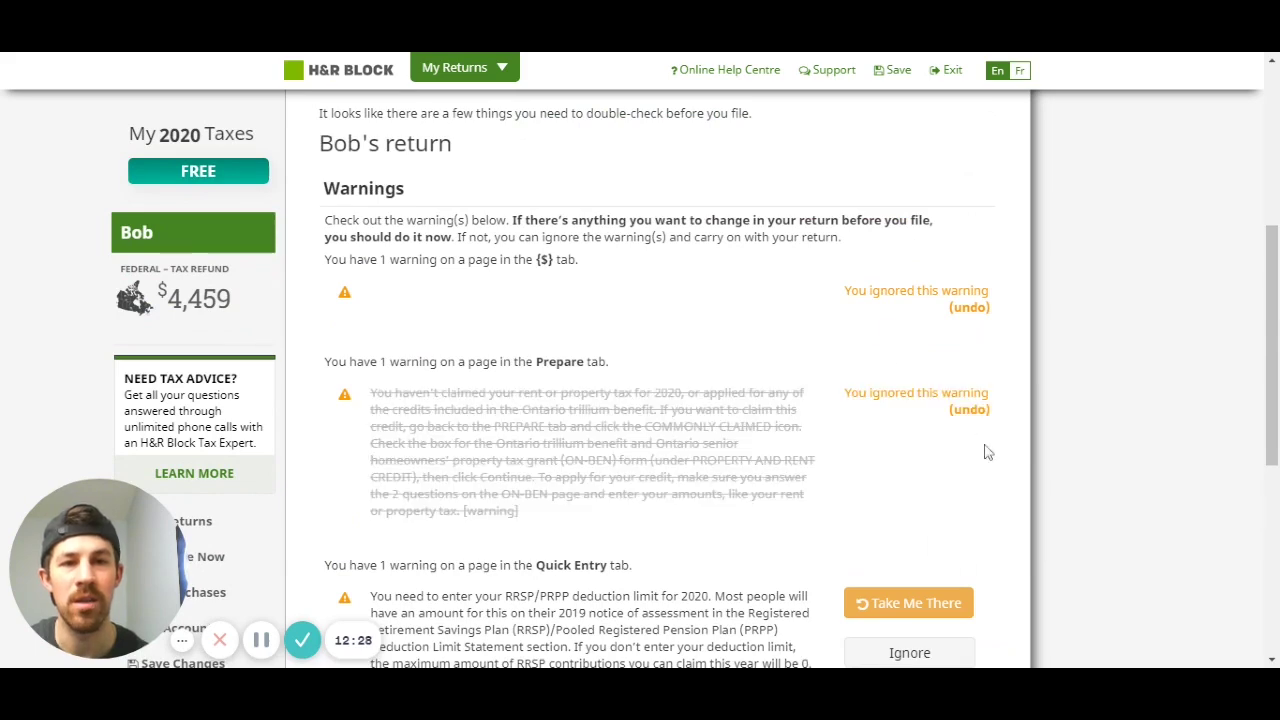
click(912, 466)
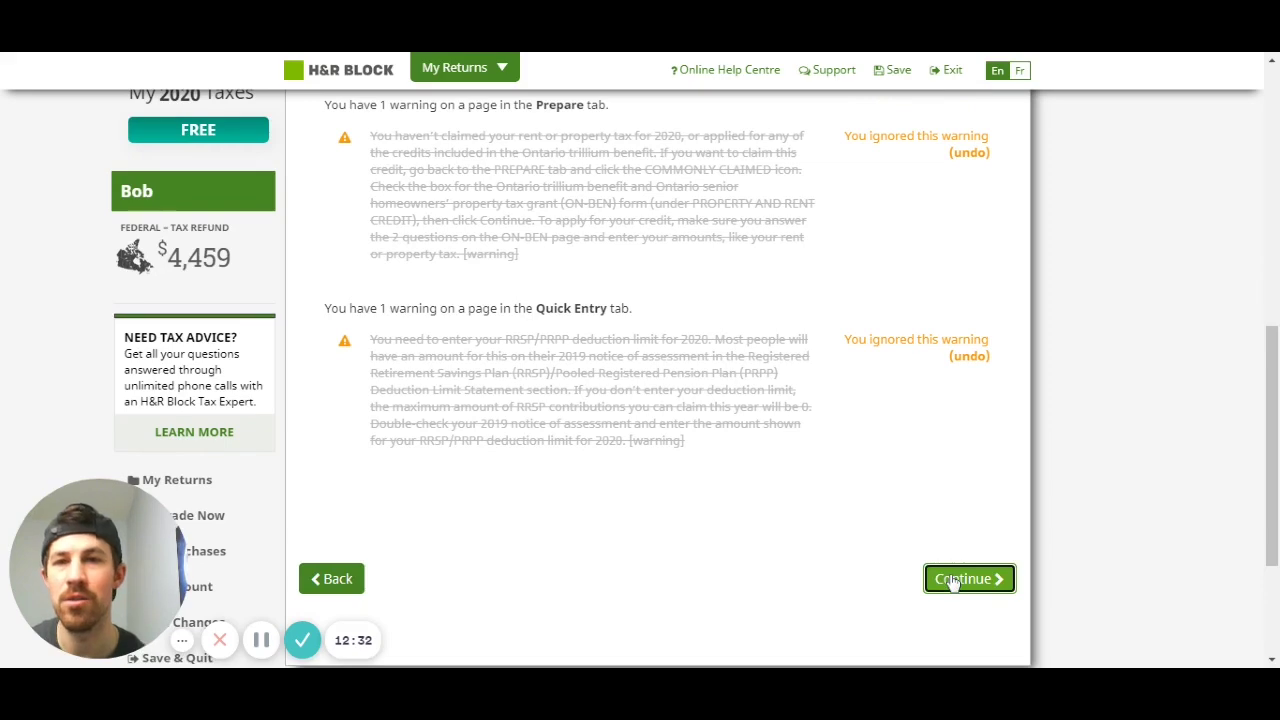
Open the Wrap-Up tax summary showing $22,000.00 total income and a $4,459.78 refund.
click(953, 583)
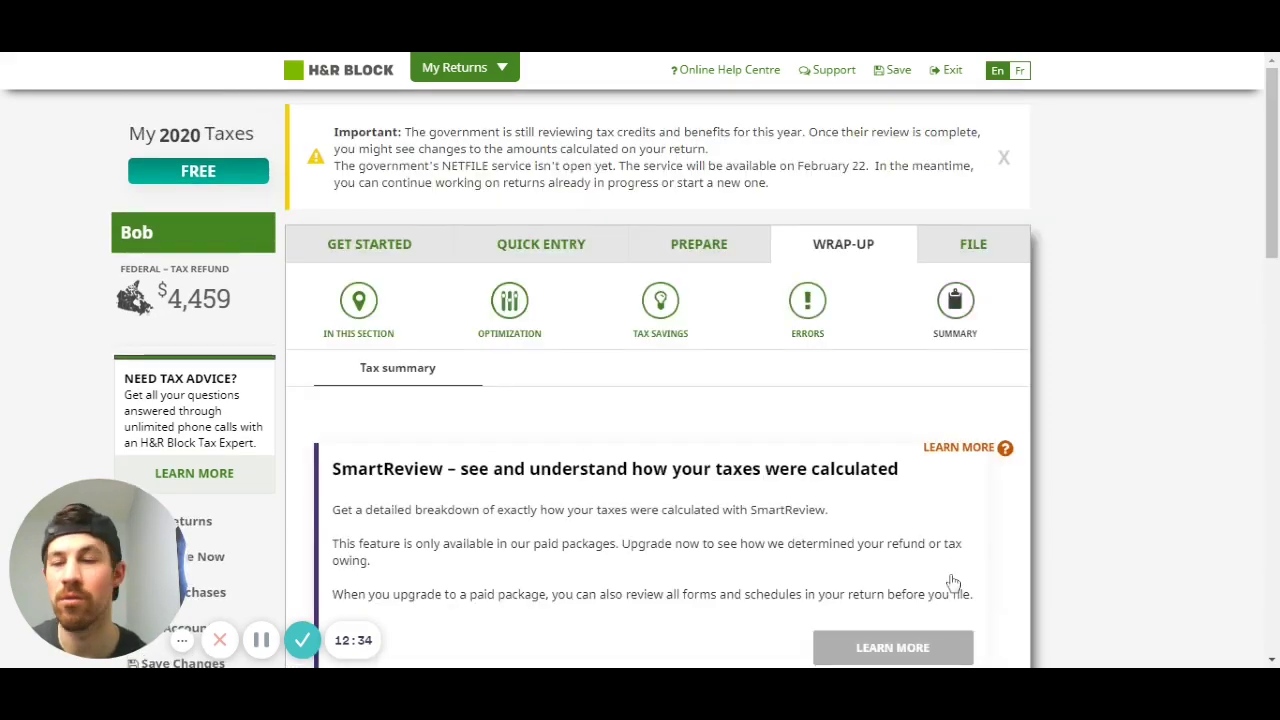
scroll(780, 387, down, 4)
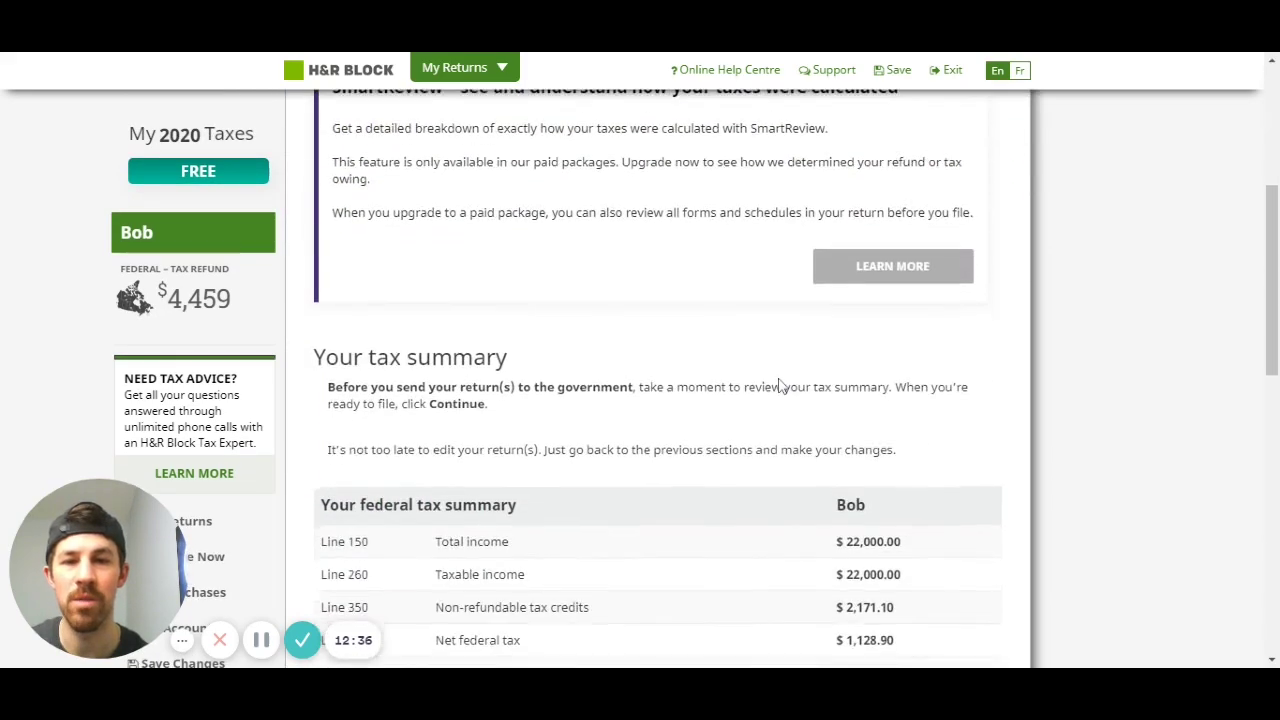
scroll(780, 387, down, 3)
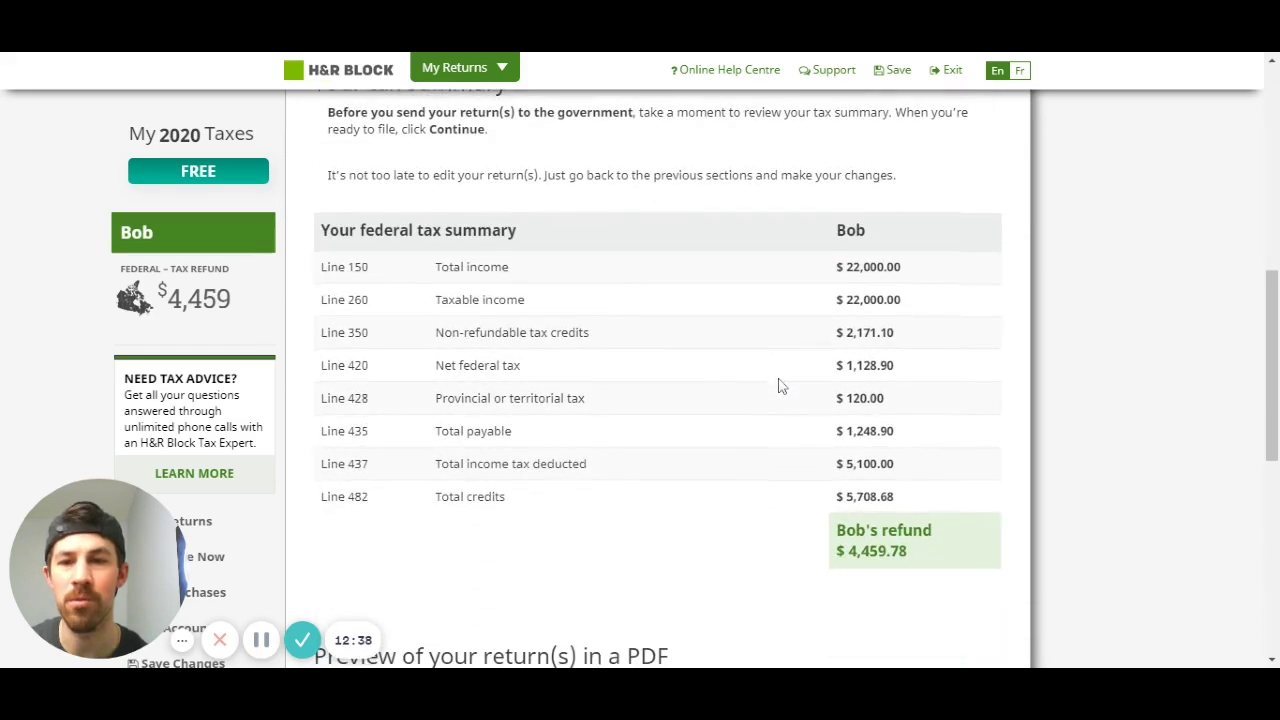
scroll(720, 386, down, 1)
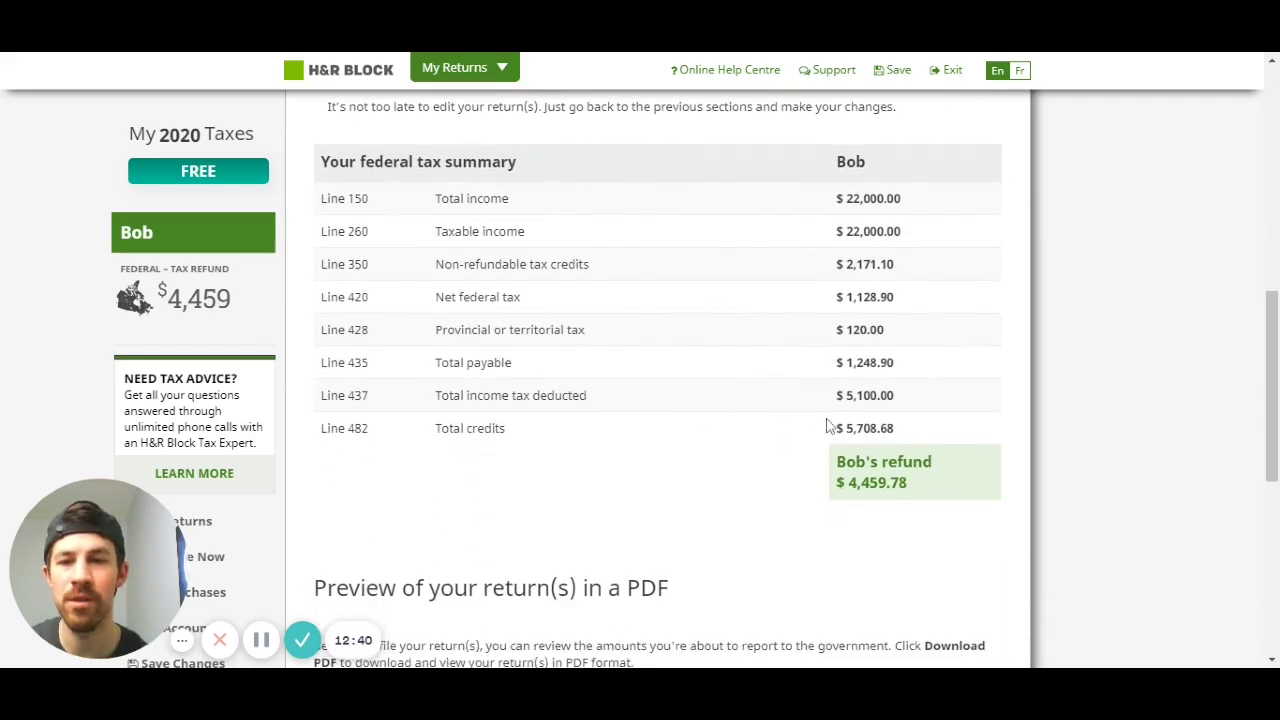
scroll(826, 428, down, 3)
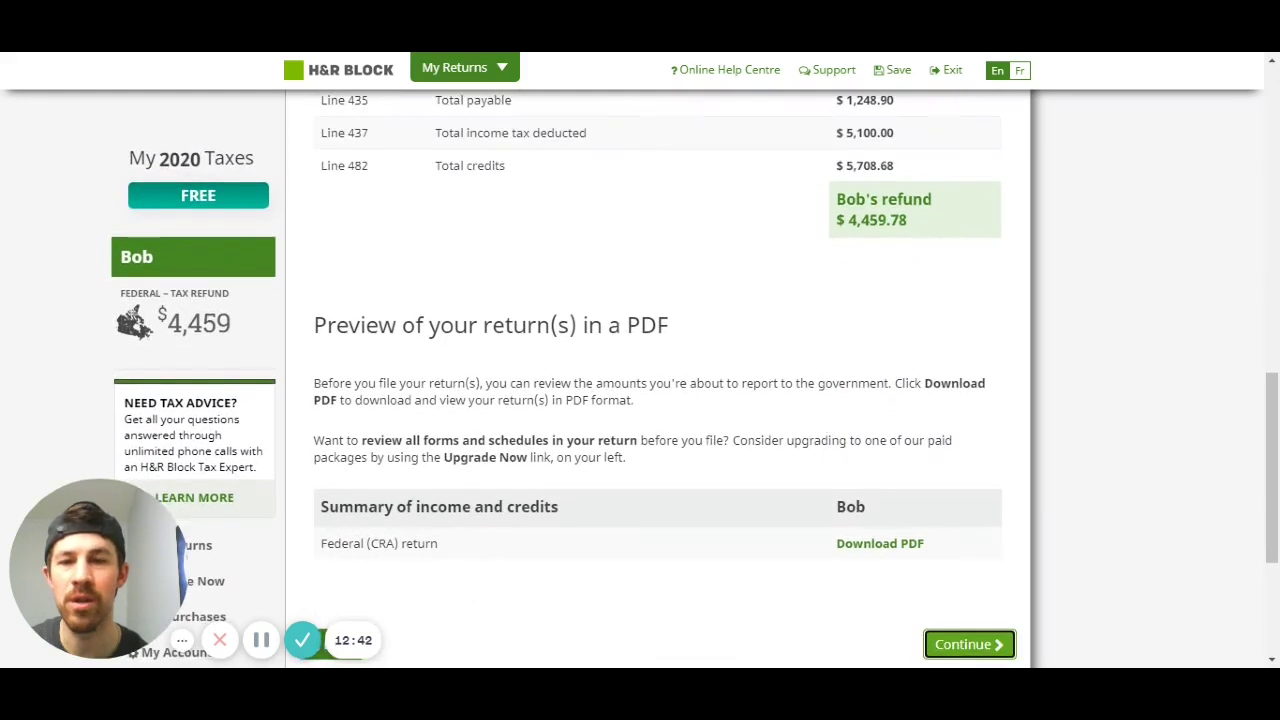